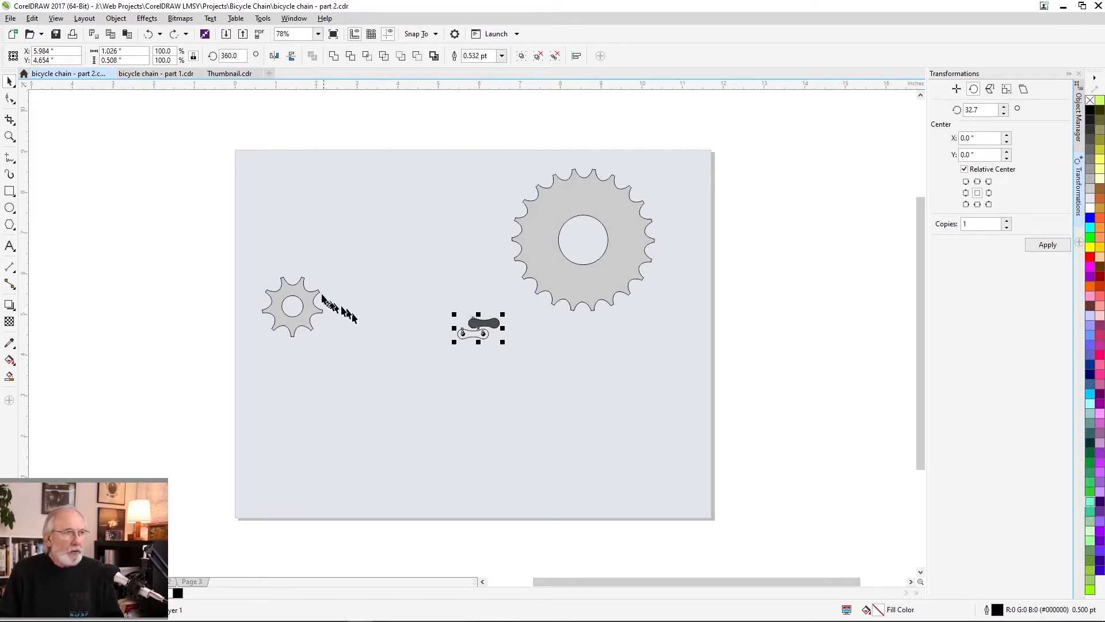
Step: Move the two chain links up and left, clear of the page centre, and centre the large sprocket on the page
left_click_drag(431, 295, 505, 367)
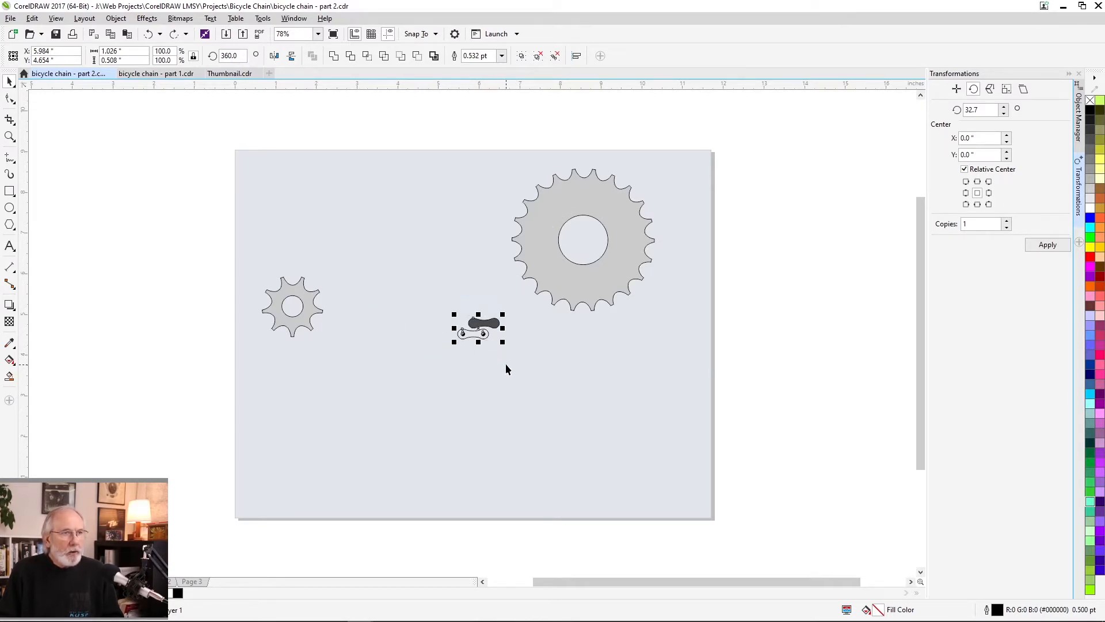
left_click_drag(491, 323, 412, 237)
left_click(545, 212)
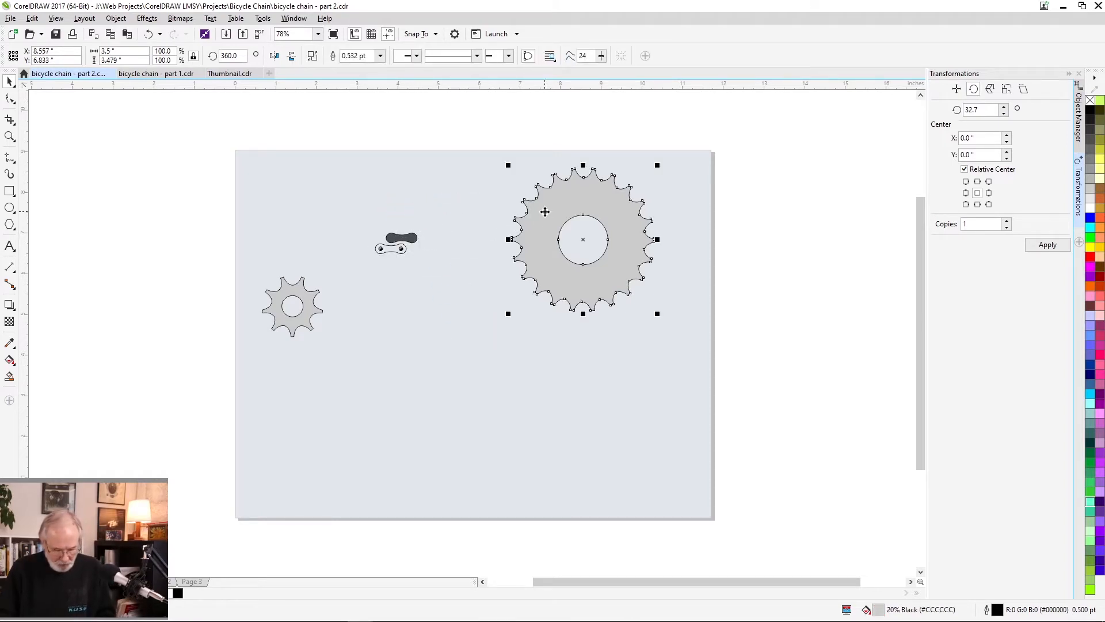
key("p")
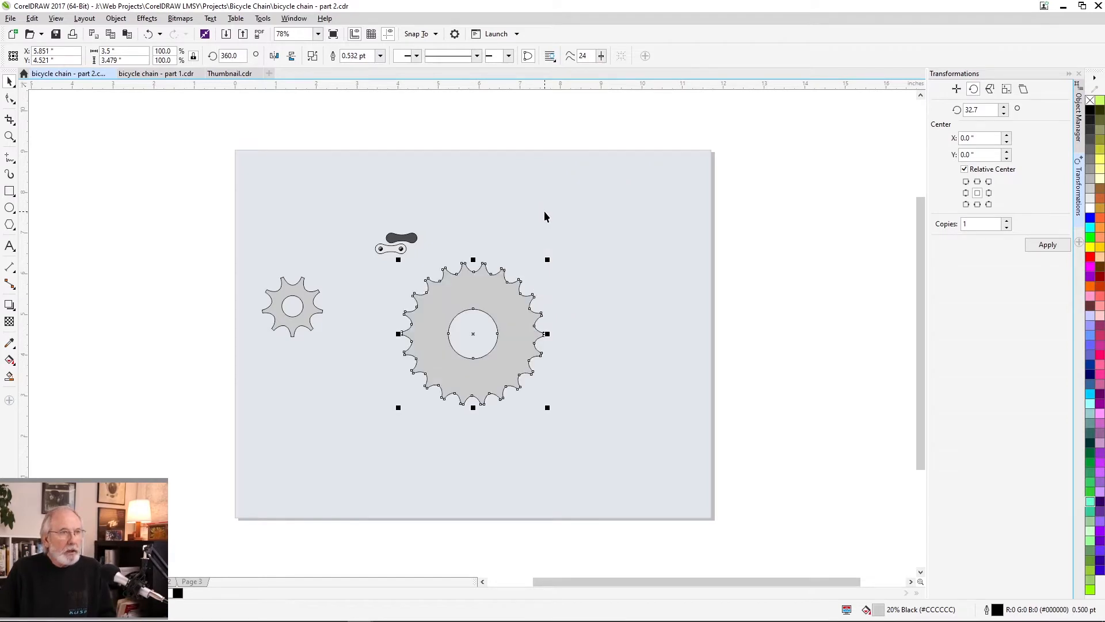
Step: Delete the dark chain link and place the light link over the top teeth of the large sprocket
left_click(340, 243)
left_click(391, 237)
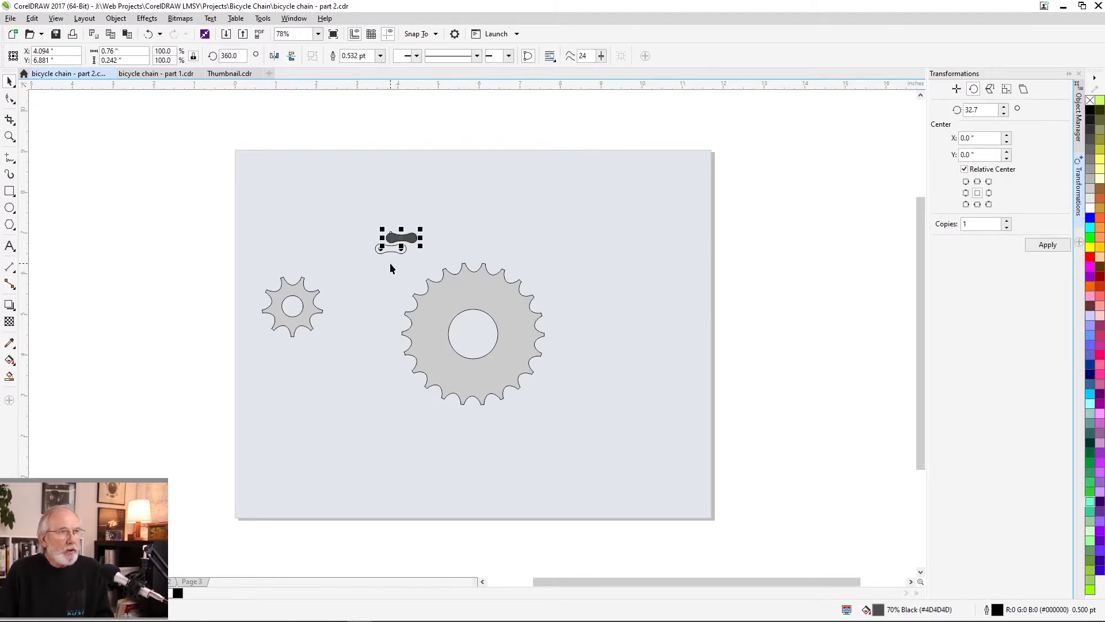
key("Delete")
left_click_drag(387, 246, 462, 269)
Step: Move the light link's rotation centre onto its left pin and rotate the link to about 10.1°
key("z")
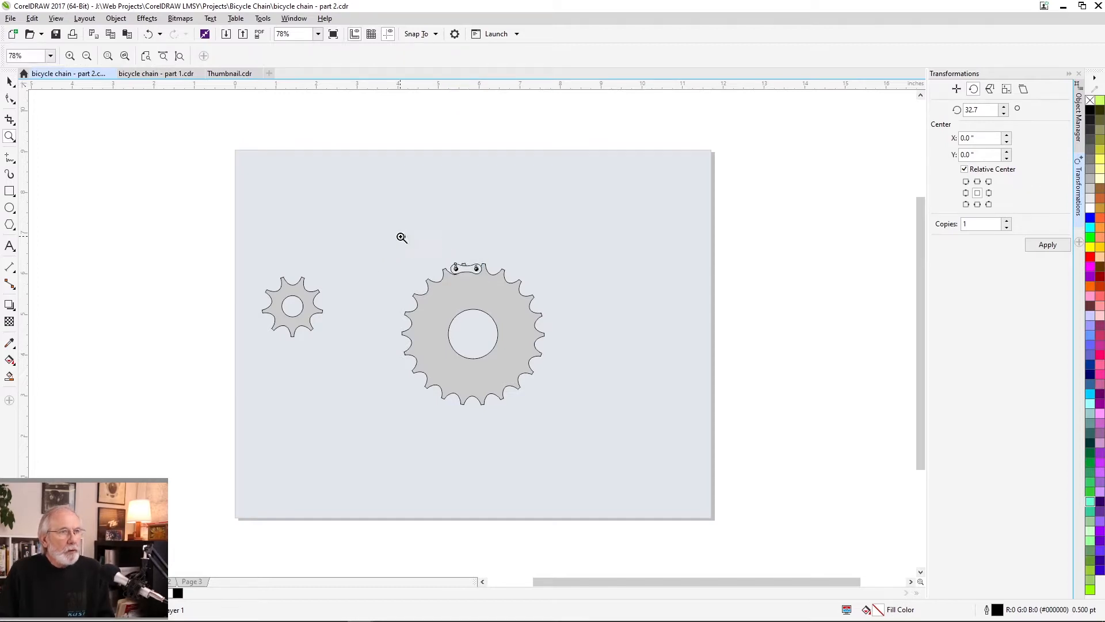
left_click_drag(401, 237, 532, 397)
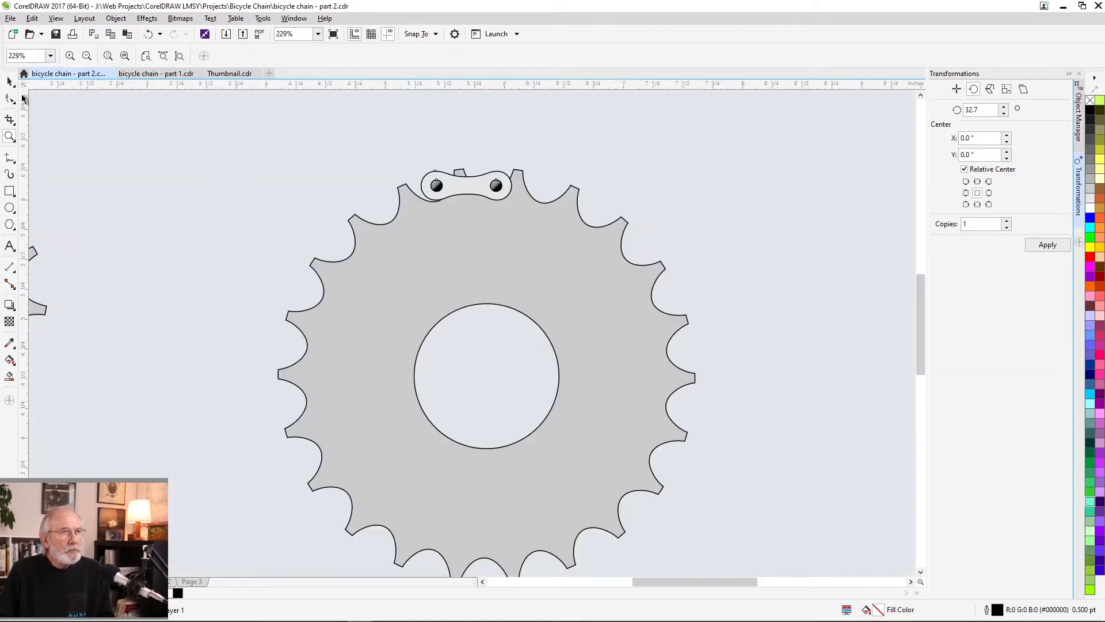
left_click(9, 82)
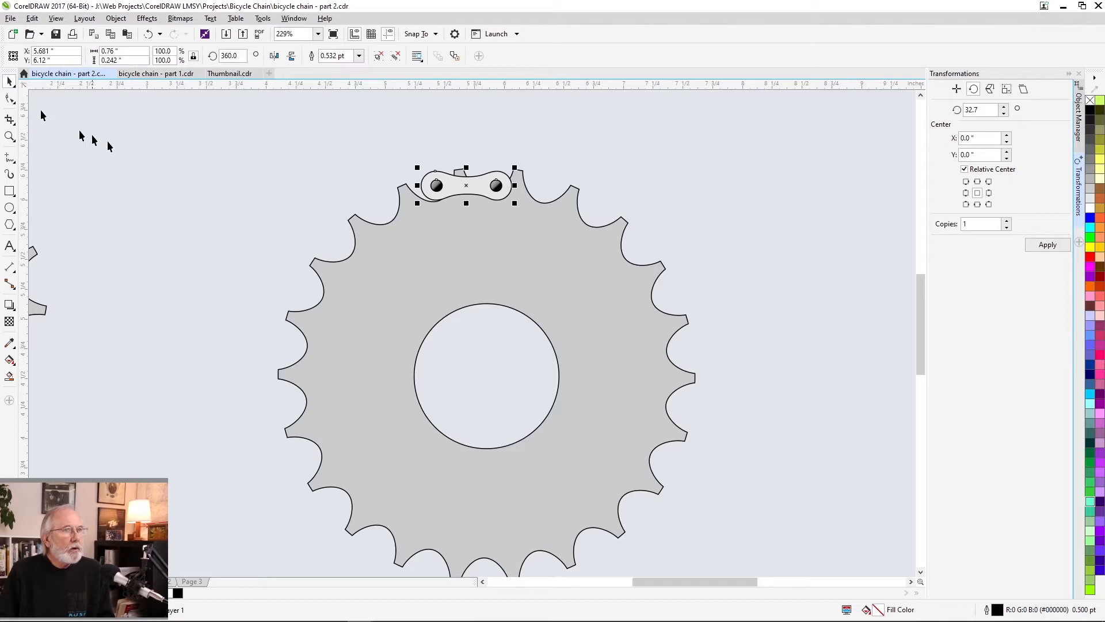
left_click(465, 185)
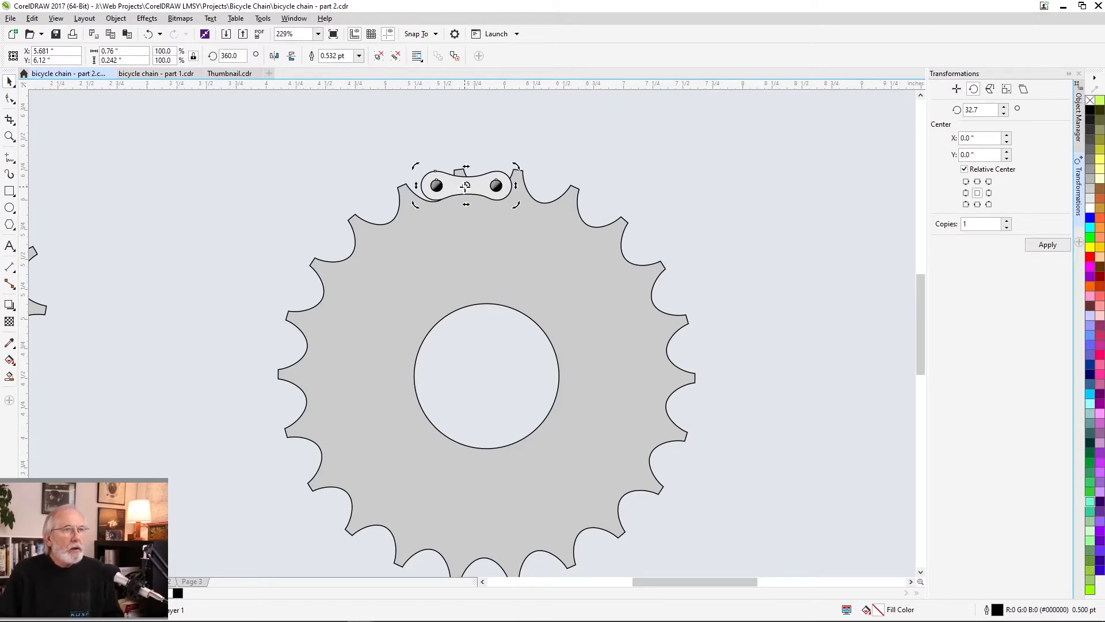
left_click_drag(466, 184, 436, 185)
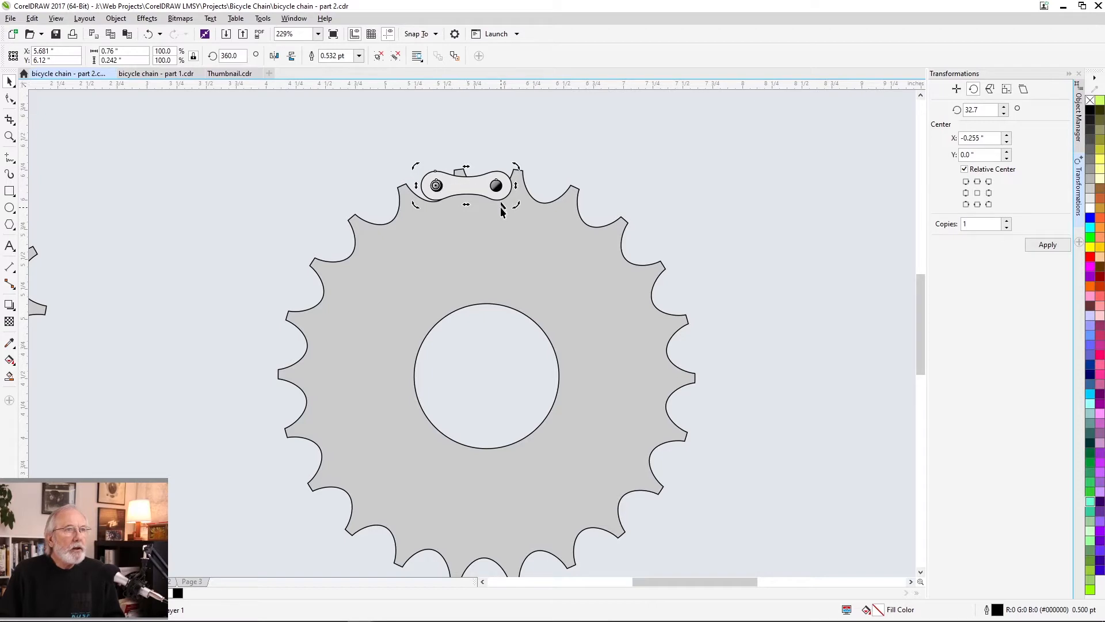
left_click_drag(510, 210, 515, 195)
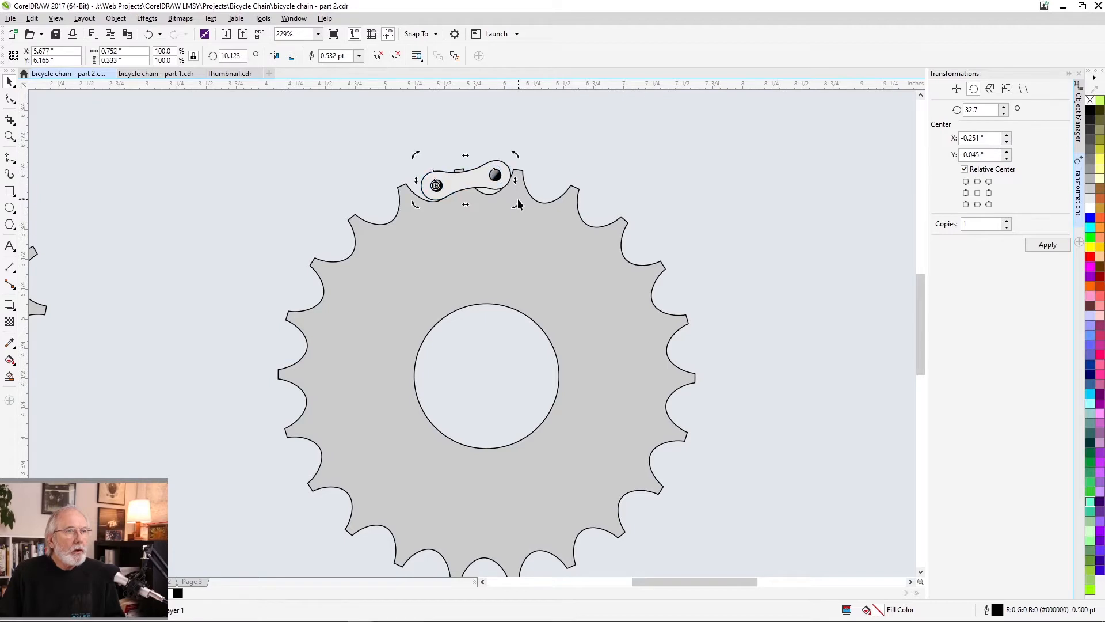
Step: Scale the light link to 91.2% and rotate it about its left pin to about 7.7° to fit the sprocket's tooth gaps
left_click(484, 169)
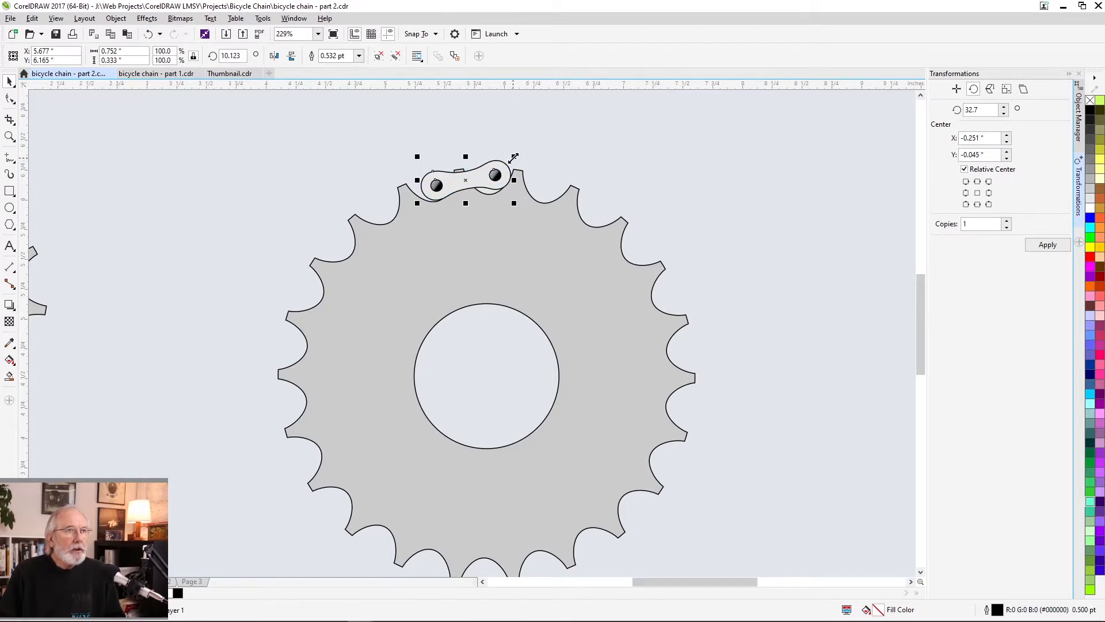
left_click_drag(514, 156, 504, 158)
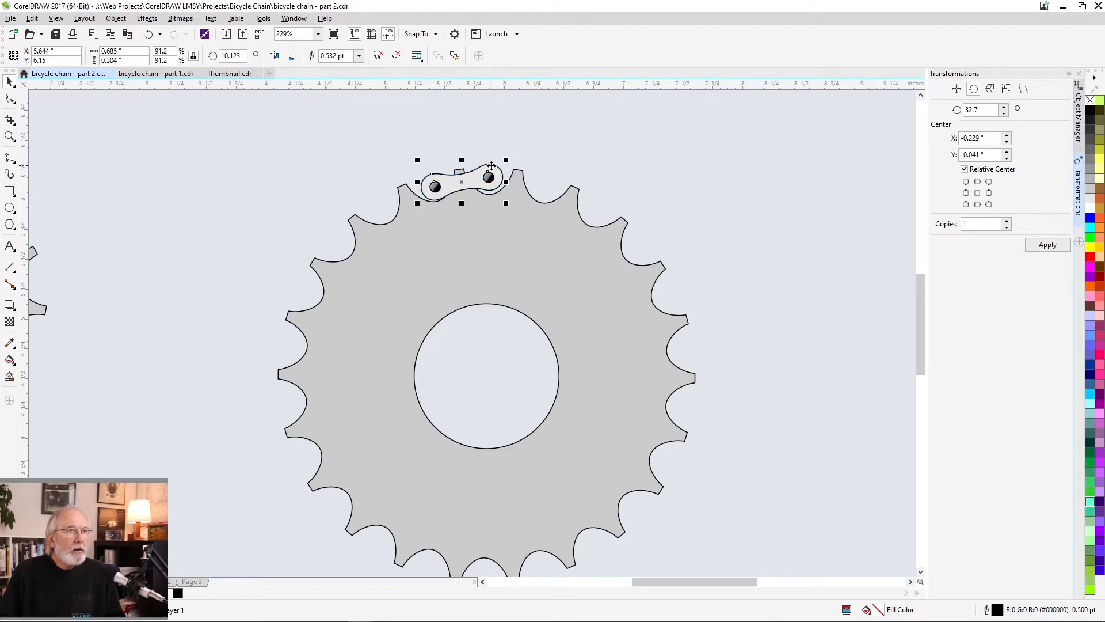
left_click(491, 166)
left_click_drag(507, 160, 507, 162)
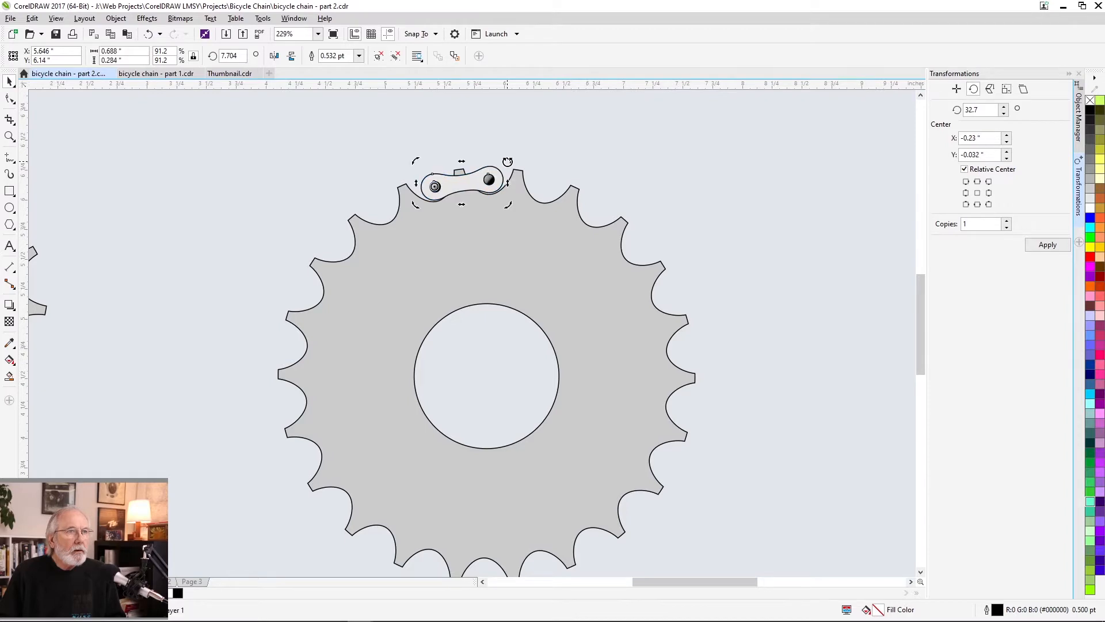
left_click(388, 154)
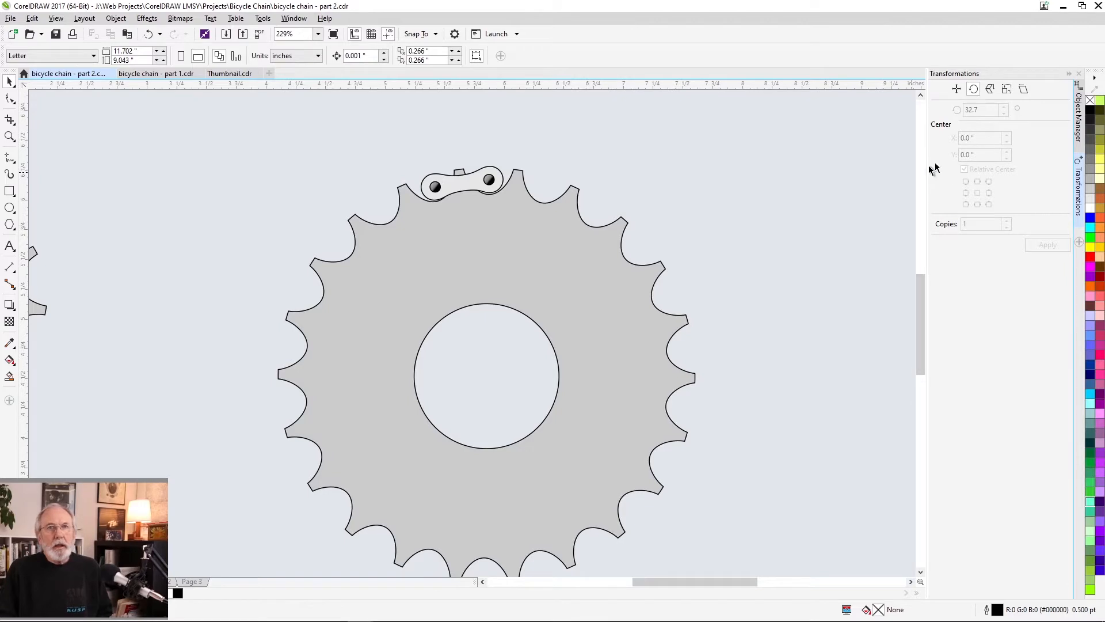
Step: Duplicate the plate curve inside the light link's group and fill the copy with 70% black
left_click(1078, 115)
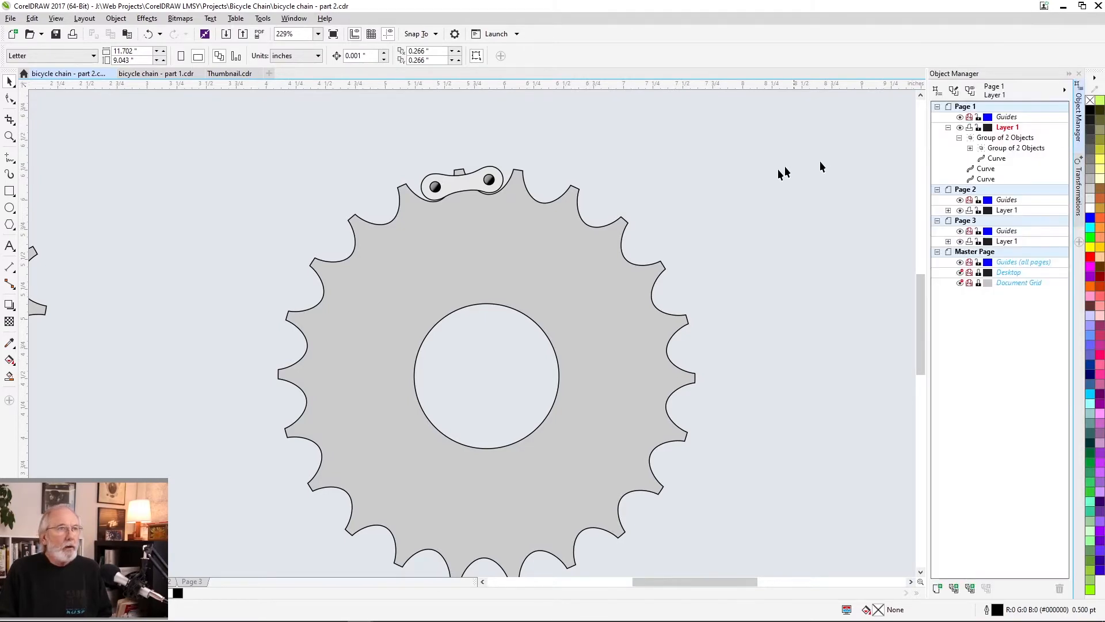
left_click(472, 187)
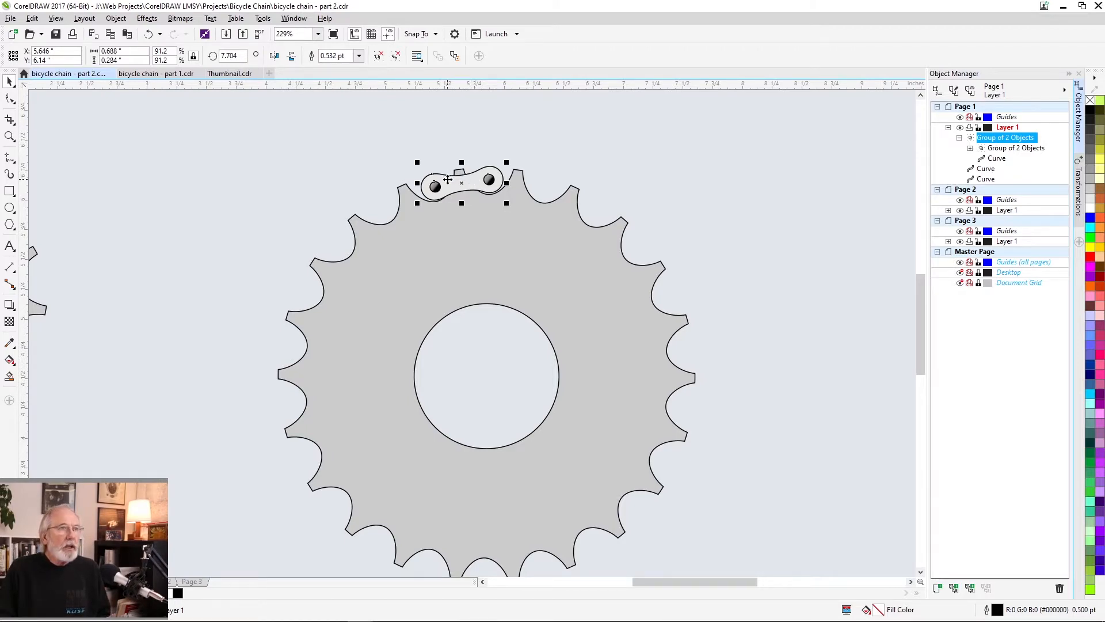
left_click(447, 180, "ctrl")
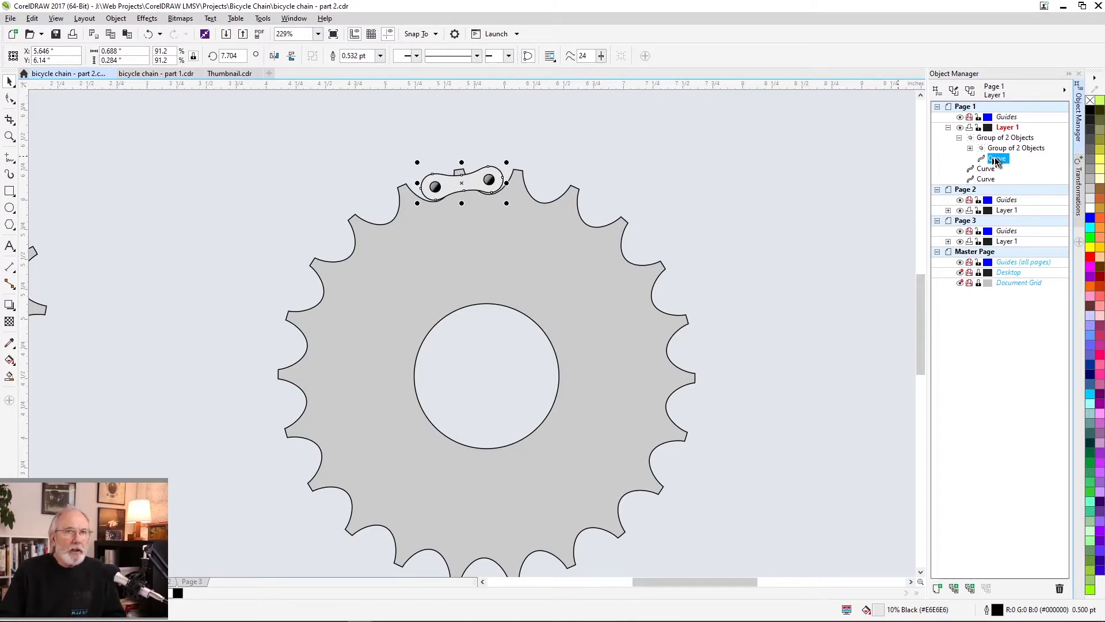
left_click(970, 148)
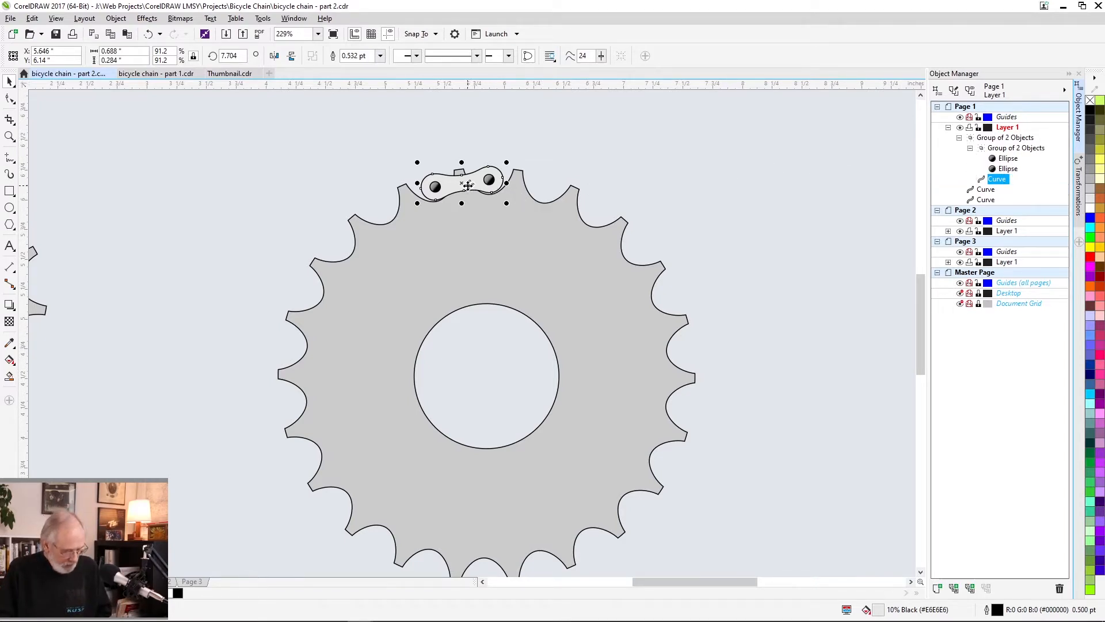
key("ctrl+d")
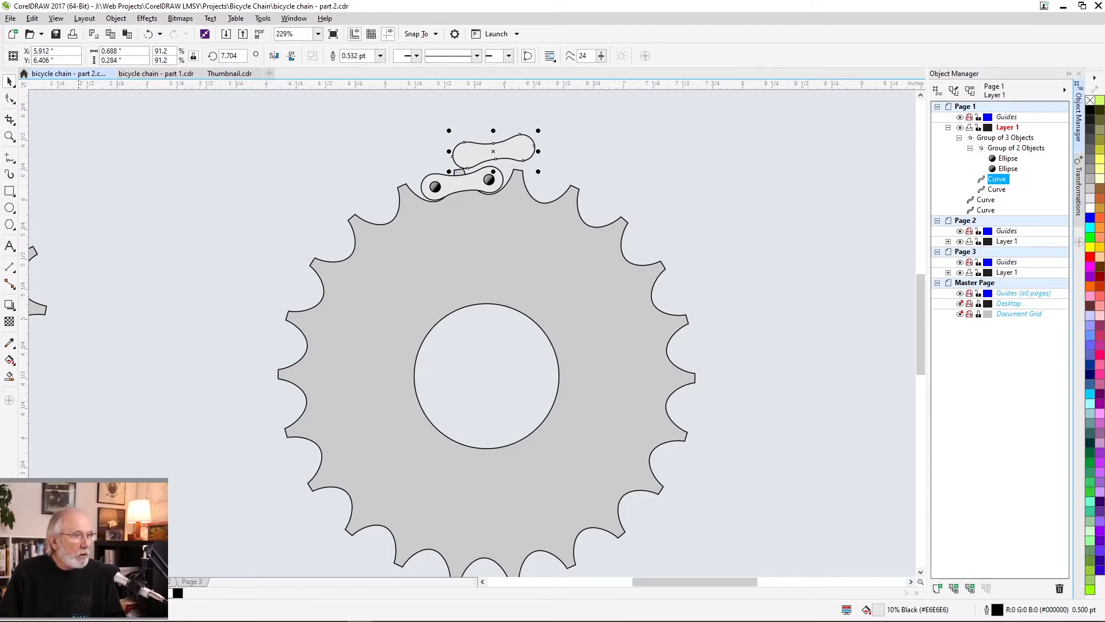
left_click(79, 592)
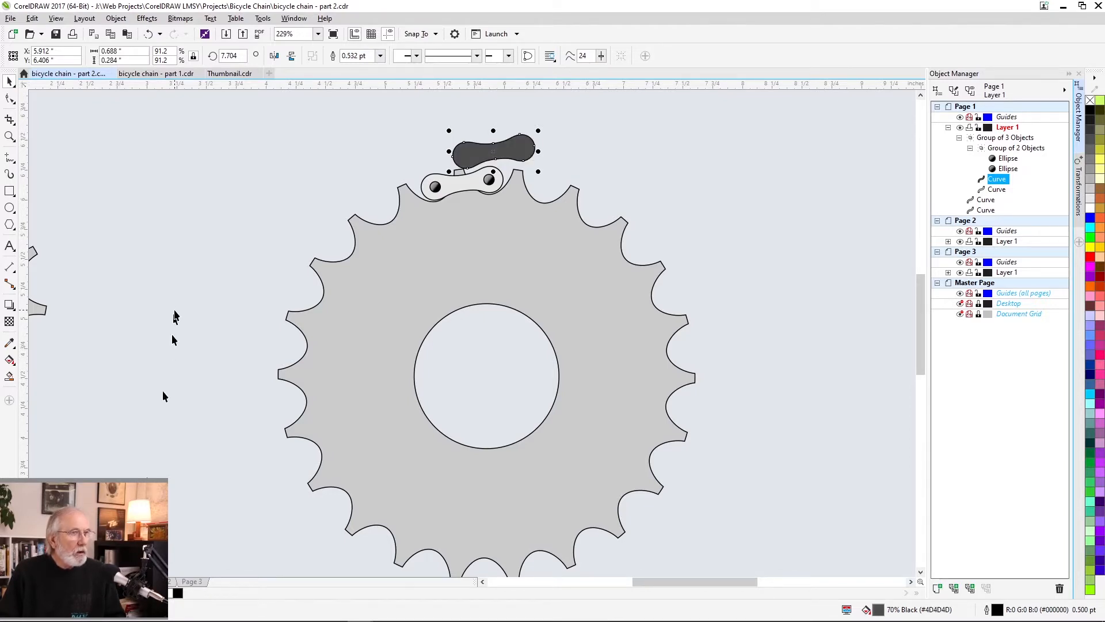
left_click(470, 153)
left_click_drag(470, 153, 475, 156)
key("ctrl+z")
Step: Ungroup the link group and its nested pin group into separate plates and pins
left_click(470, 150)
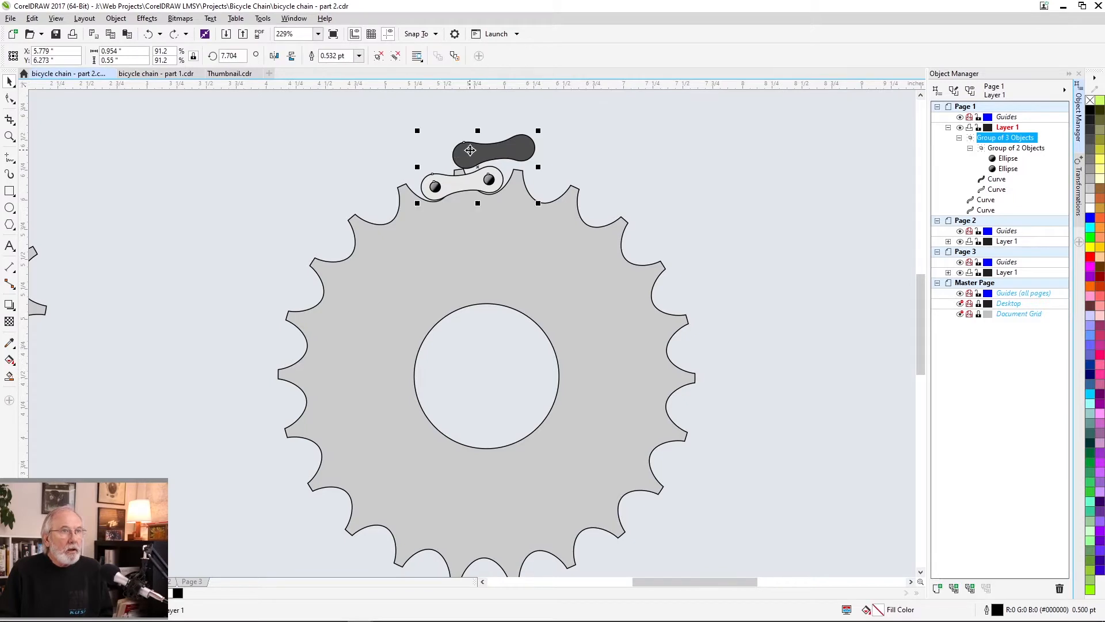
key("ctrl+u")
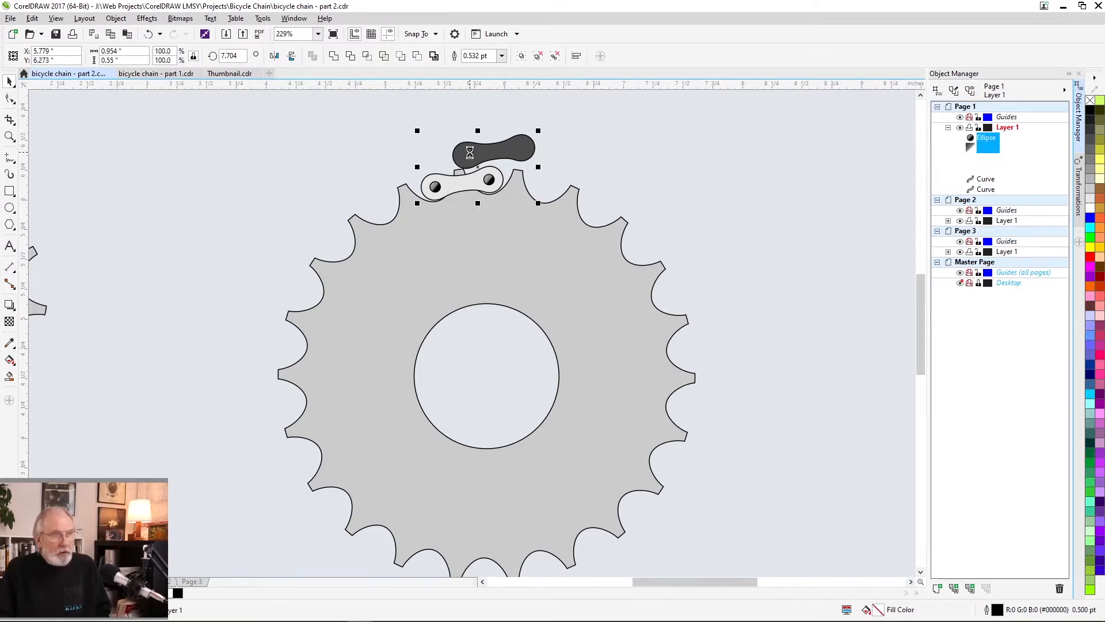
key("ctrl+u")
left_click(391, 145)
Step: Move the dark plate so its left end overlaps the light link's right pin, and send it behind all other objects
left_click(471, 154)
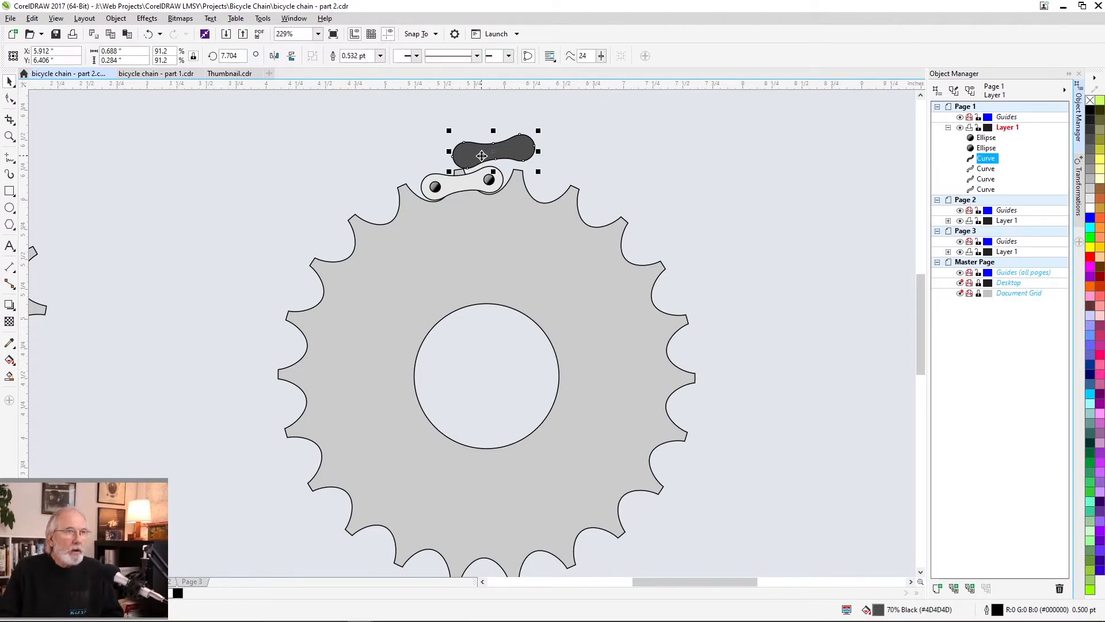
left_click_drag(480, 156, 503, 180)
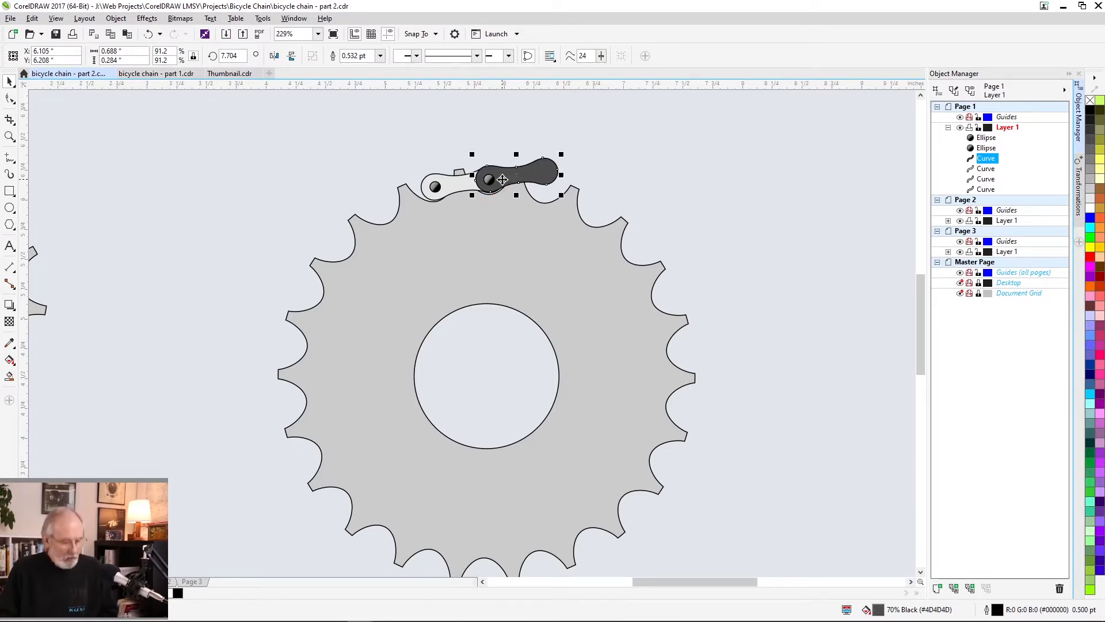
key("shift+Page_Down")
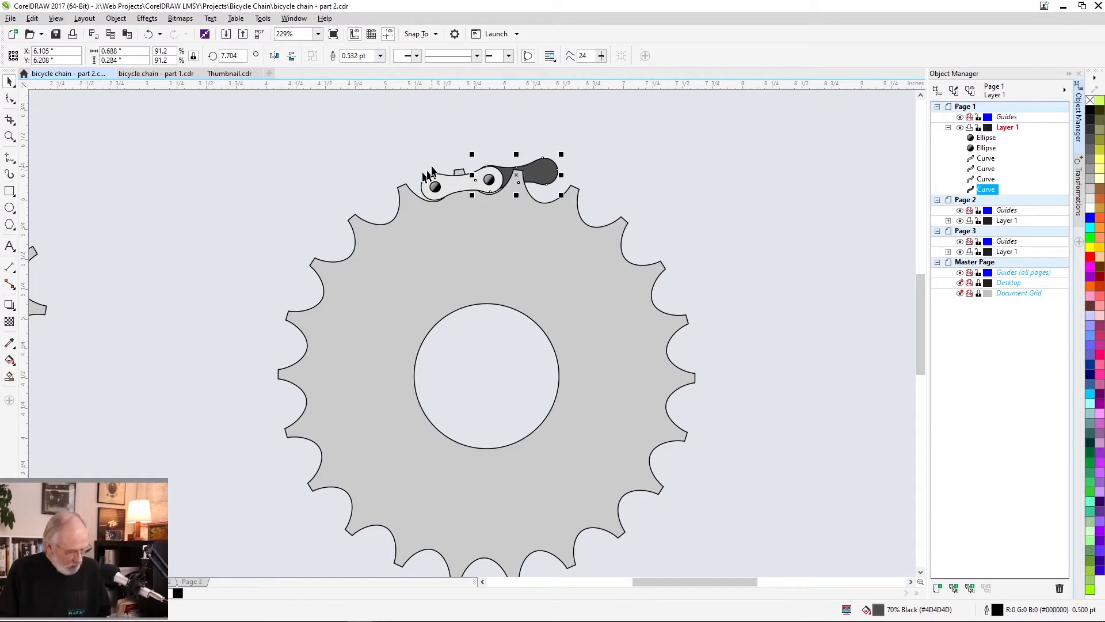
Step: Nudge the dark plate down 0.007 inches to align its left end with the light link's right end
key("z")
left_click_drag(396, 139, 576, 240)
left_click(10, 81)
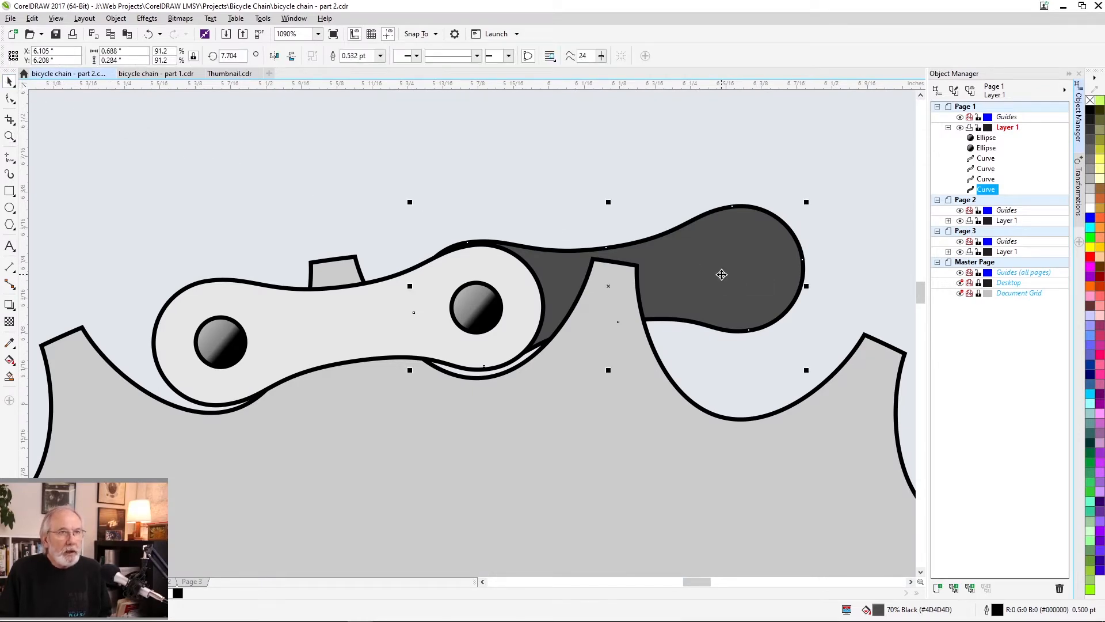
key("Down")
key("Down")
key("Down")
key("Down")
key("Down")
key("Down")
key("Down")
key("Down")
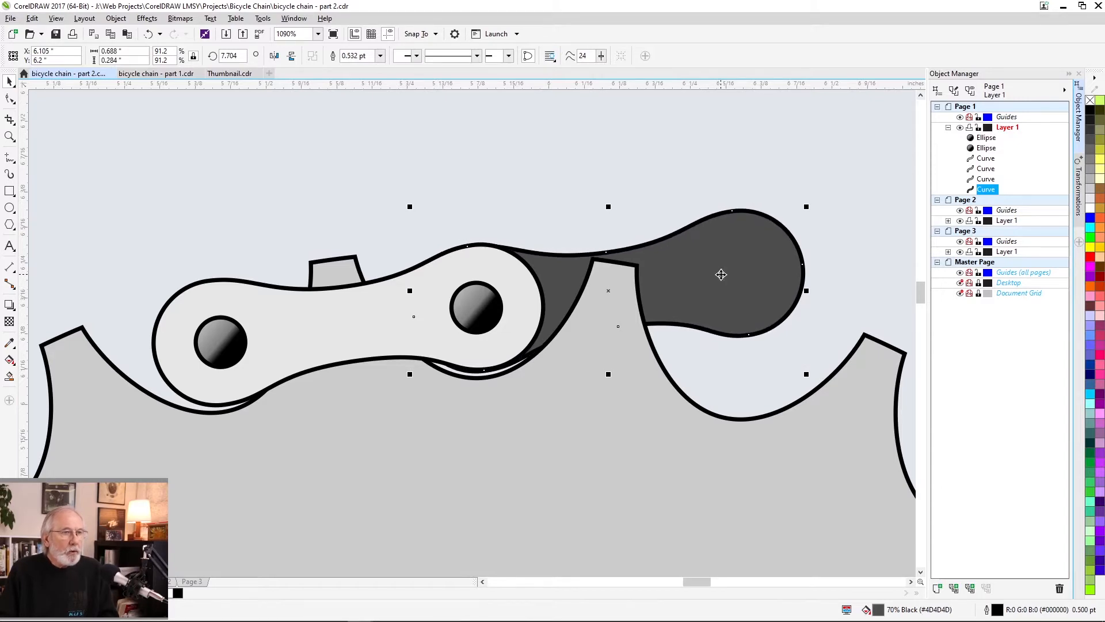
key("Up")
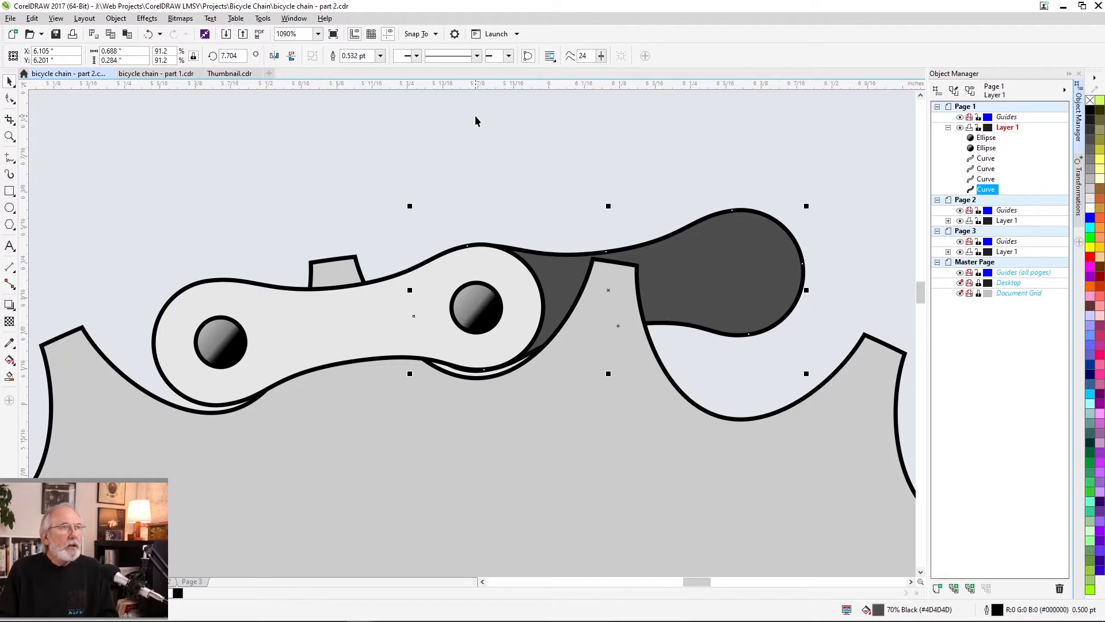
left_click(382, 140)
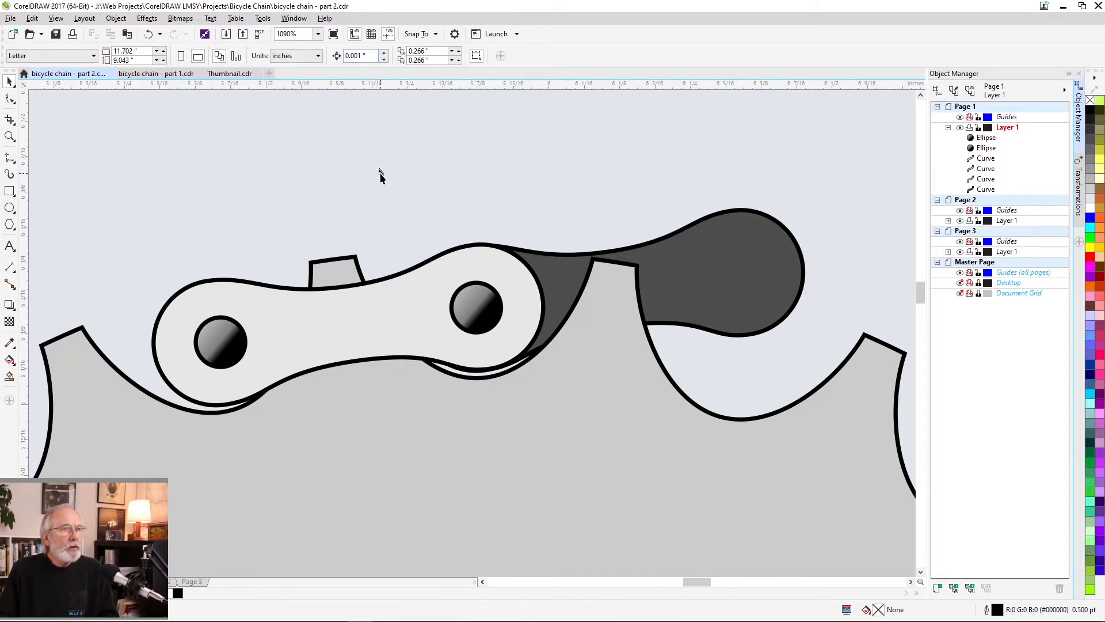
left_click(363, 55)
left_click_drag(363, 54, 348, 55)
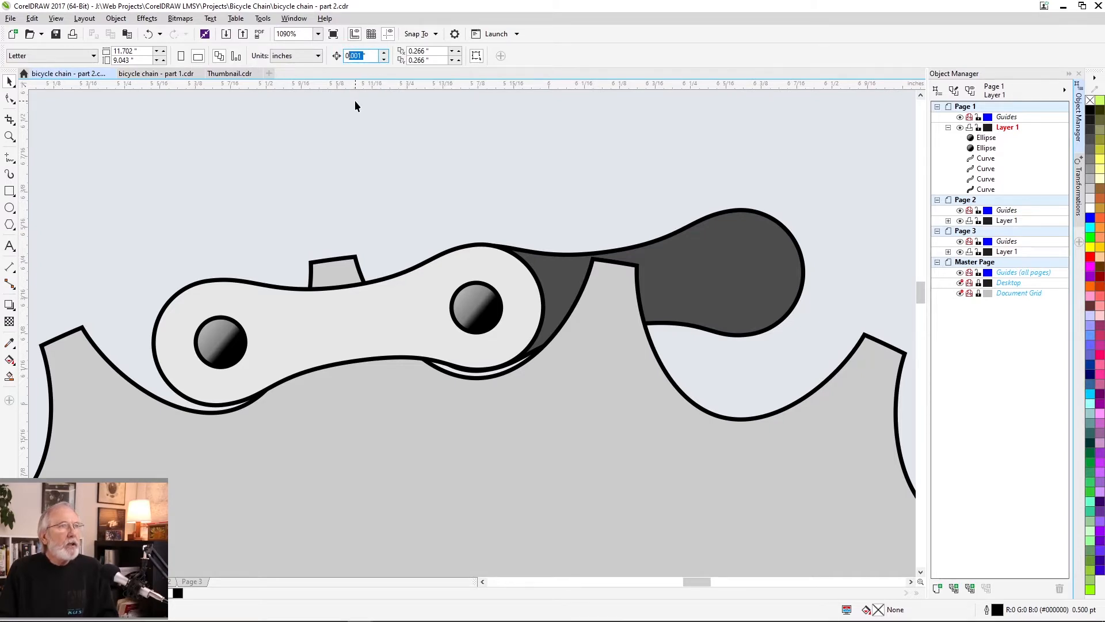
left_click(518, 133)
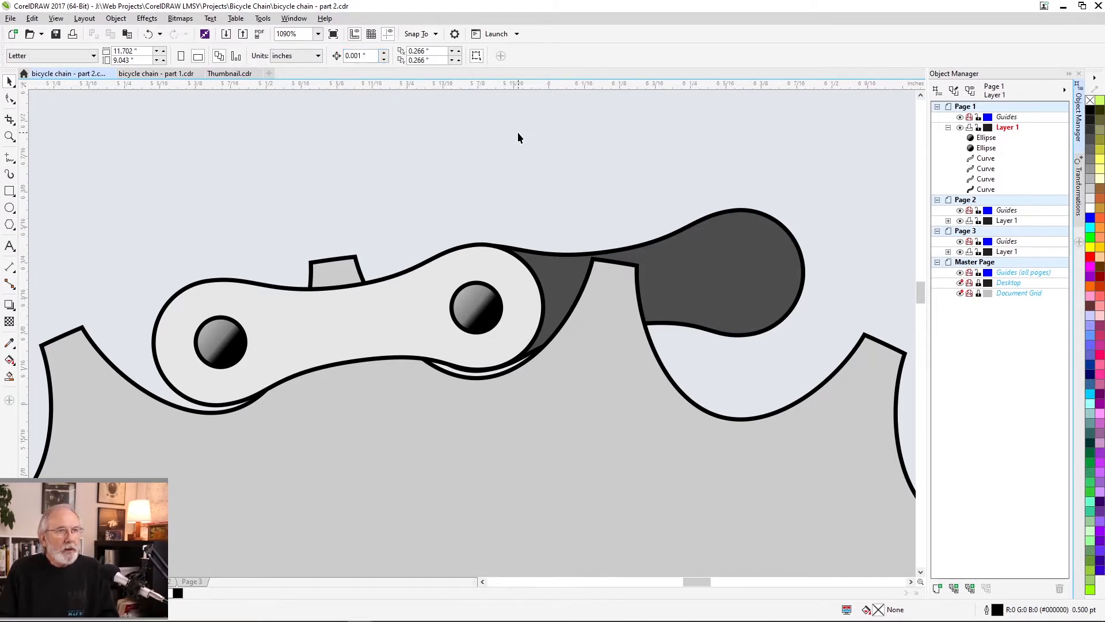
Step: Move the dark plate's rotation centre onto the shared pin and rotate the plate to about 350.9°, seating its free end in the next tooth gap
left_click(755, 305)
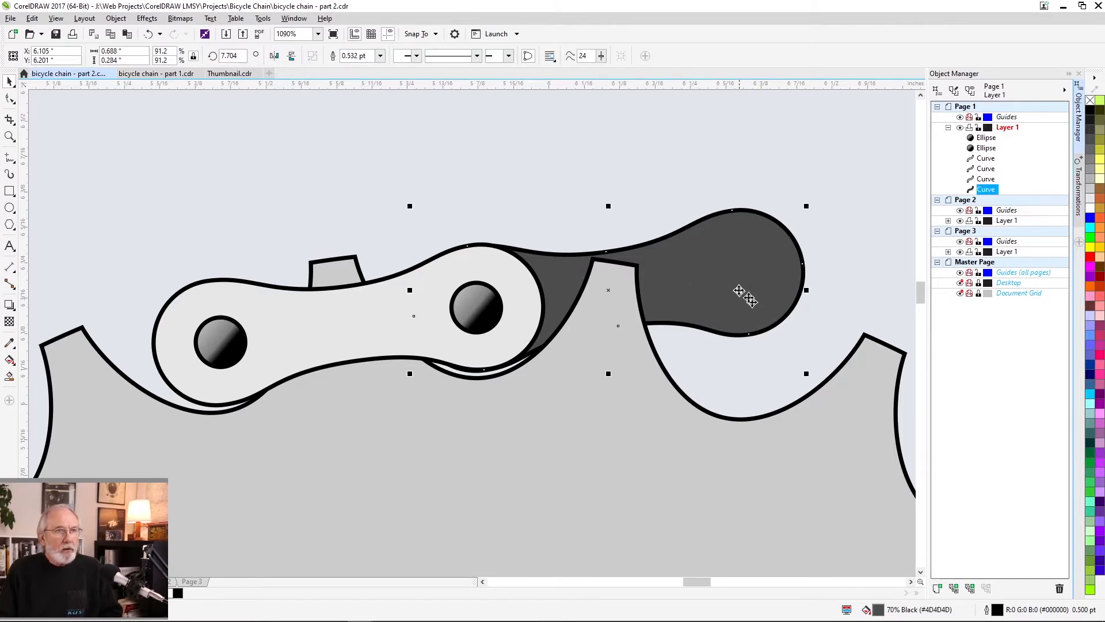
left_click(741, 293)
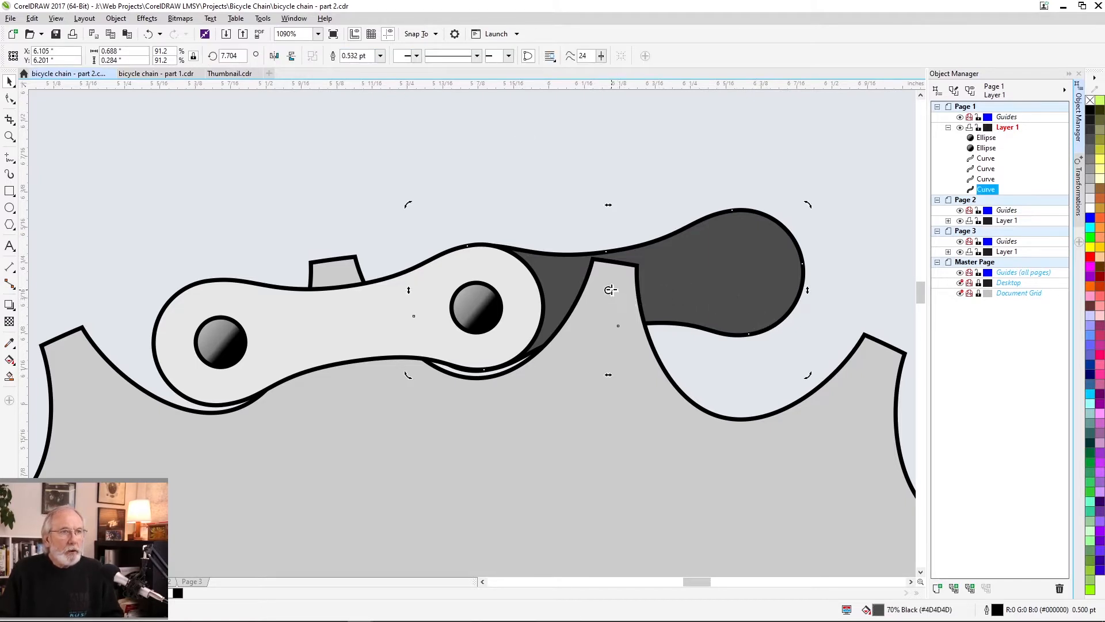
left_click_drag(608, 289, 480, 308)
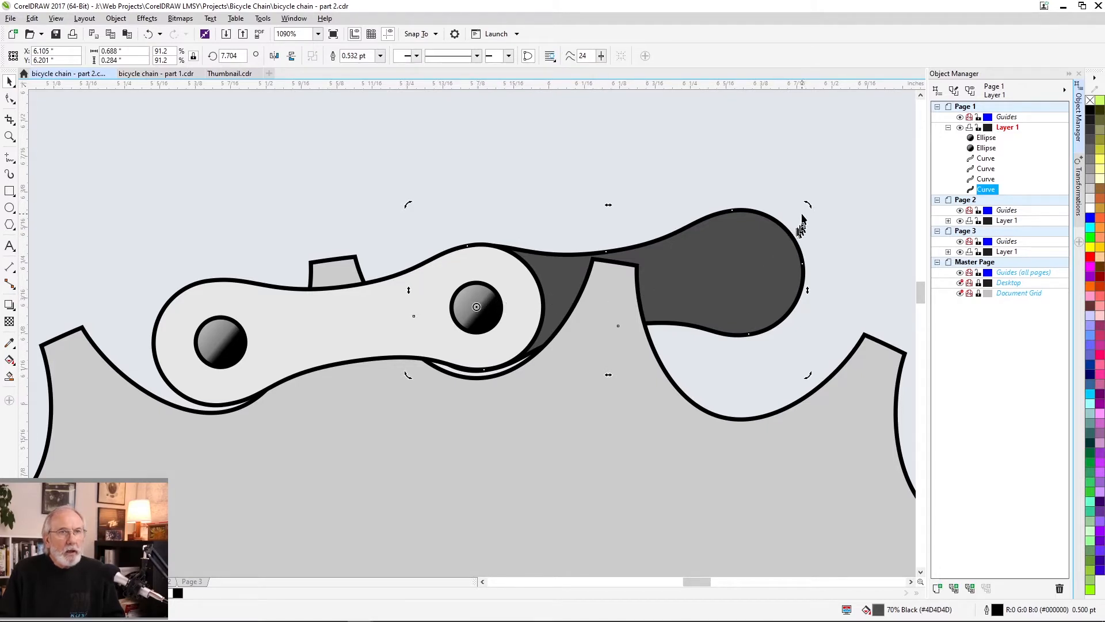
left_click_drag(808, 202, 792, 305)
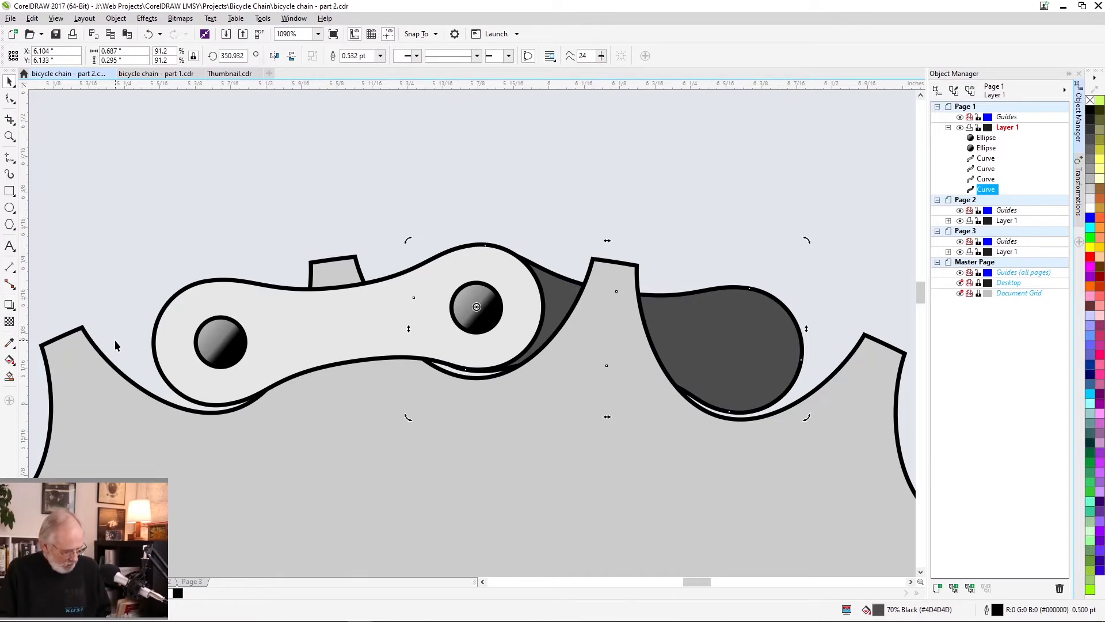
Step: Group the light plate, the dark plate and both pins on the large sprocket into one link group
key("z")
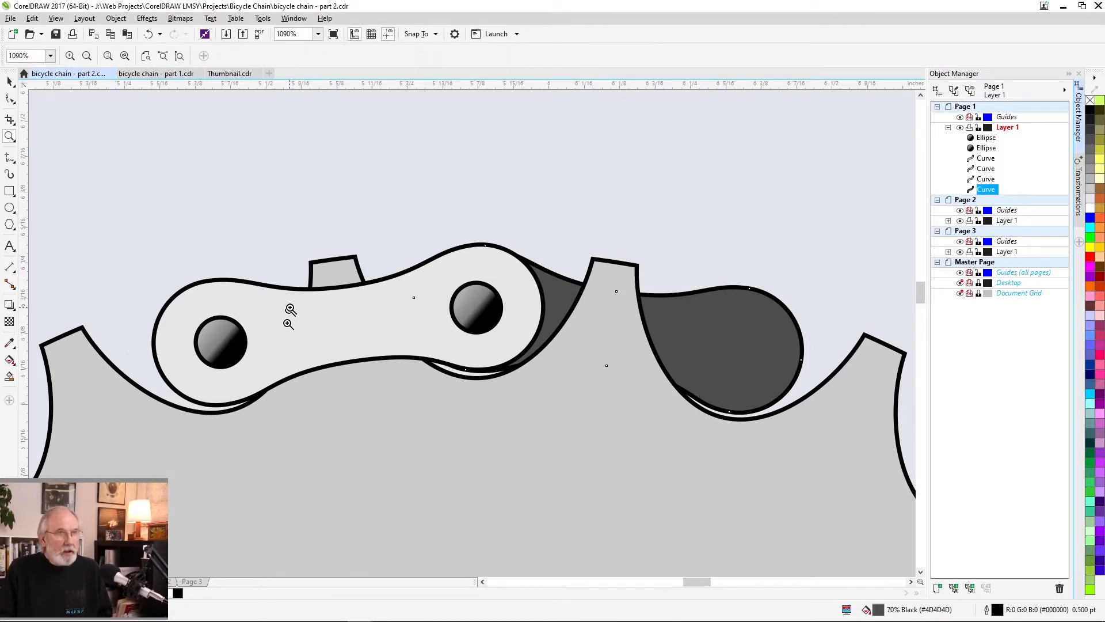
left_click(604, 244, "shift")
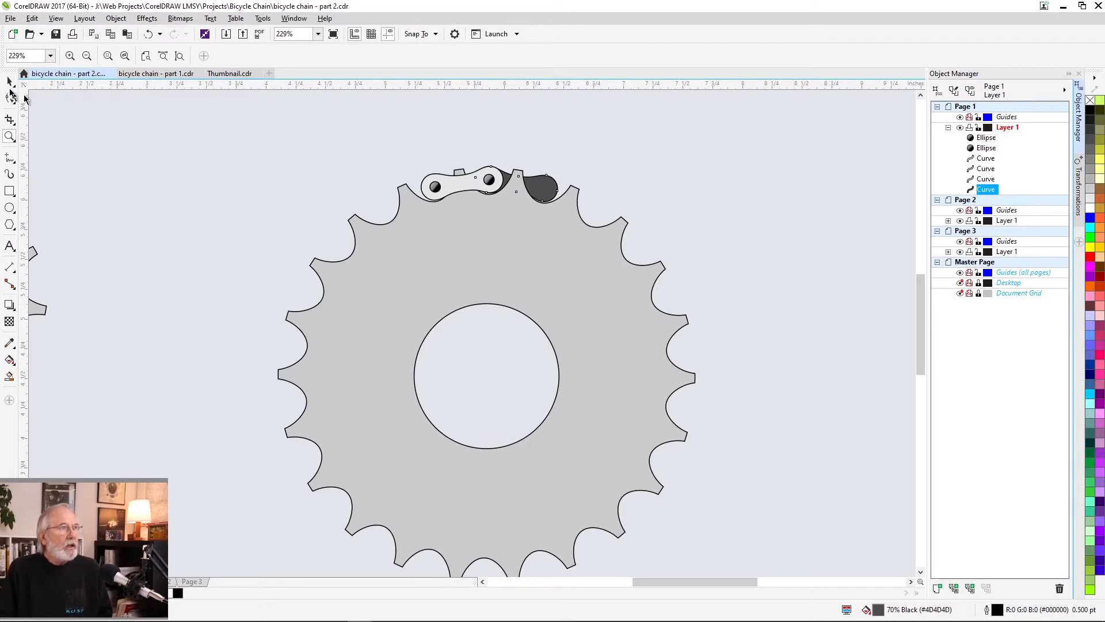
left_click(7, 80)
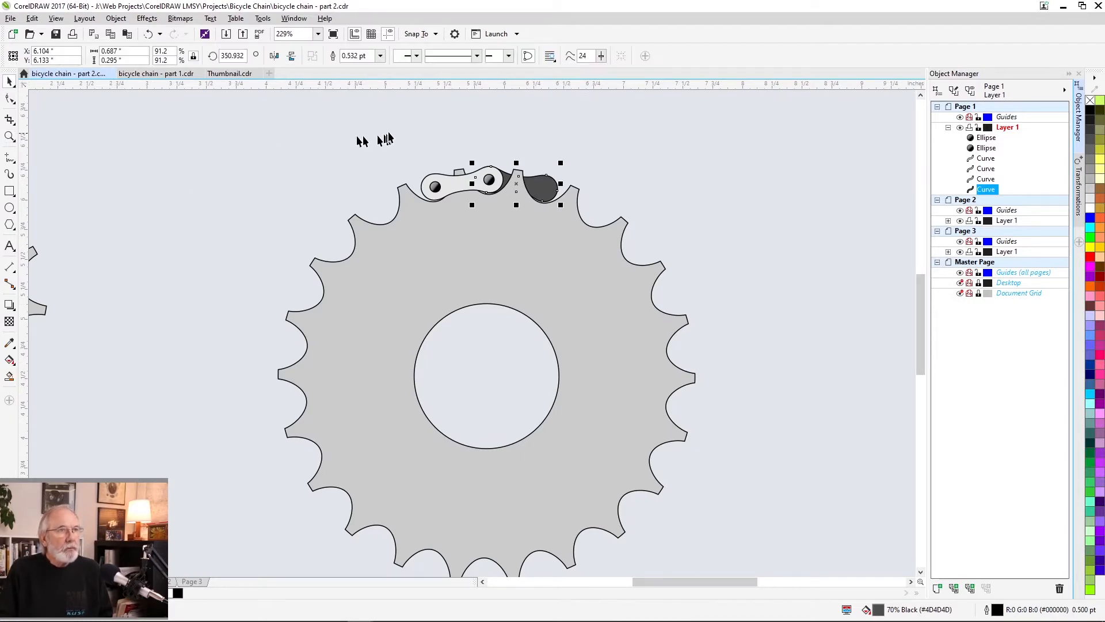
left_click_drag(388, 131, 595, 221)
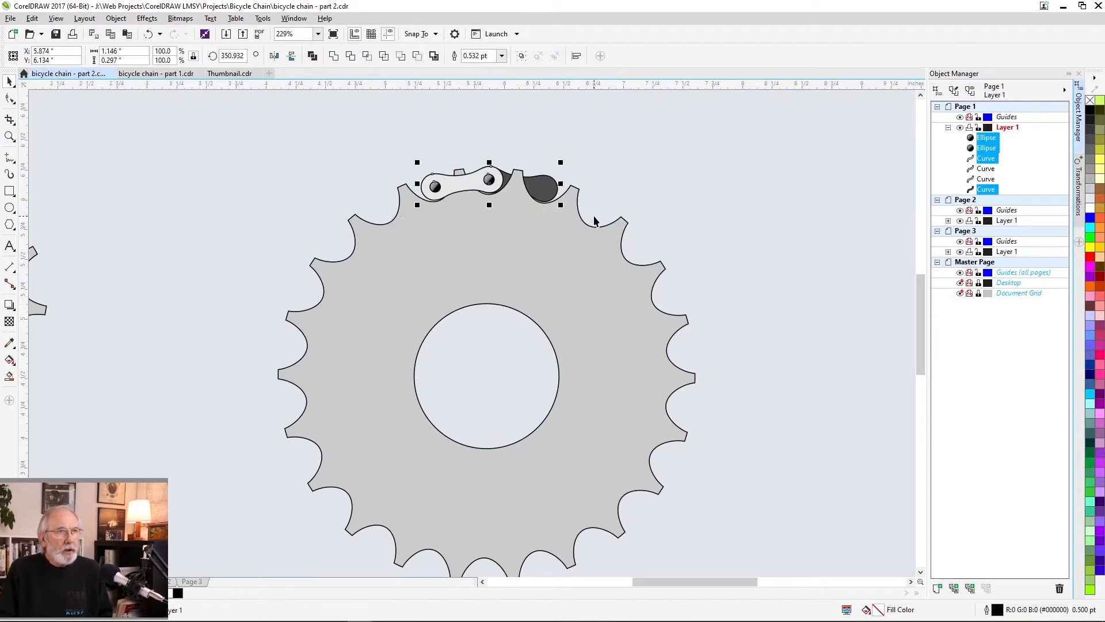
key("ctrl+g")
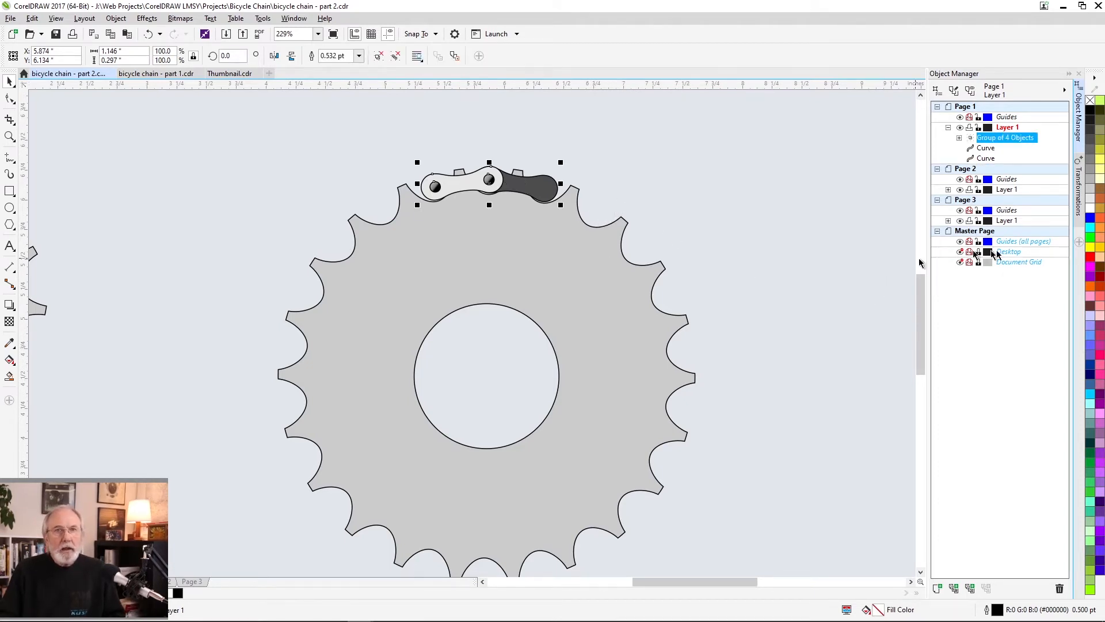
Step: Move the link group's rotation centre to the large sprocket's centre and place a vertical and a horizontal guideline through that centre
left_click(1078, 189)
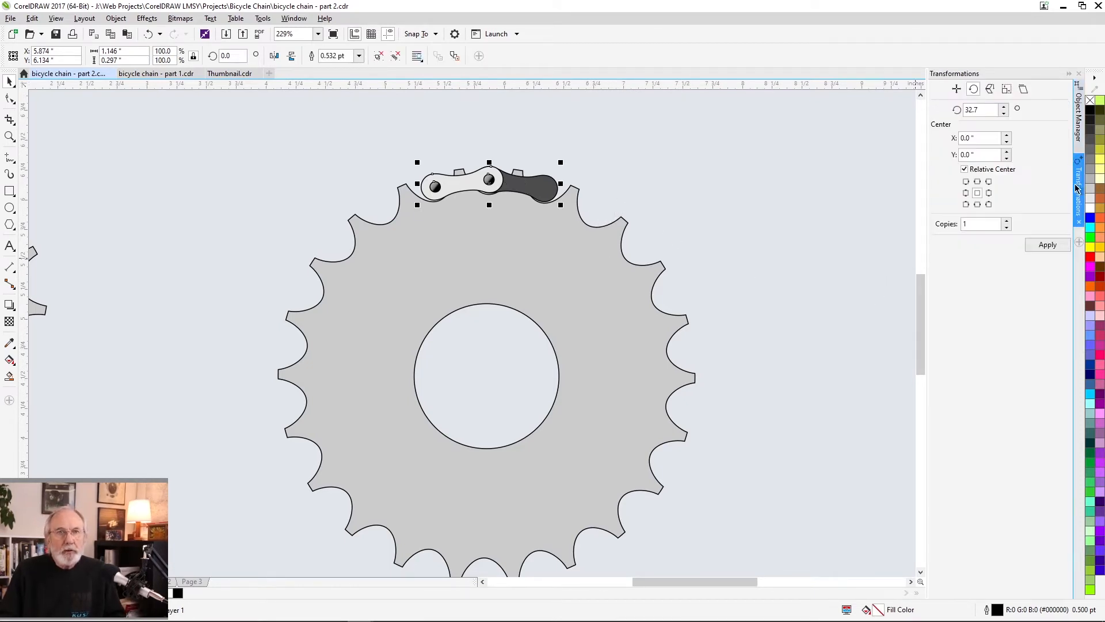
left_click(491, 182)
left_click_drag(489, 182, 486, 378)
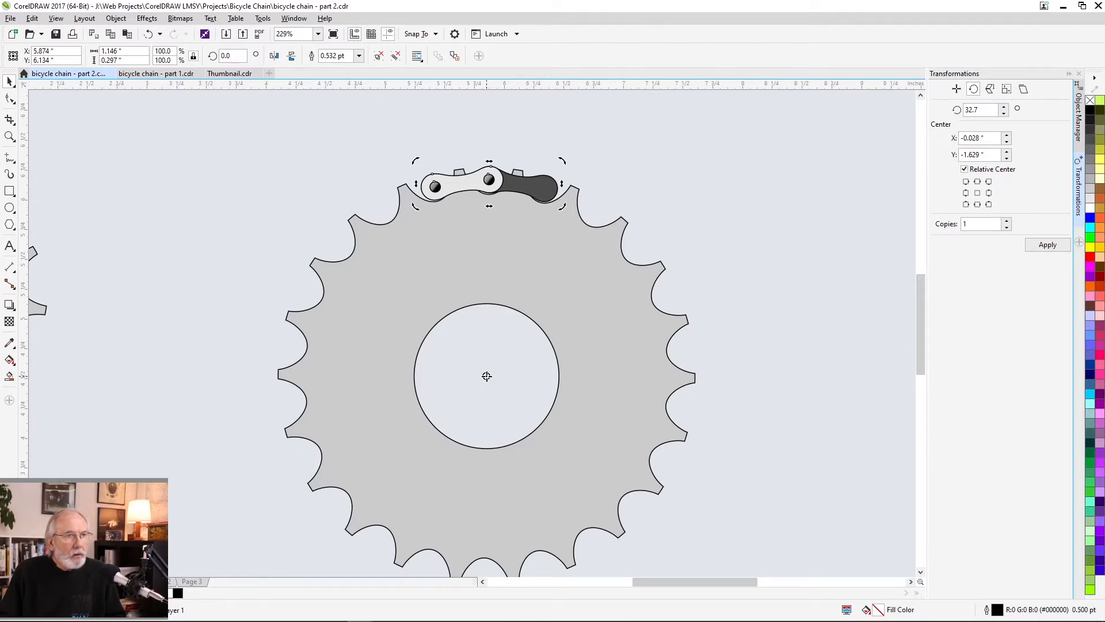
left_click_drag(487, 376, 487, 374)
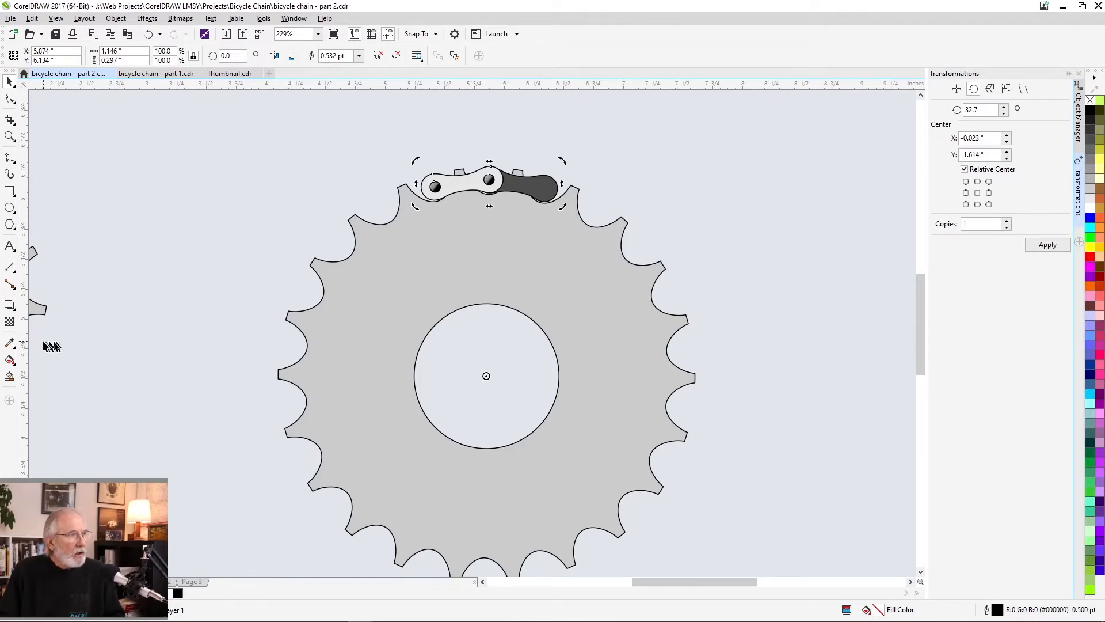
left_click_drag(24, 346, 208, 350)
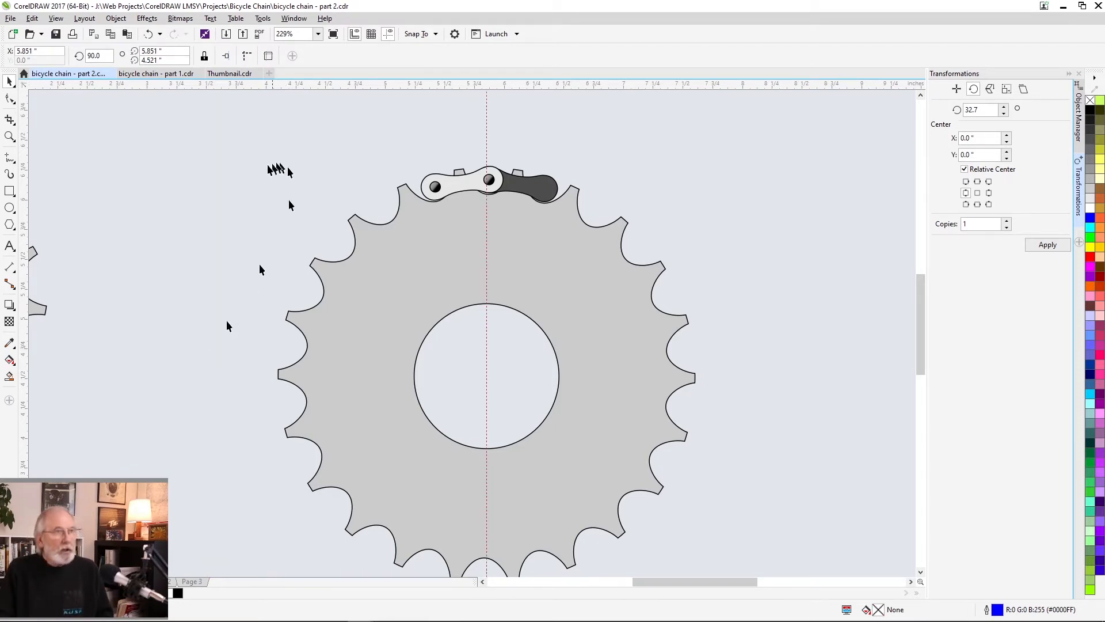
left_click_drag(288, 84, 286, 154)
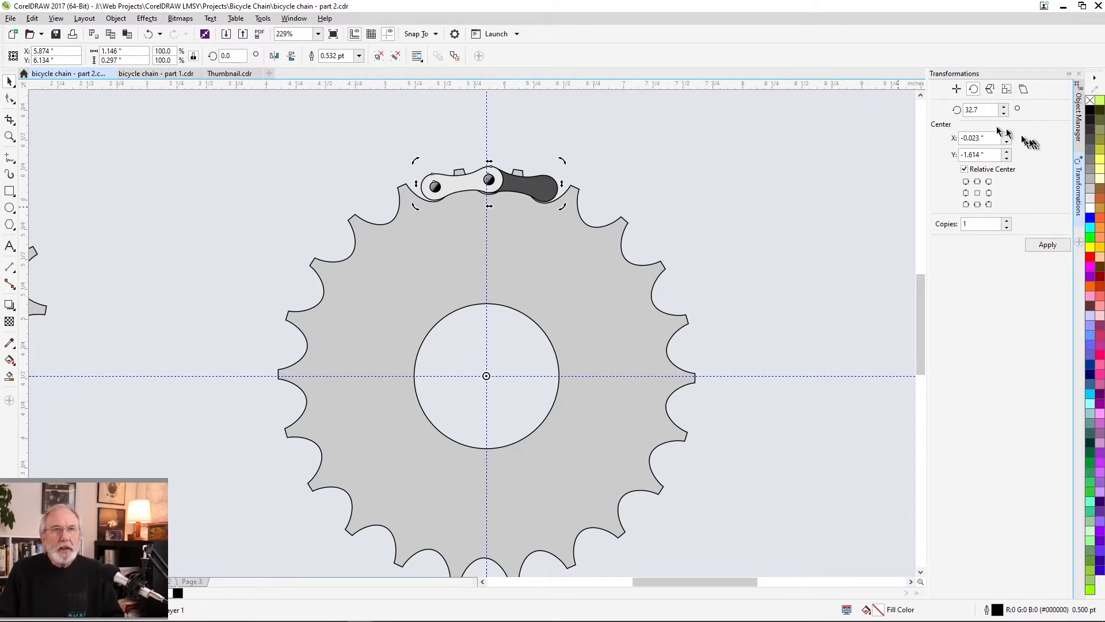
Step: Add five successive copies of the link group around the large sprocket, each rotated by -360/11 degrees with one copy per application
left_click(984, 108)
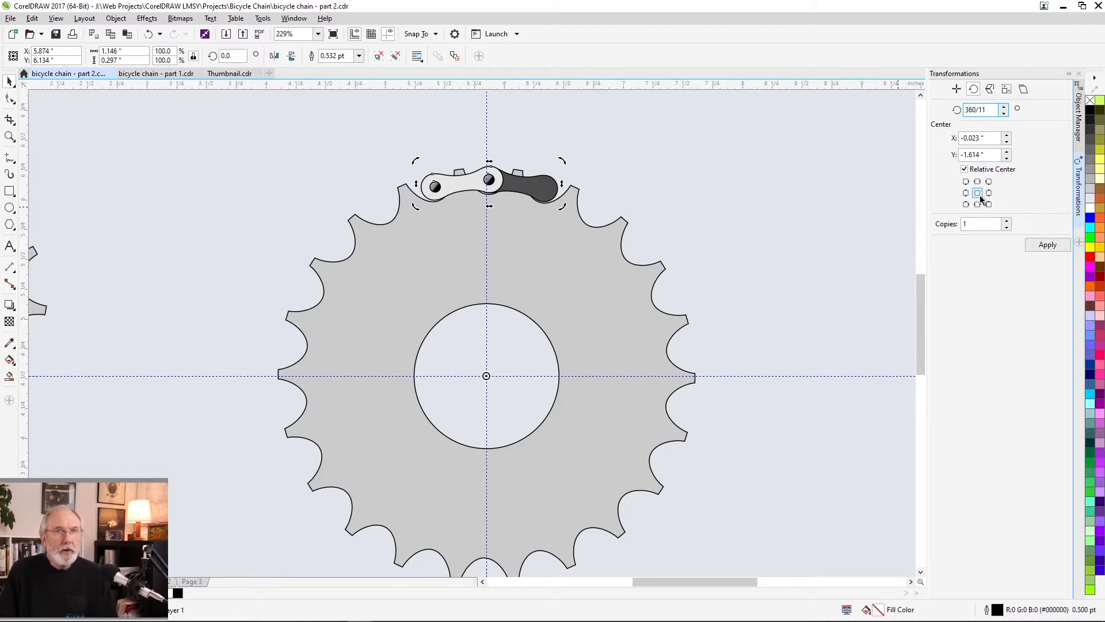
left_click(1043, 244)
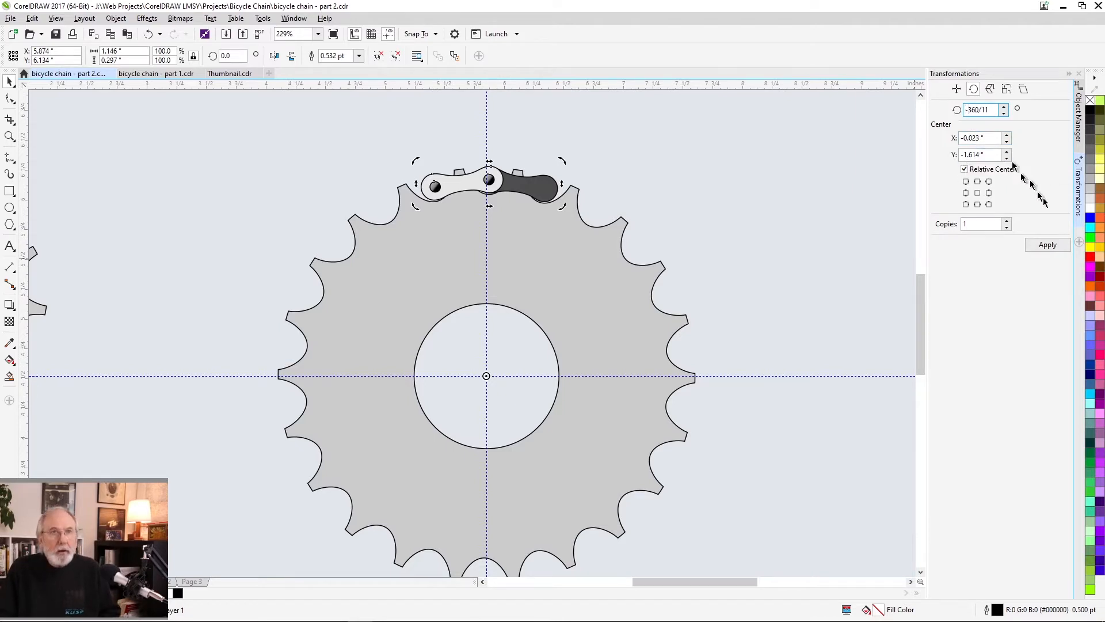
left_click(1050, 246)
left_click(1051, 243)
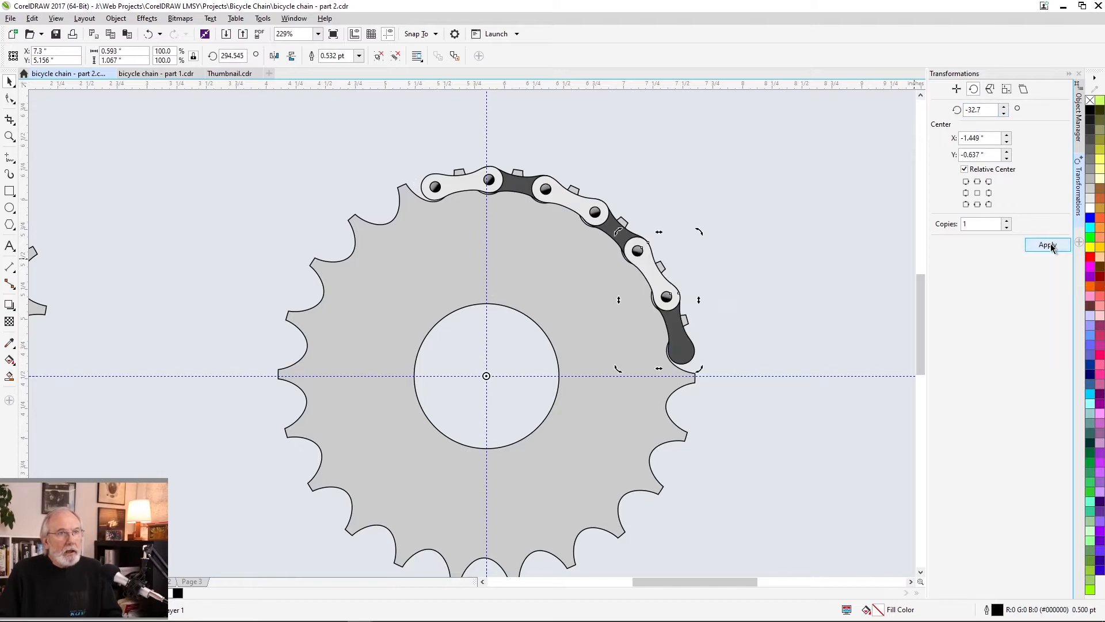
left_click(1051, 243)
left_click(1051, 244)
left_click(1051, 243)
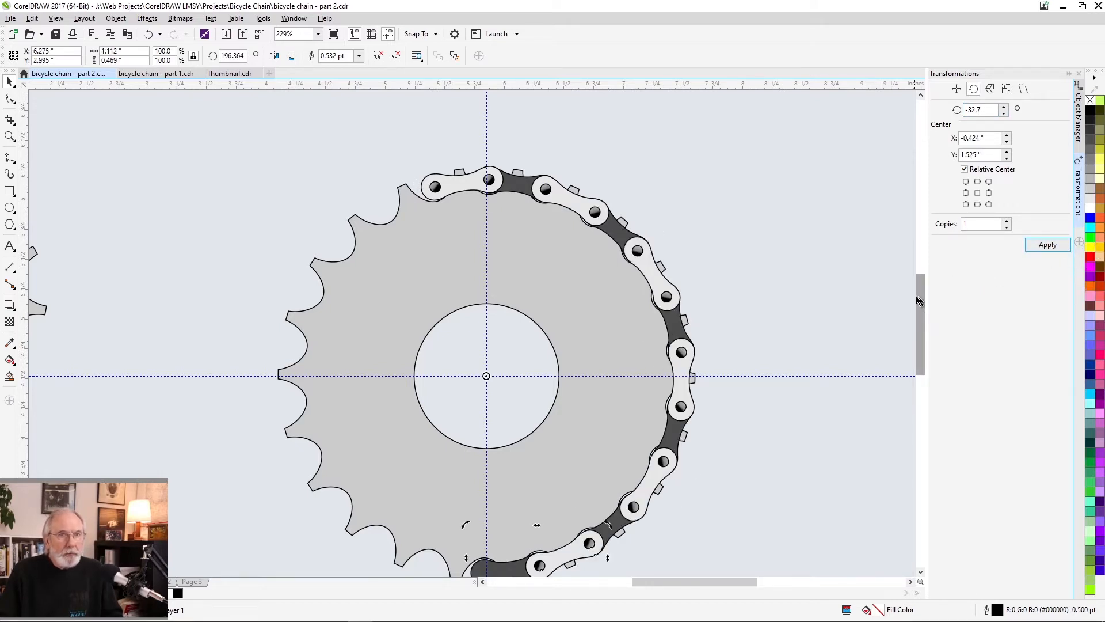
Step: Make one more rotated copy of the link group and move it off the large sprocket to about X 2.591", Y 3.747"
left_click_drag(917, 298, 919, 325)
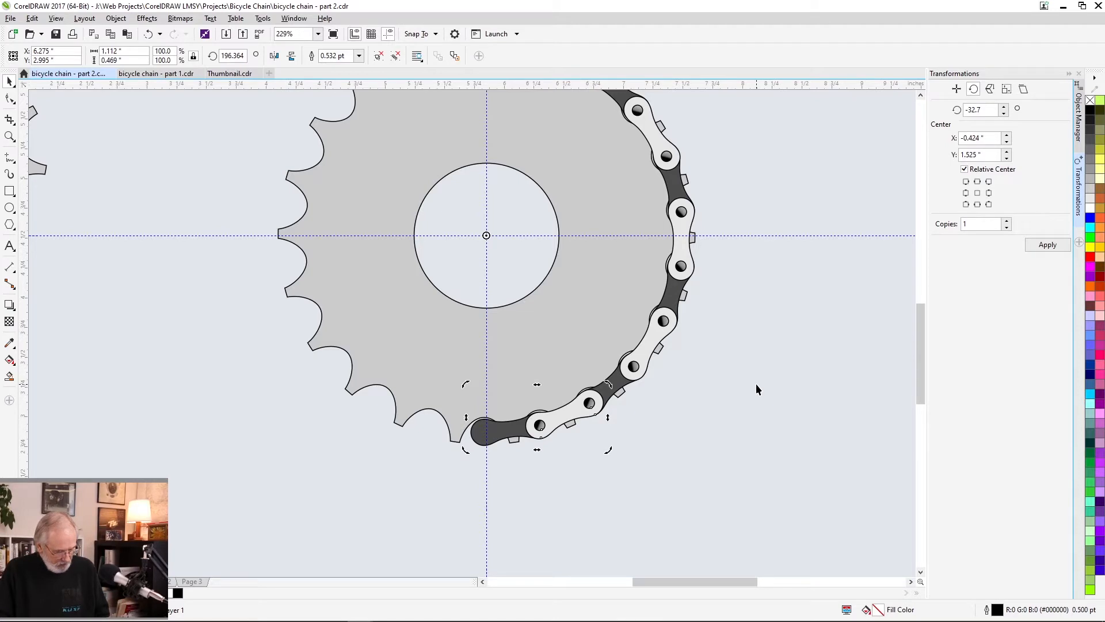
key("ctrl+r")
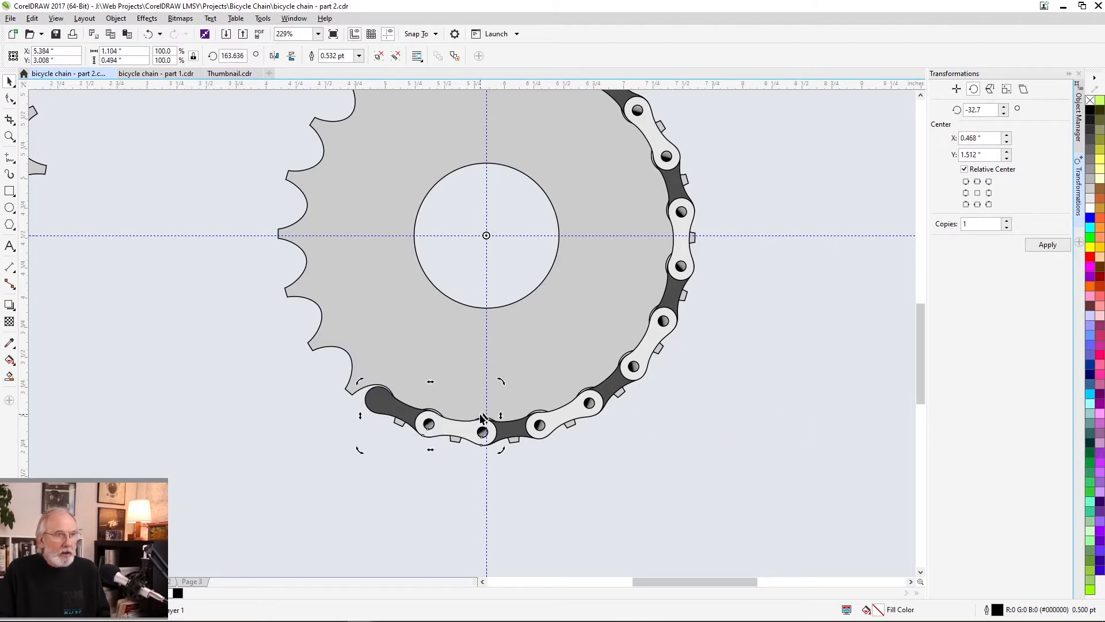
left_click_drag(458, 426, 216, 439)
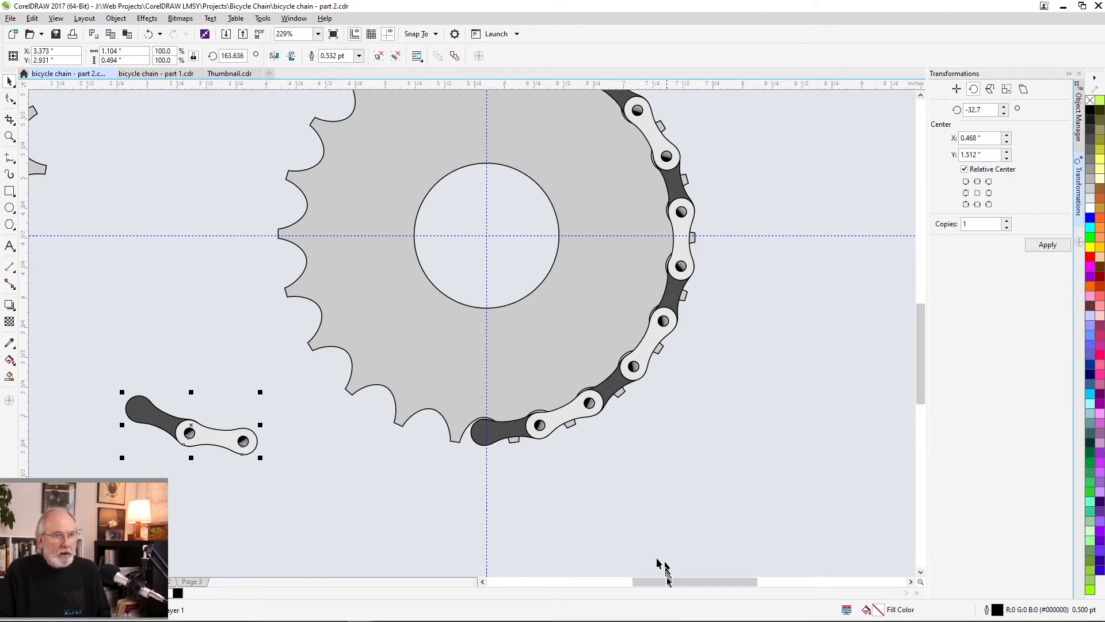
left_click_drag(207, 434, 114, 337)
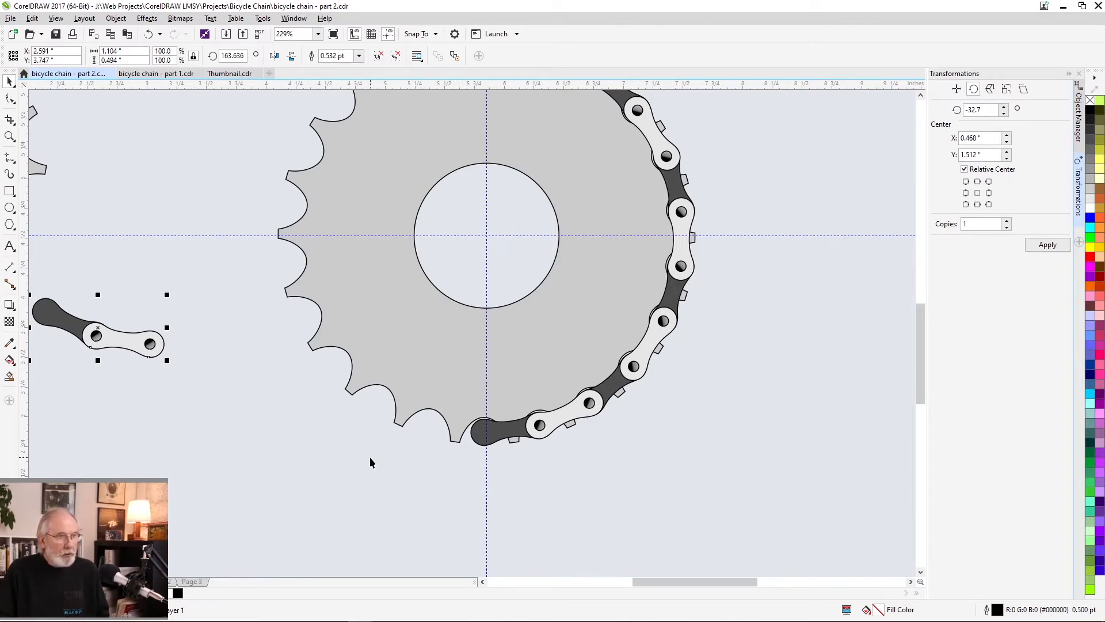
Step: Move the large sprocket together with its attached chain links to the page's upper-right area, at about X 9.642", Y 6.672"
key("z")
right_click(476, 296)
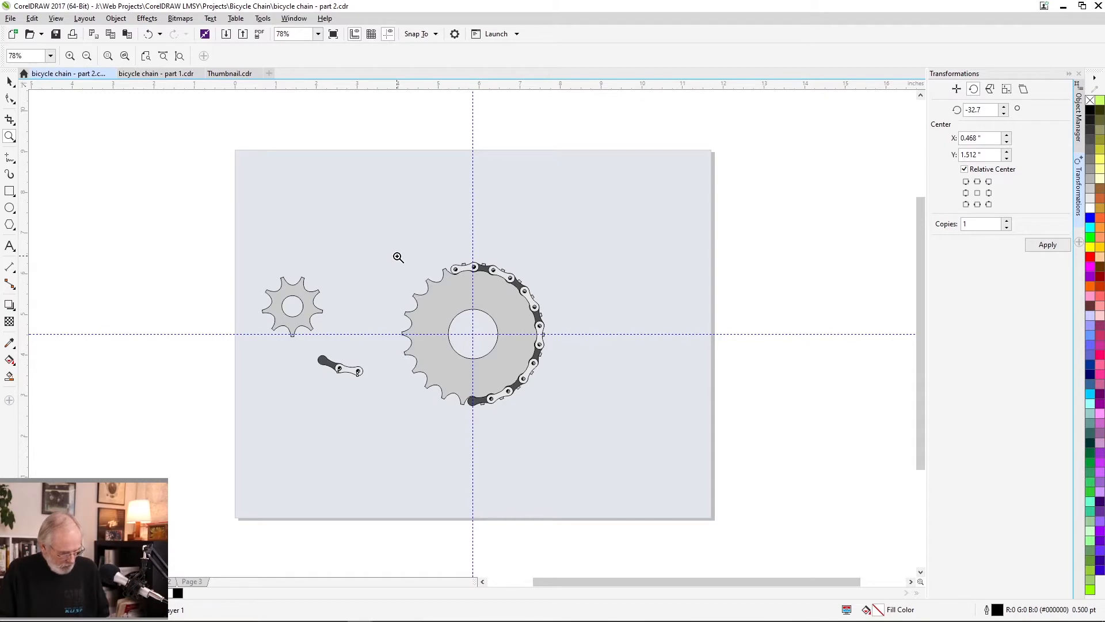
key("space")
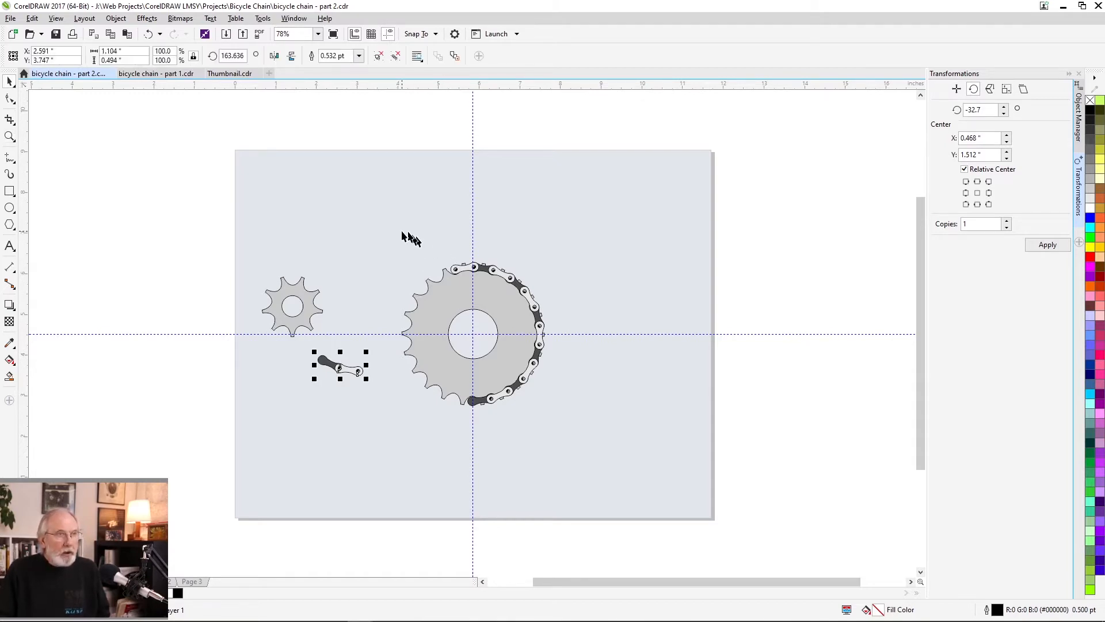
left_click_drag(405, 235, 561, 433)
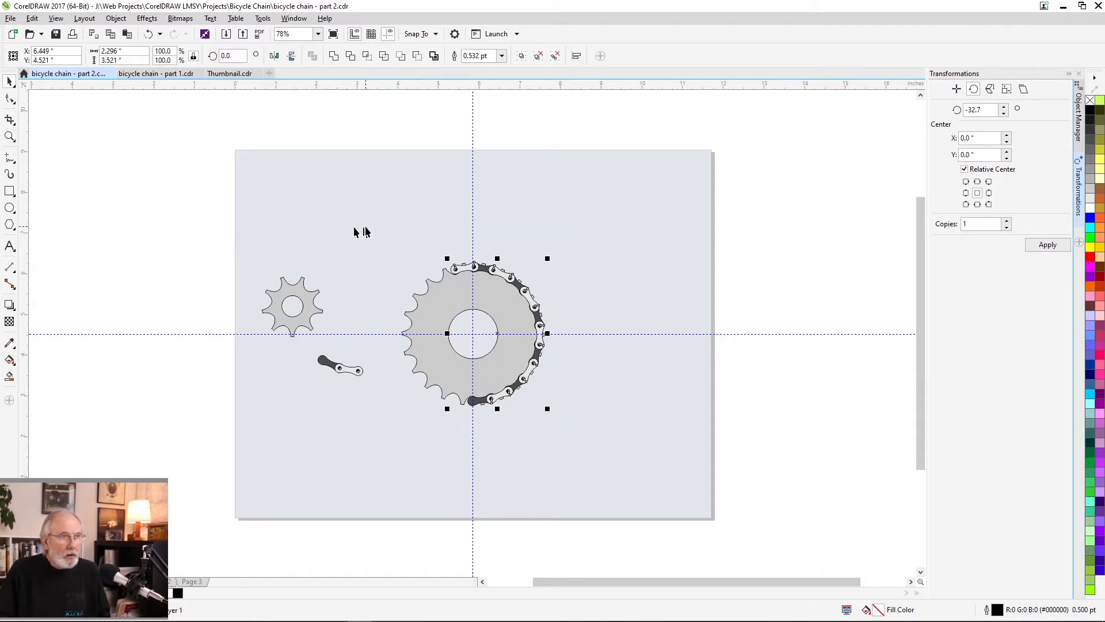
left_click_drag(362, 232, 567, 429)
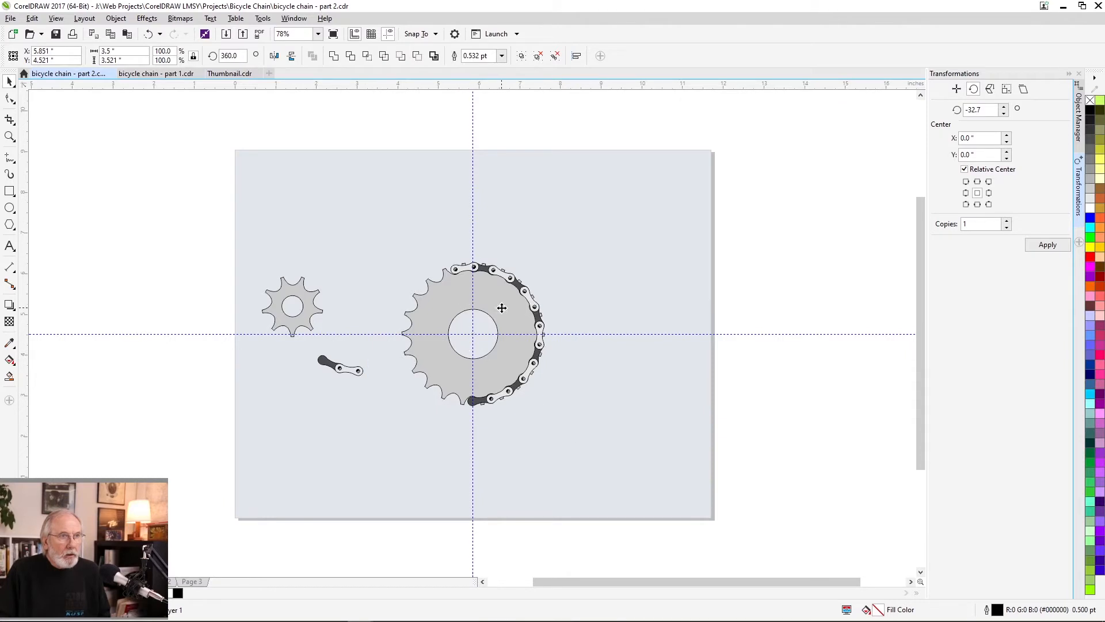
left_click_drag(502, 308, 655, 220)
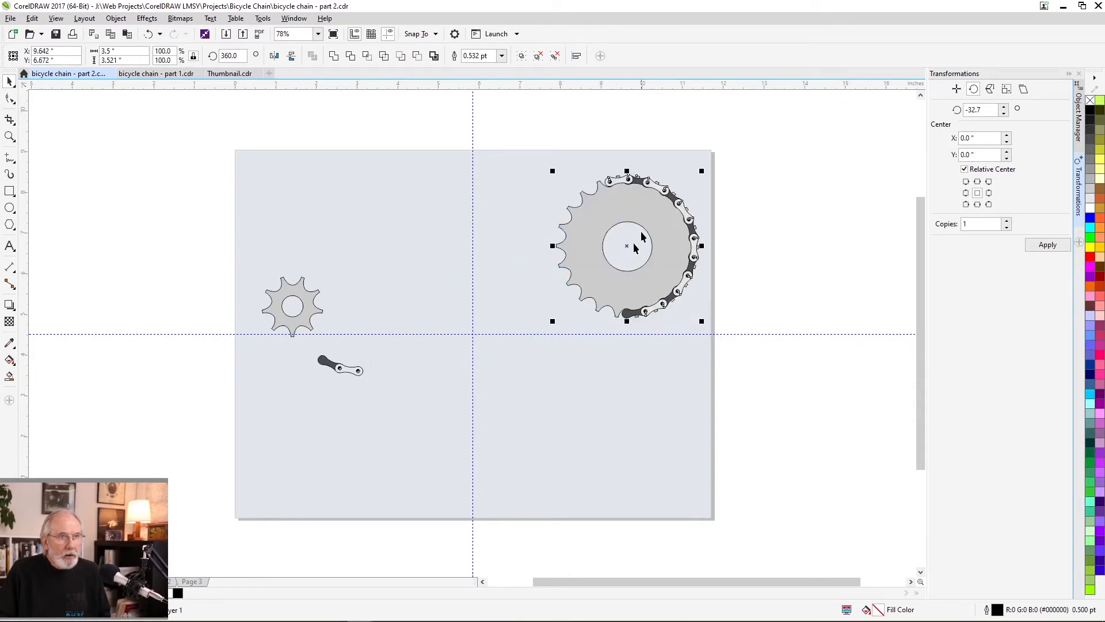
Step: Center the small sprocket on the page and place the spare link group over its lowest teeth
left_click(296, 293)
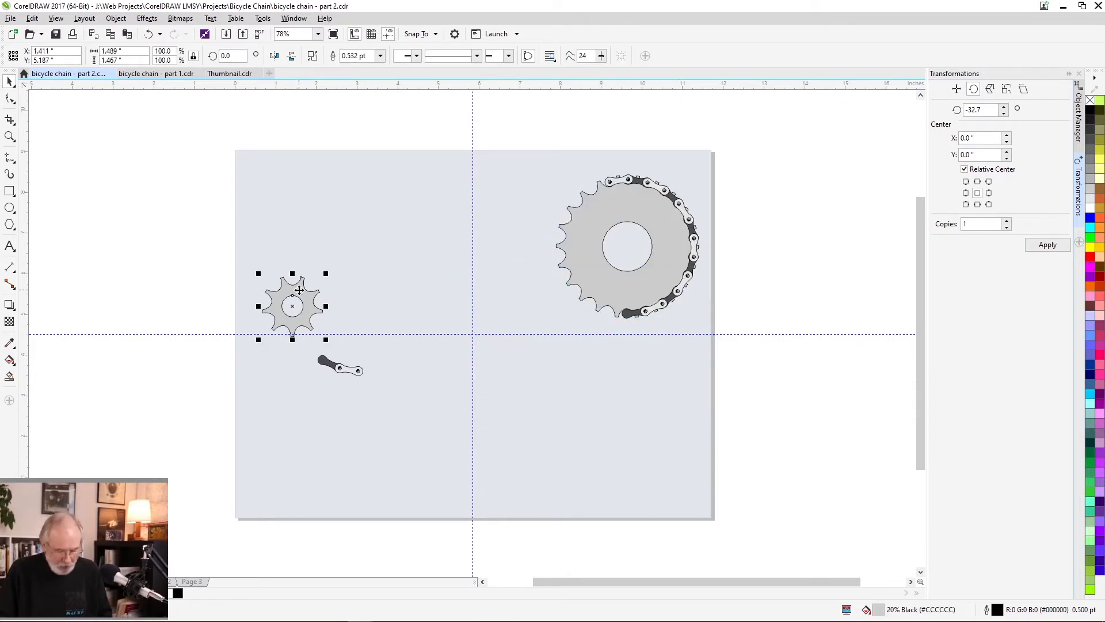
key("p")
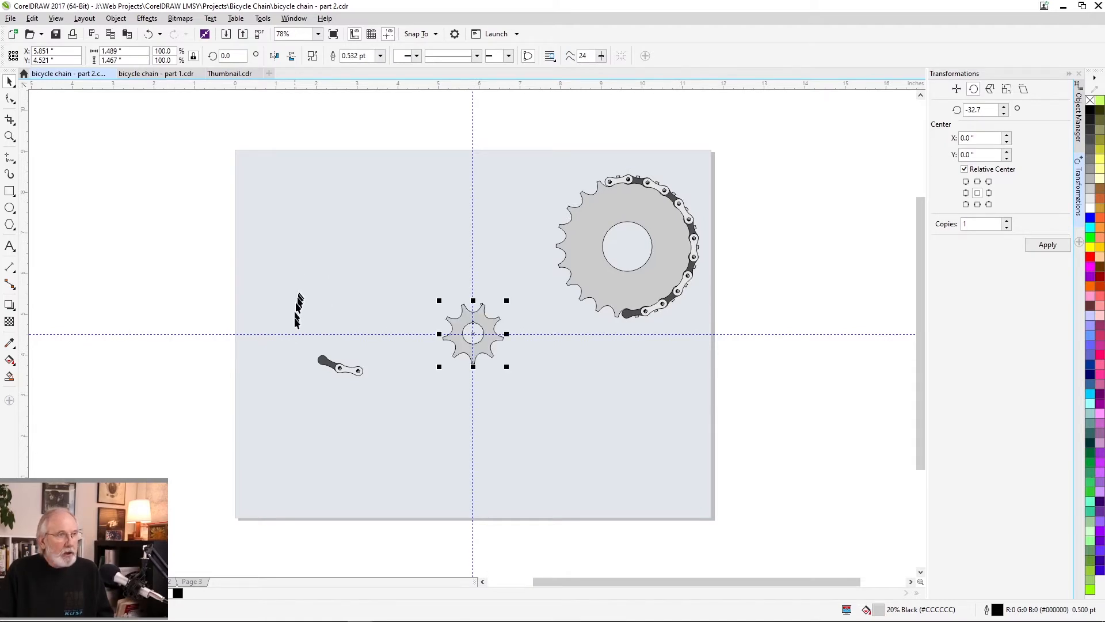
left_click(323, 362)
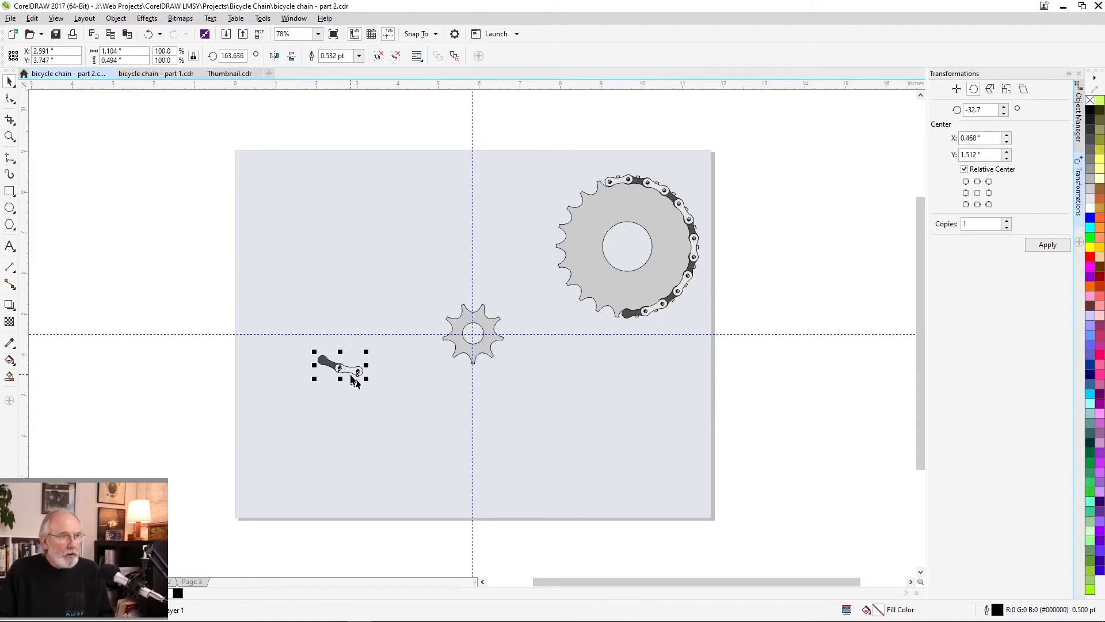
left_click_drag(344, 369, 472, 363)
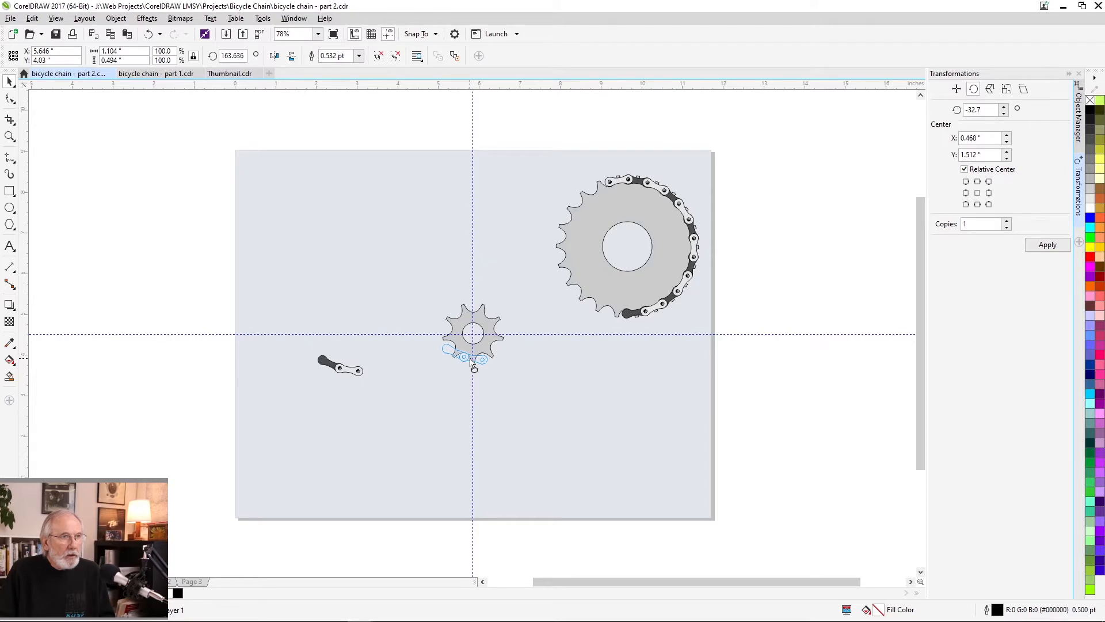
left_click_drag(470, 360, 471, 358)
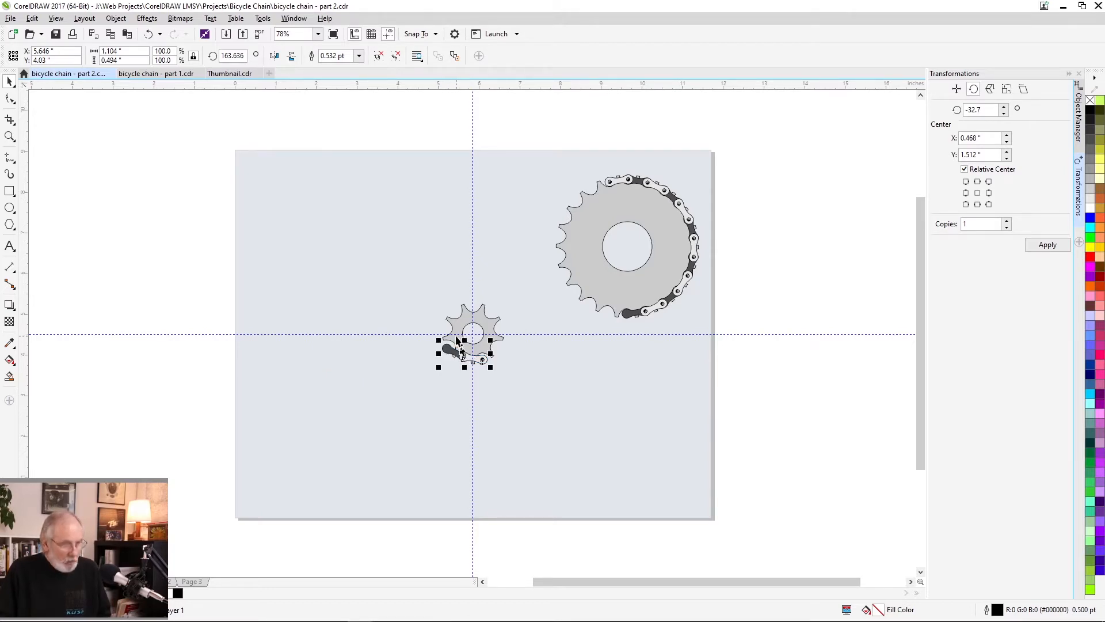
Step: Ungroup the link group on the small sprocket into separate plates and pins
key("z")
left_click_drag(433, 321, 522, 382)
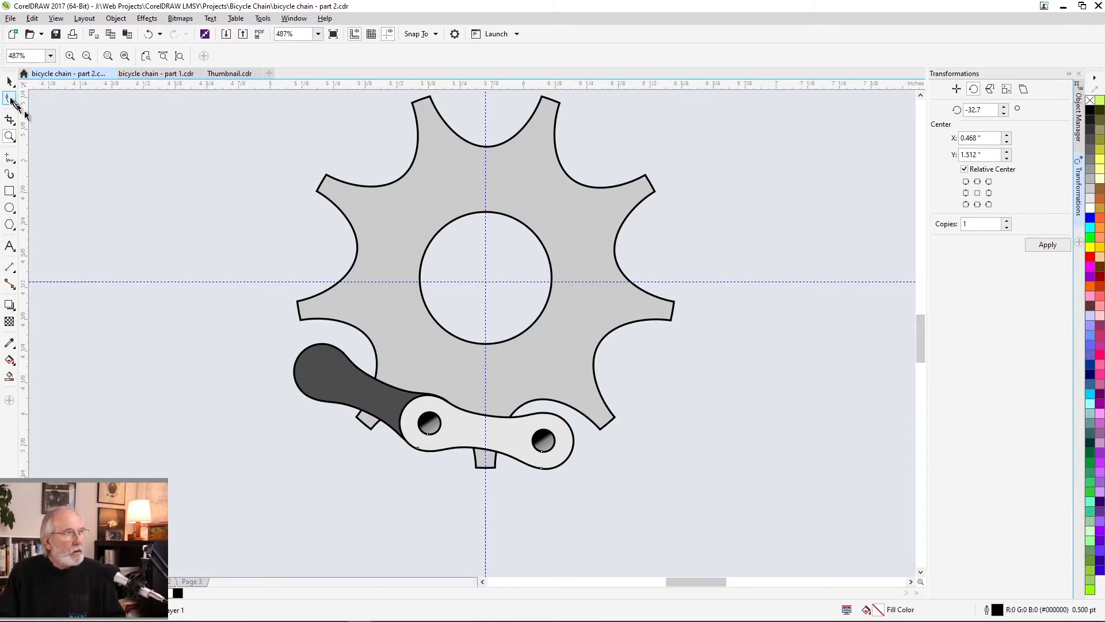
left_click(10, 83)
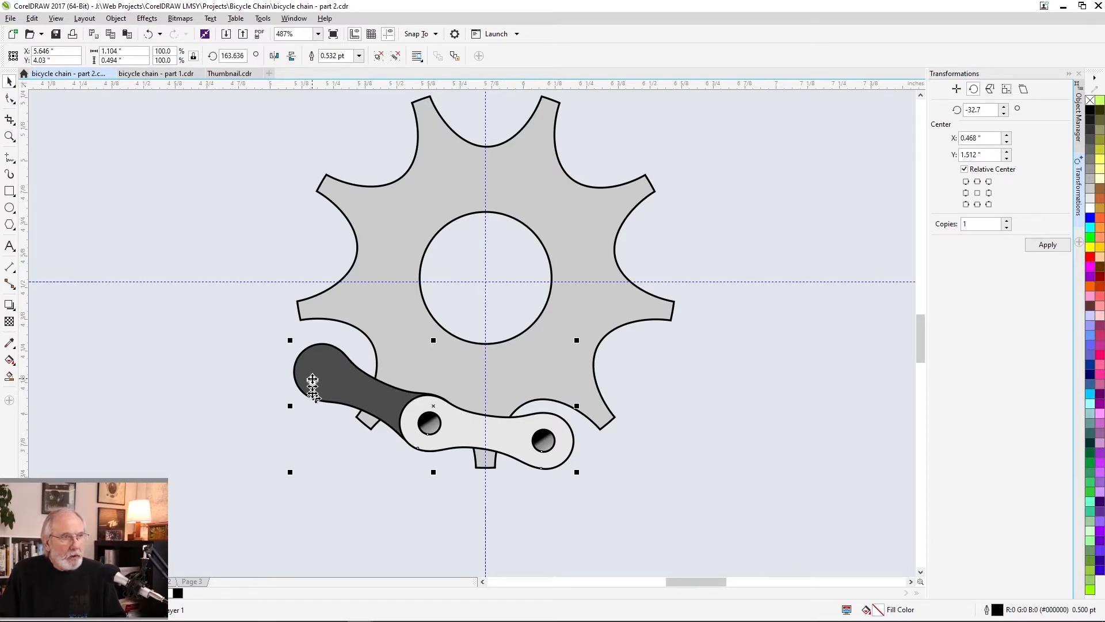
left_click(267, 395)
left_click(312, 389)
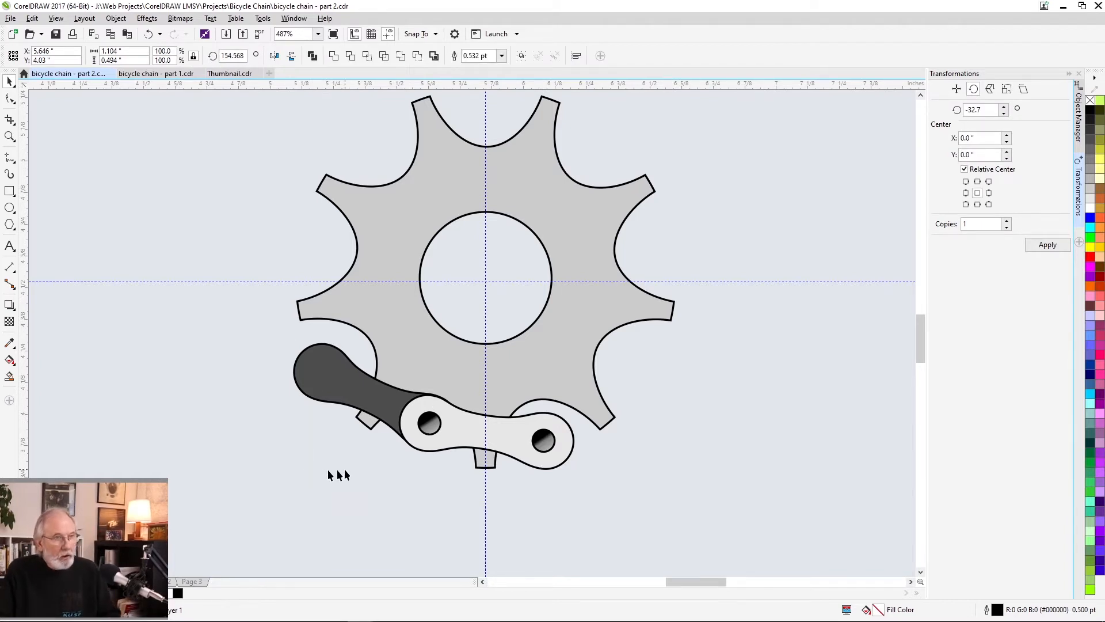
left_click(368, 469)
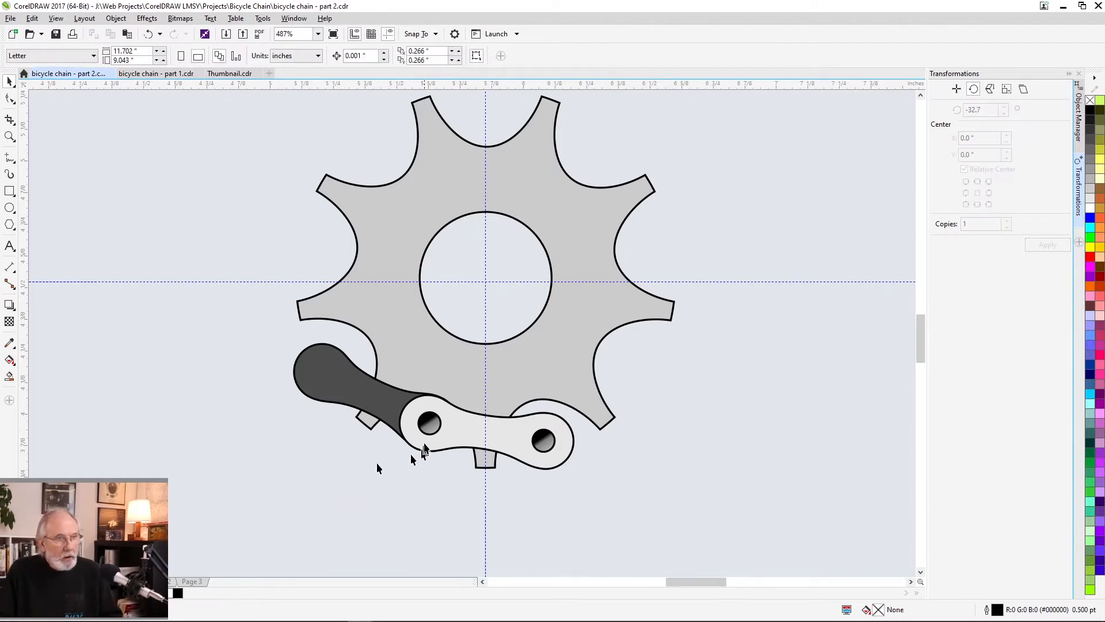
Step: Move the dark plate away from the light link, clear of the small sprocket, and select the light plate
left_click(519, 426)
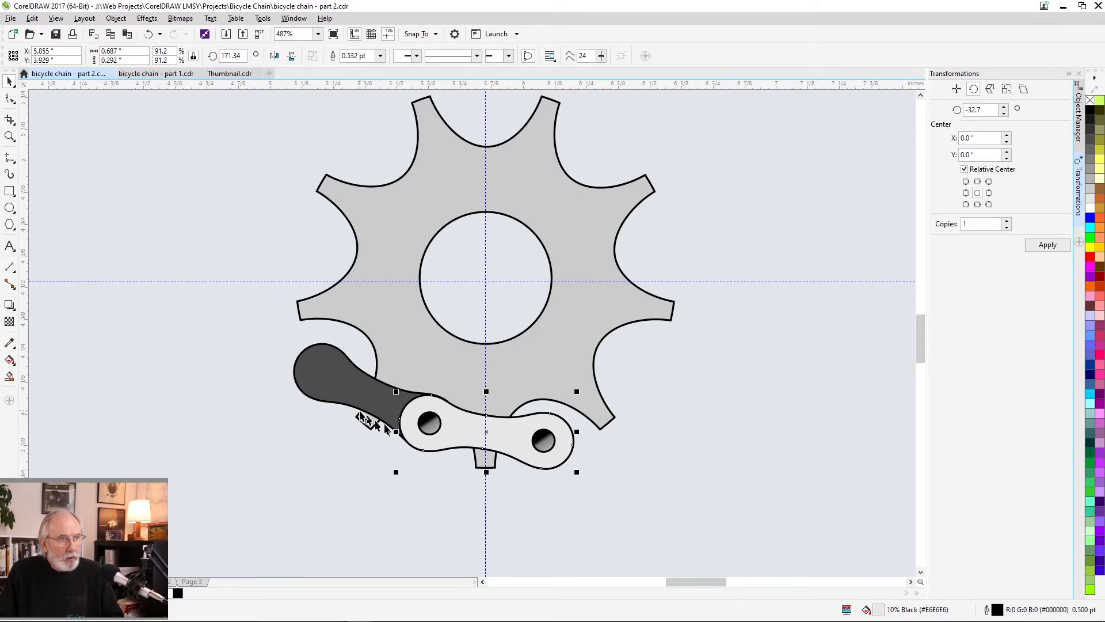
left_click_drag(353, 403, 214, 412)
left_click(387, 496)
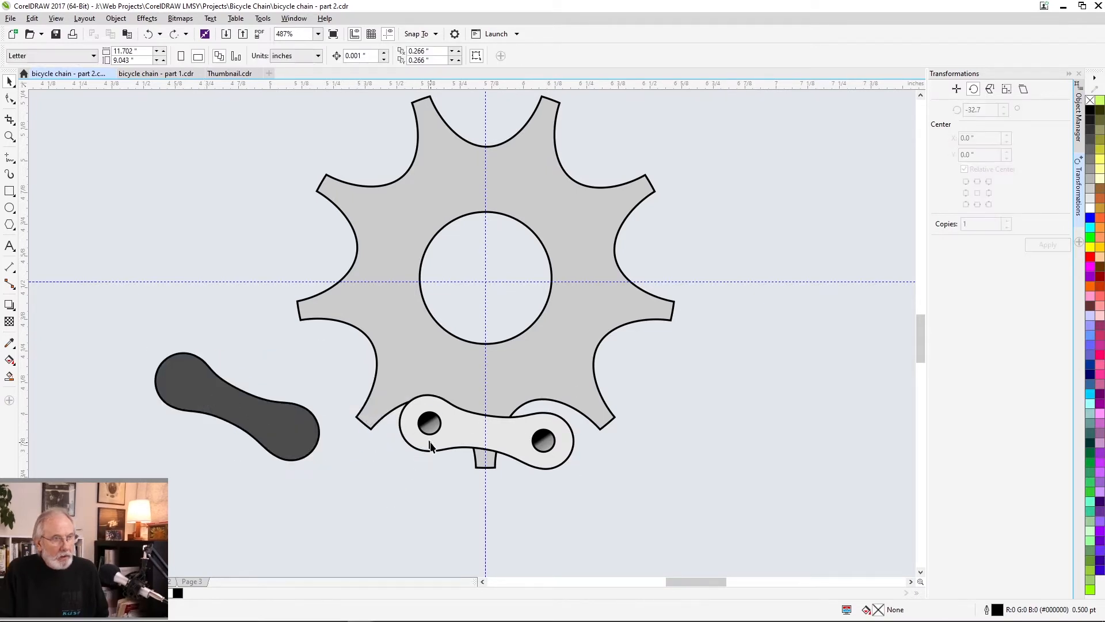
left_click(430, 444)
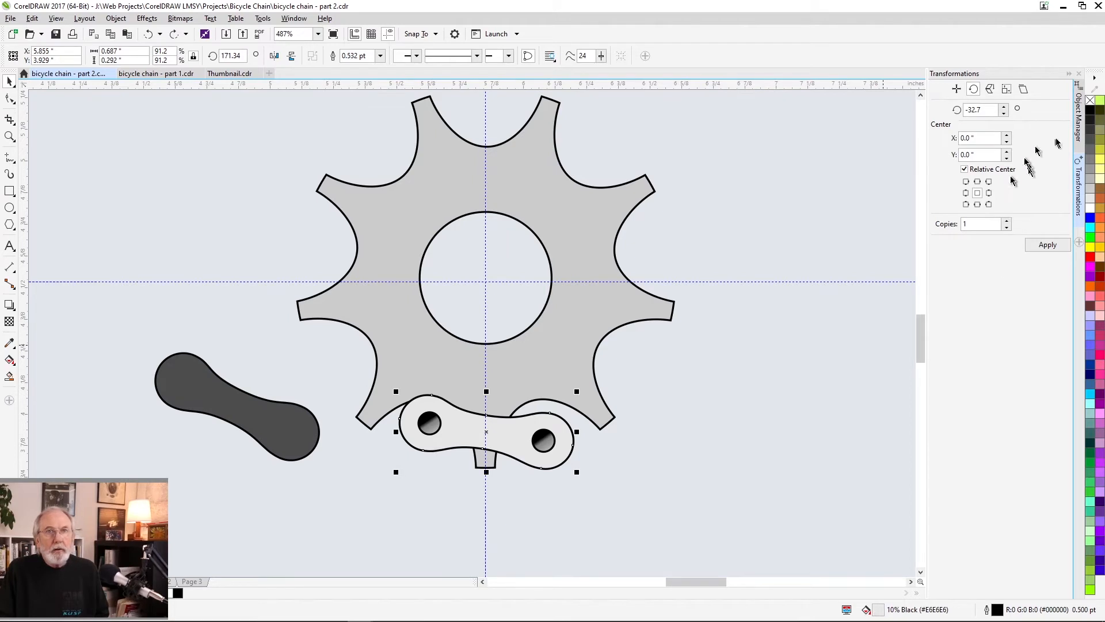
Step: Group the light plate on the small sprocket with its two pins
left_click(1081, 114)
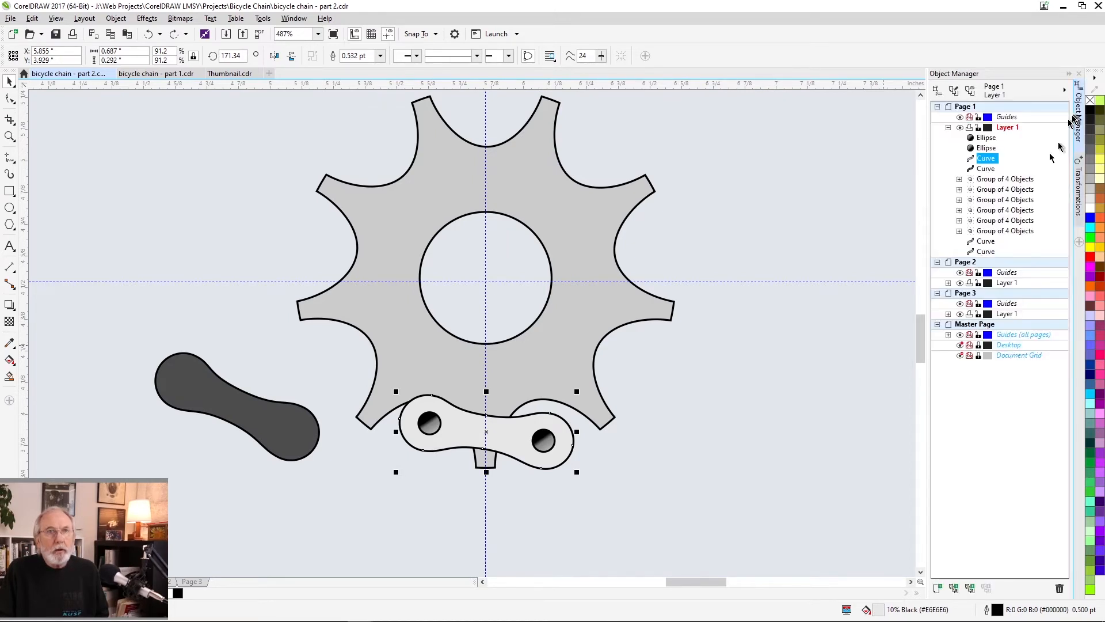
left_click_drag(376, 497, 597, 378)
key("ctrl+g")
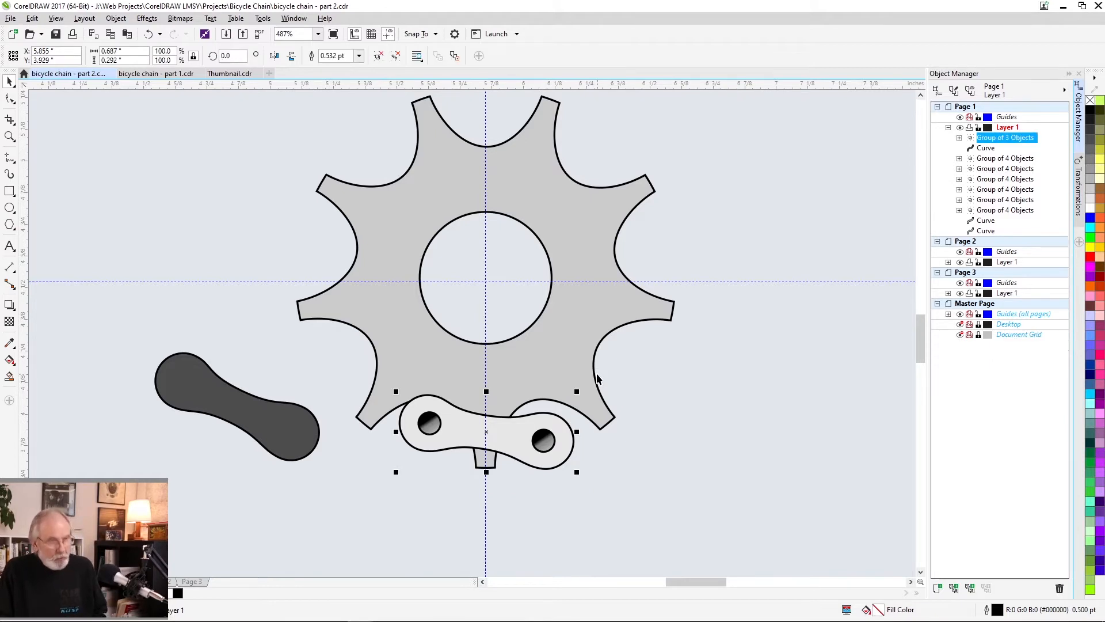
Step: Seat the light link against the sprocket's lowest valleys and rotate it about 8.1° around its right pin until it is level
left_click_drag(464, 432, 460, 421)
left_click(458, 422)
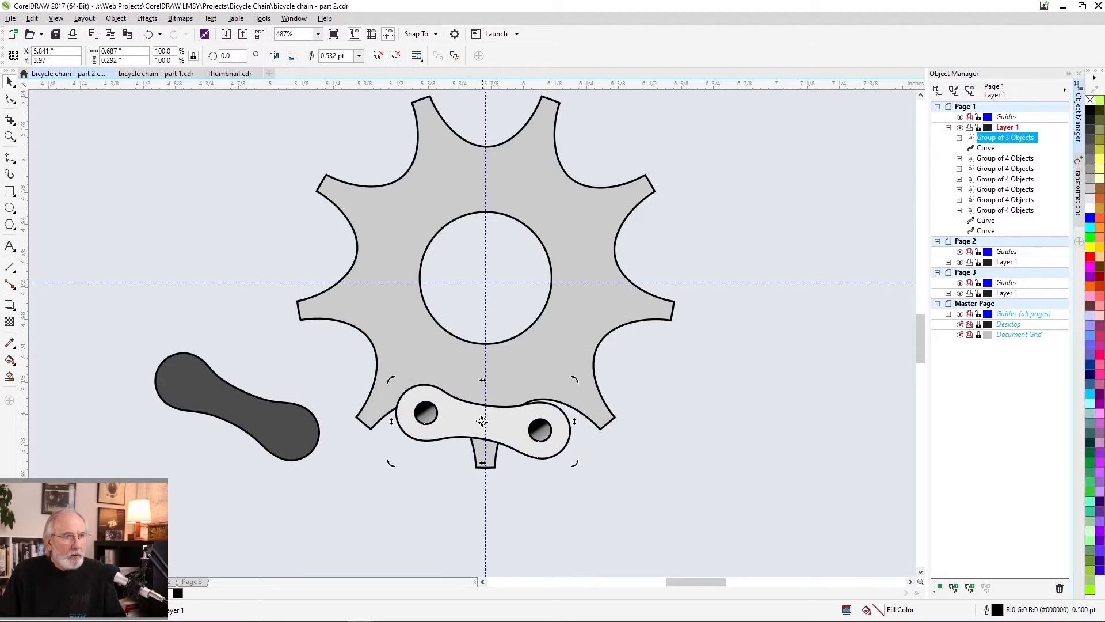
left_click_drag(482, 422, 527, 431)
left_click_drag(388, 463, 389, 473)
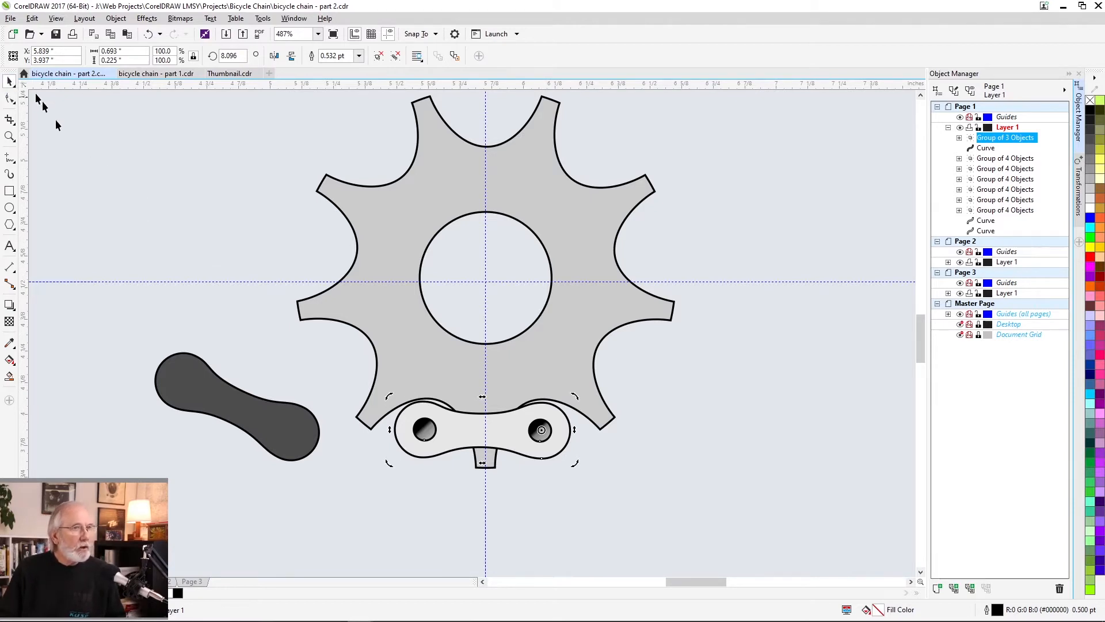
Step: Nudge the small sprocket left in small increments until it is centered on the light link, at X 5.839"
left_click(375, 233)
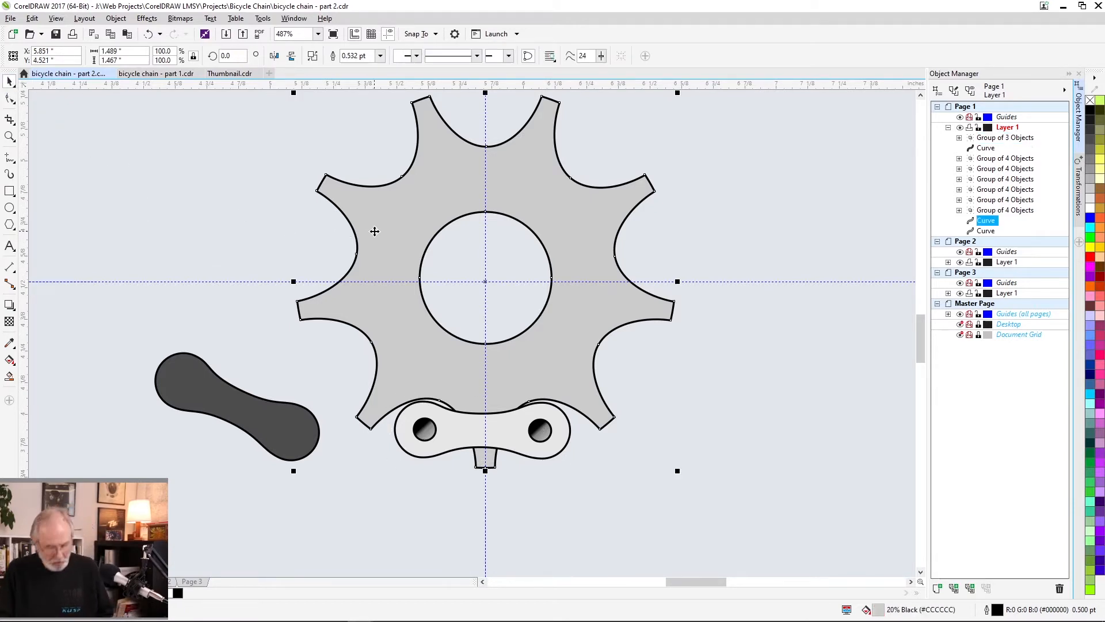
key("Left")
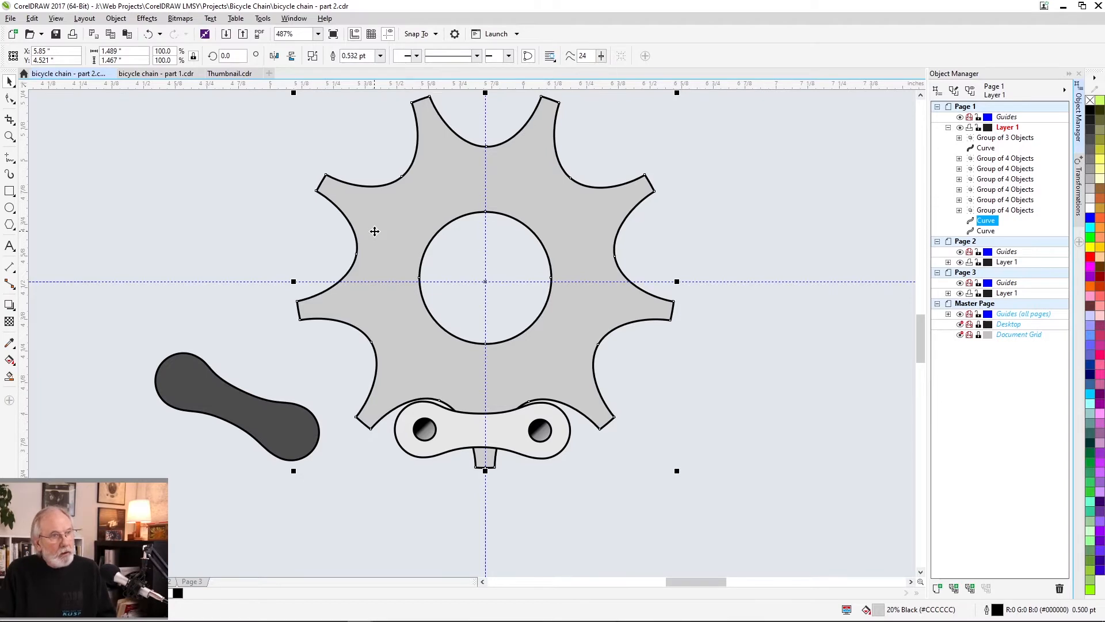
key("Left")
key("Left")
key("Left")
key("Left")
key("Left")
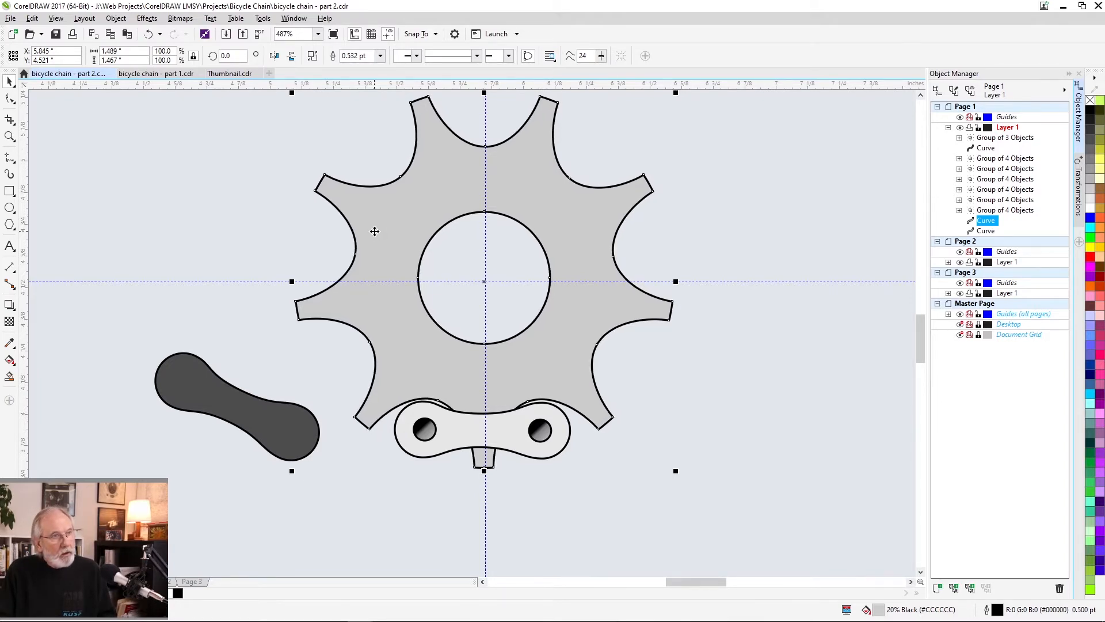
key("Left")
key("Left")
key("Left")
left_click(377, 296)
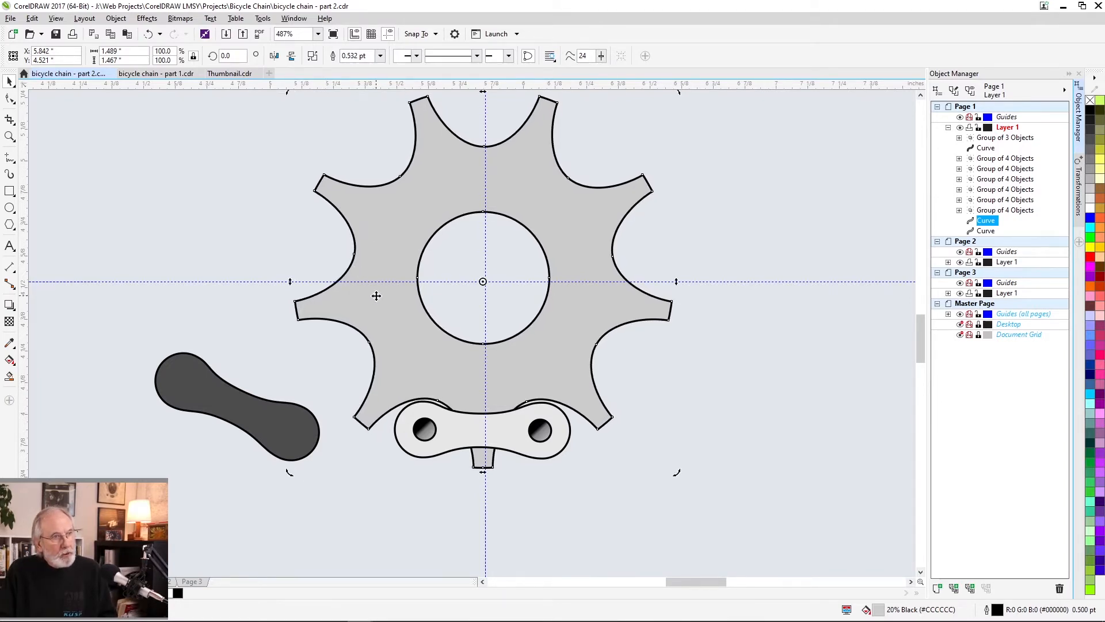
key("Left")
key("Left")
key("Left")
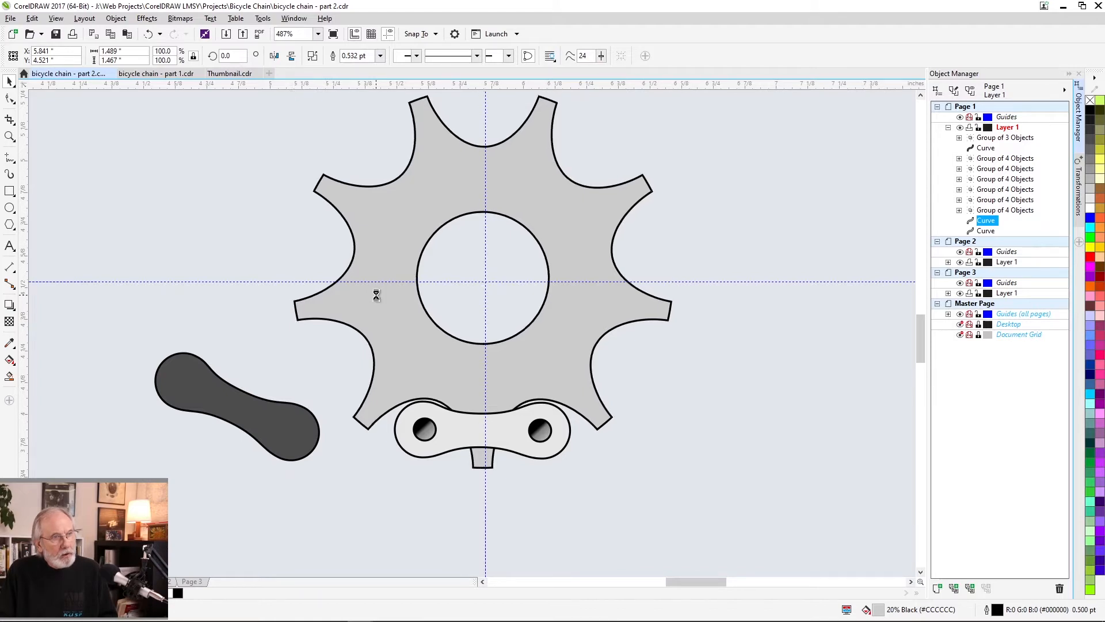
Step: Move the dark plate so its lower end sits behind the light link's left pin, at about X 5.406", Y 4.036"
left_click(224, 401)
left_click_drag(222, 400, 356, 400)
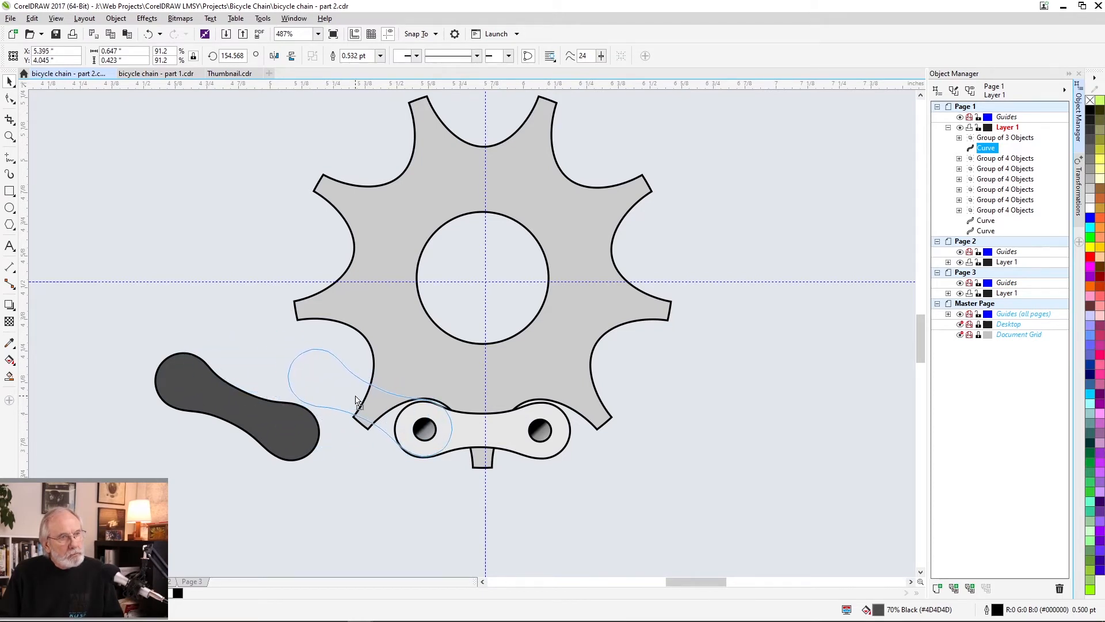
left_click_drag(356, 400, 356, 399)
left_click(355, 398)
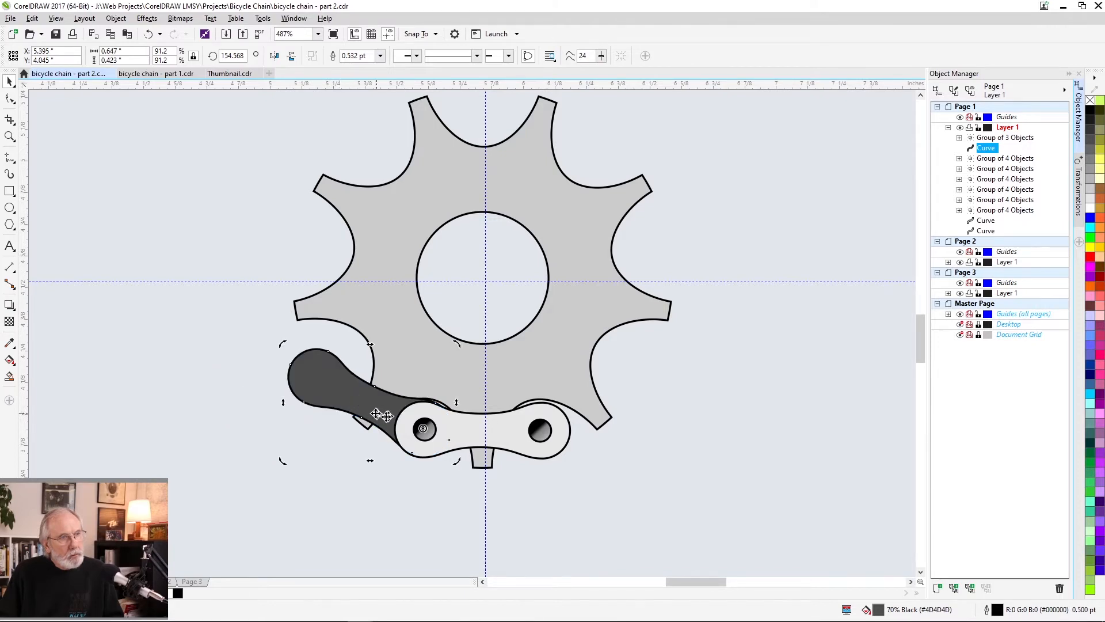
left_click_drag(321, 387, 325, 389)
left_click(324, 389)
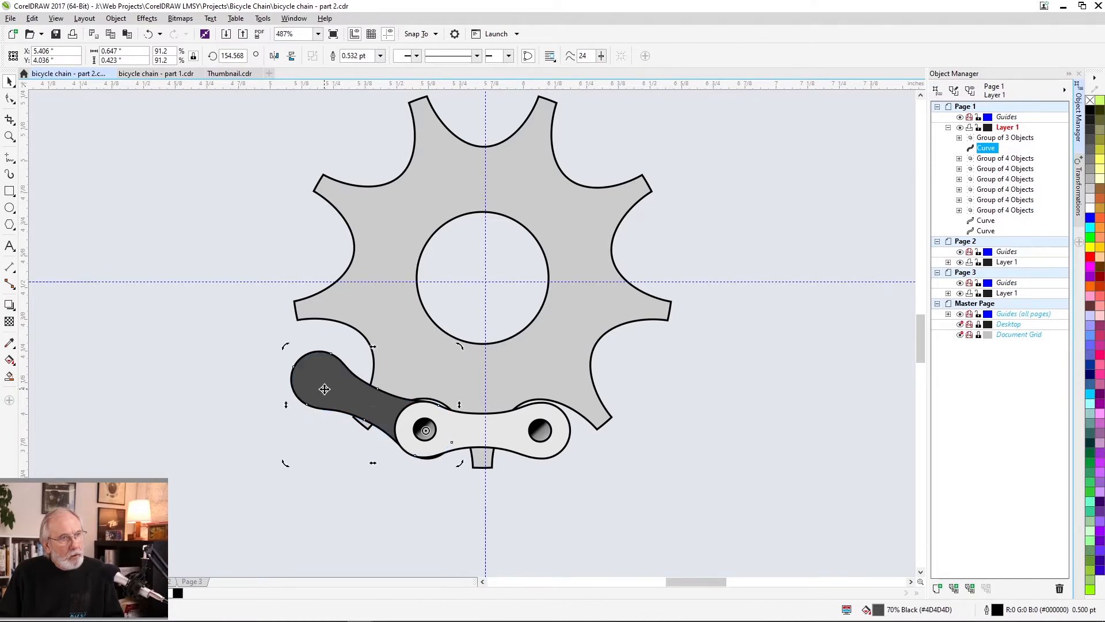
left_click(324, 389)
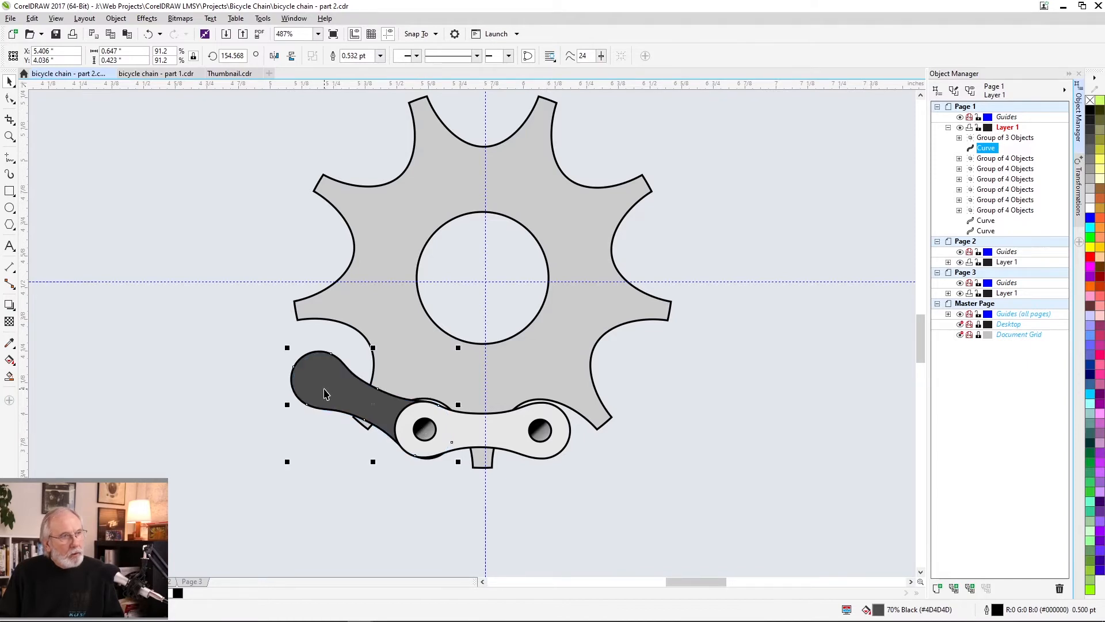
Step: Rotate the dark plate around the light link's left pin to about 139° so it reaches the sprocket's lower-left valley
left_click(324, 389)
left_click_drag(286, 348, 329, 330)
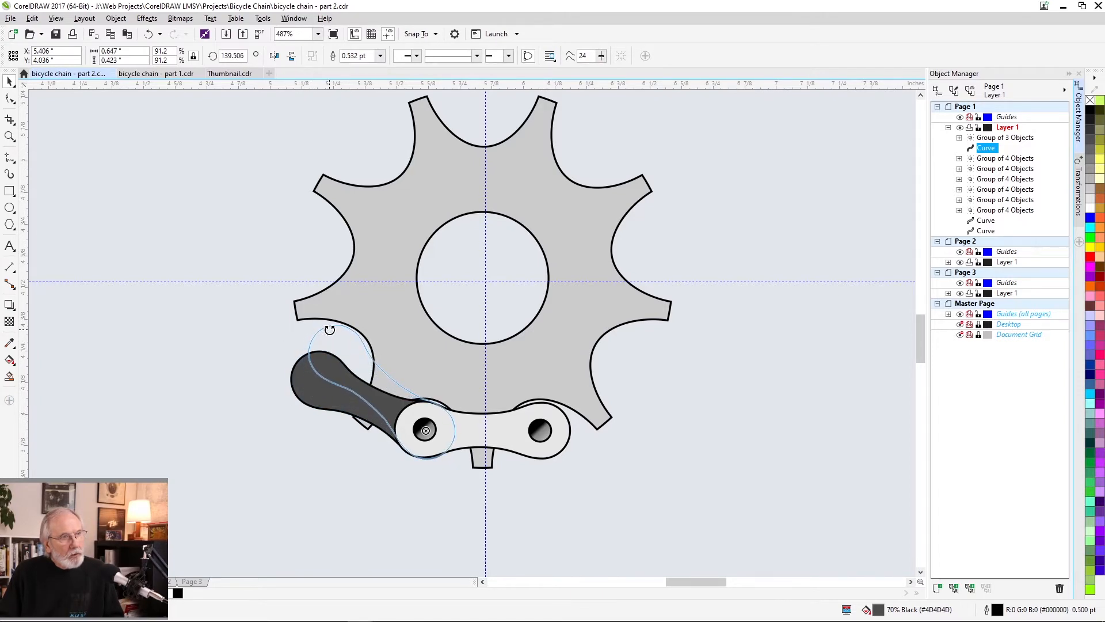
left_click_drag(330, 330, 329, 325)
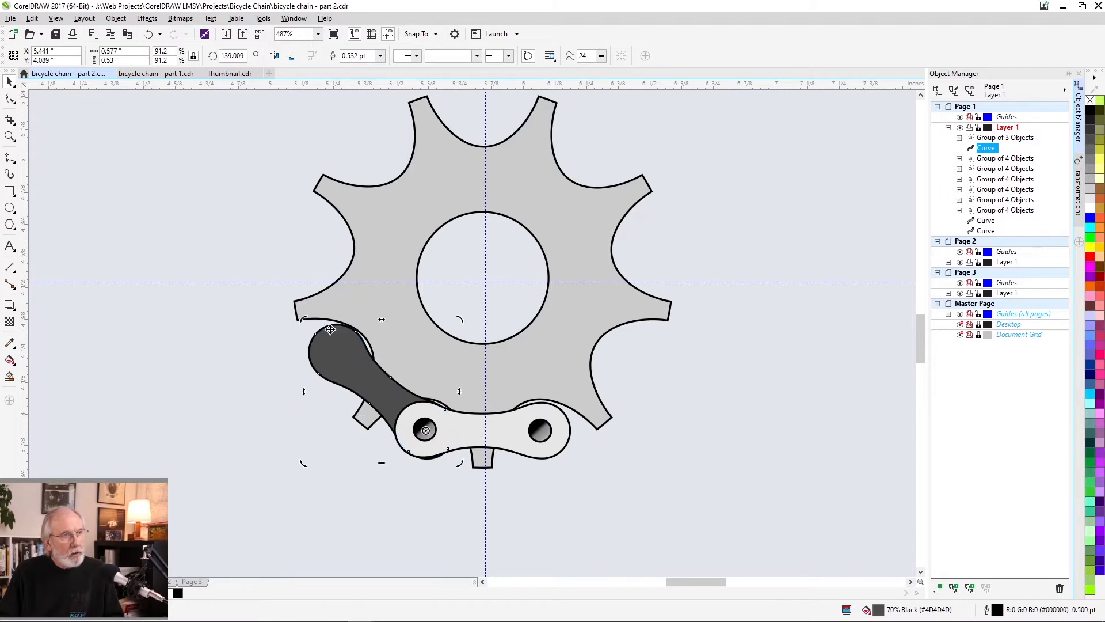
Step: Enlarge the small sprocket proportionally to about 101.2%, roughly 1.506" by 1.484"
left_click(405, 292)
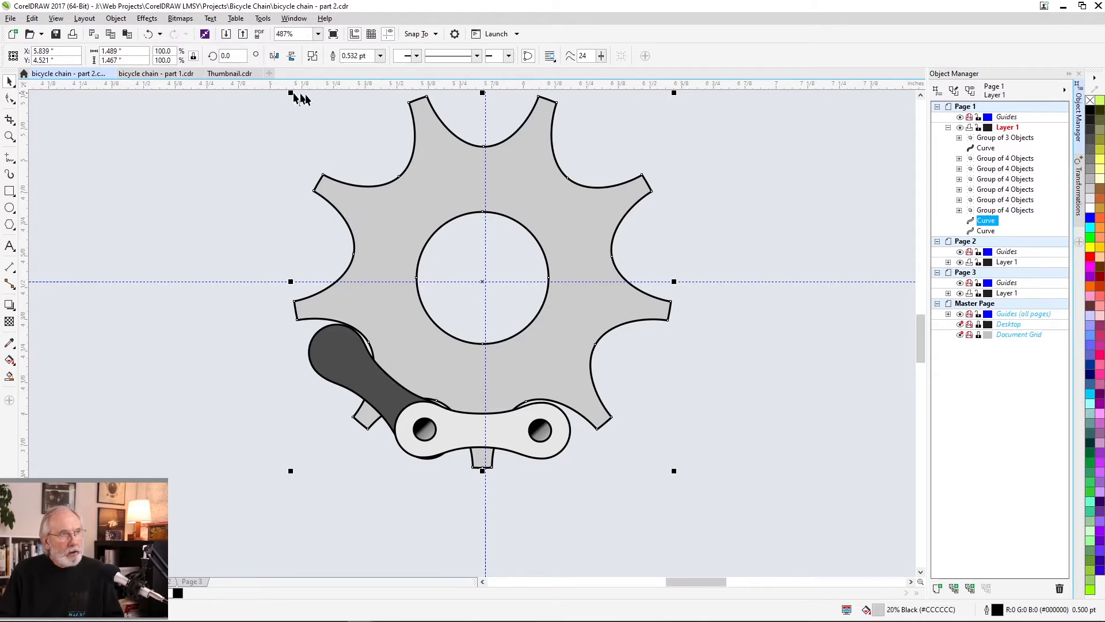
scroll(250, 93, "up", 3)
left_click(248, 118)
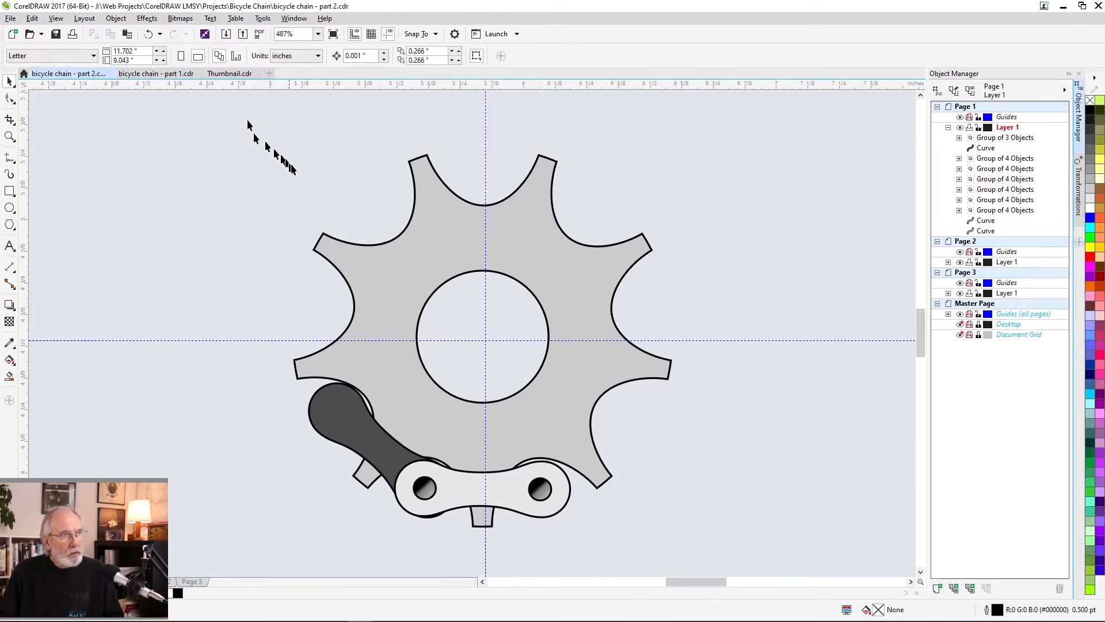
left_click(377, 252)
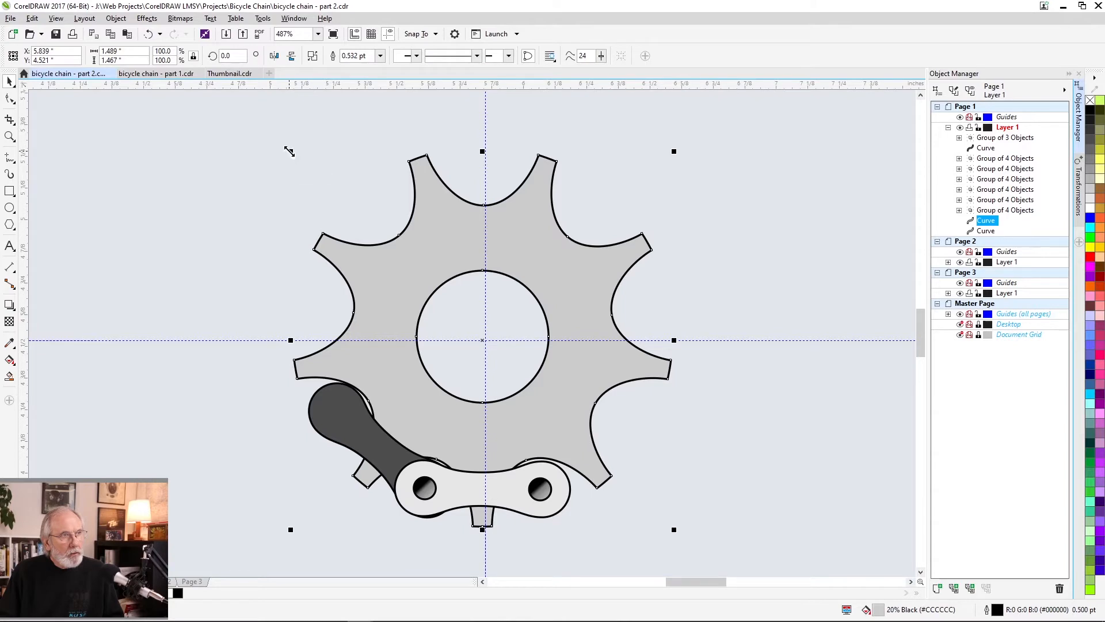
left_click_drag(289, 150, 286, 145)
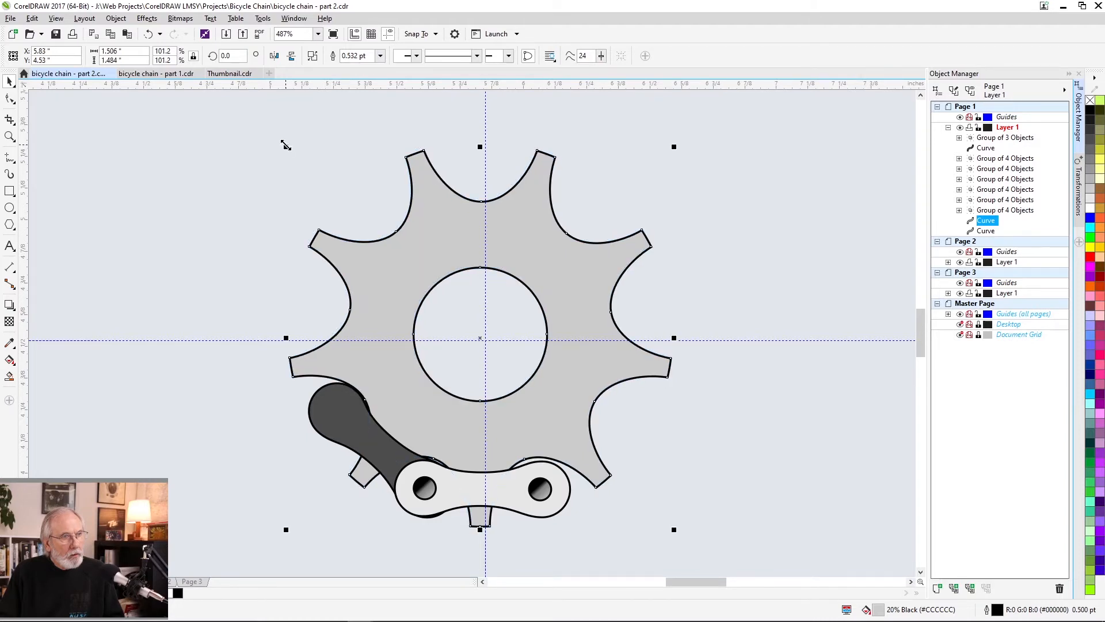
Step: Rotate the dark plate slightly outward around the left pin and group it with the light link
left_click(326, 406)
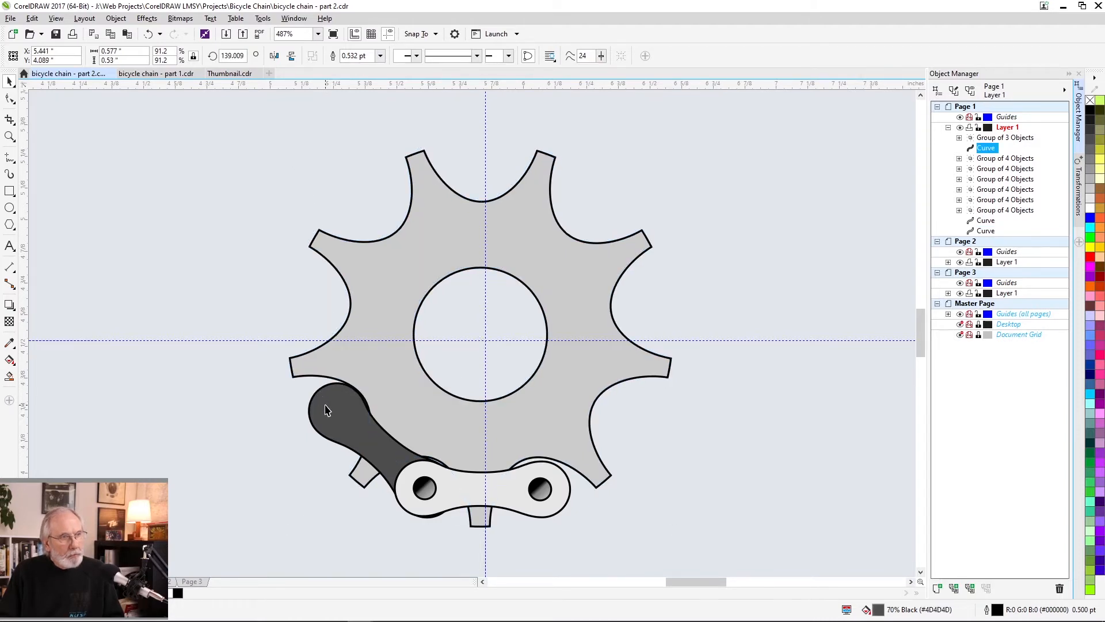
left_click(326, 406)
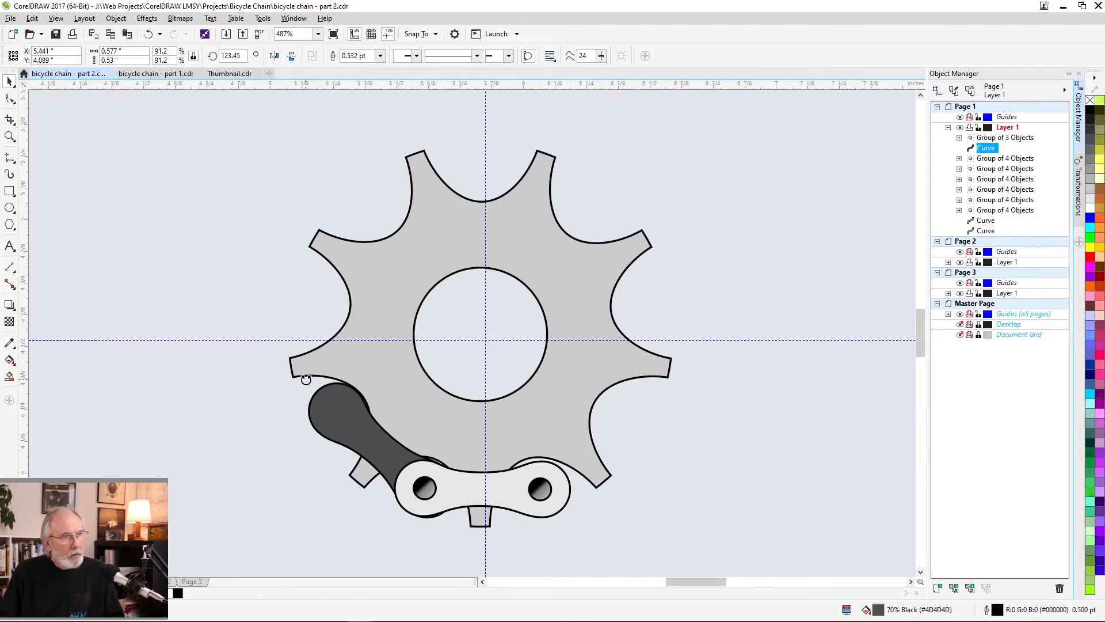
left_click_drag(306, 379, 304, 381)
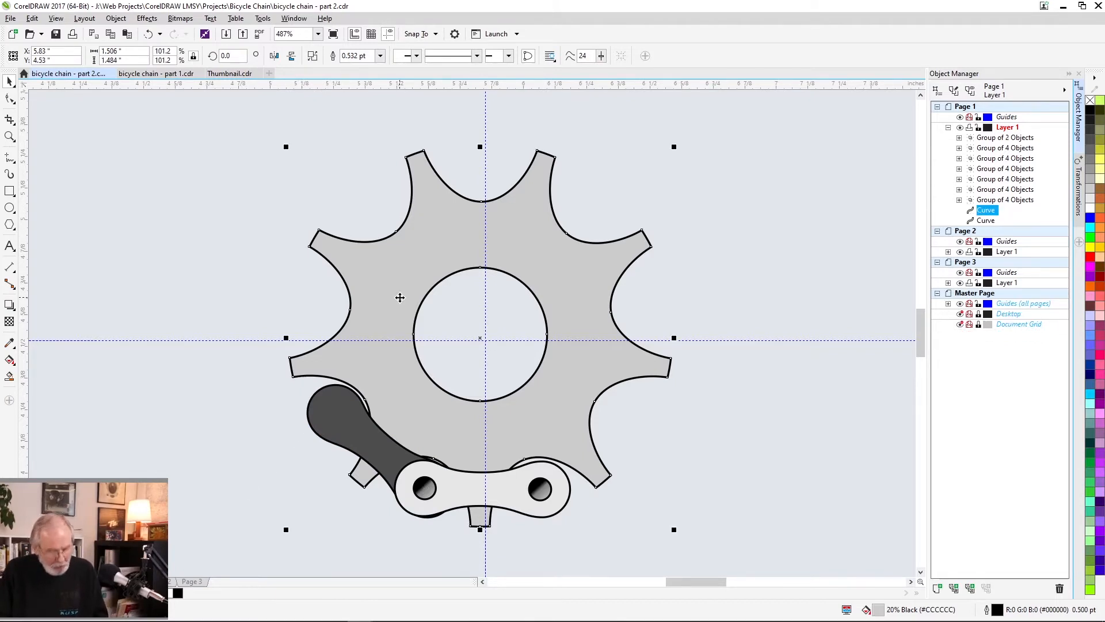
Step: Recenter the small sprocket at X 5.851", Y 4.521" and shift the two-link group to about X 5.684", Y 4.074" to fit its teeth
left_click_drag(399, 296, 404, 299)
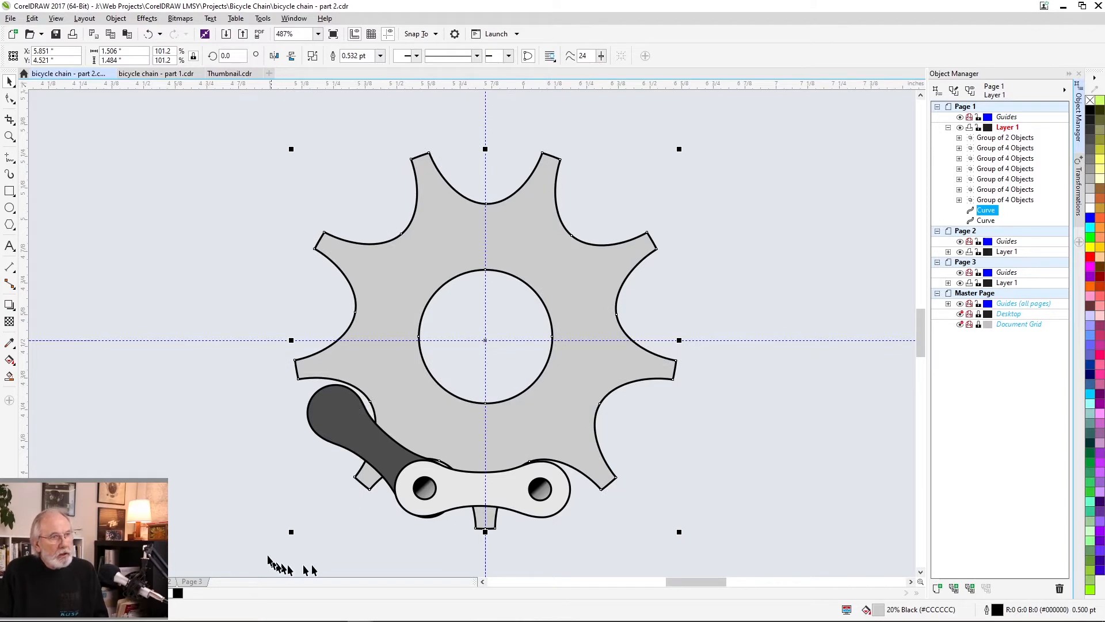
left_click(378, 465)
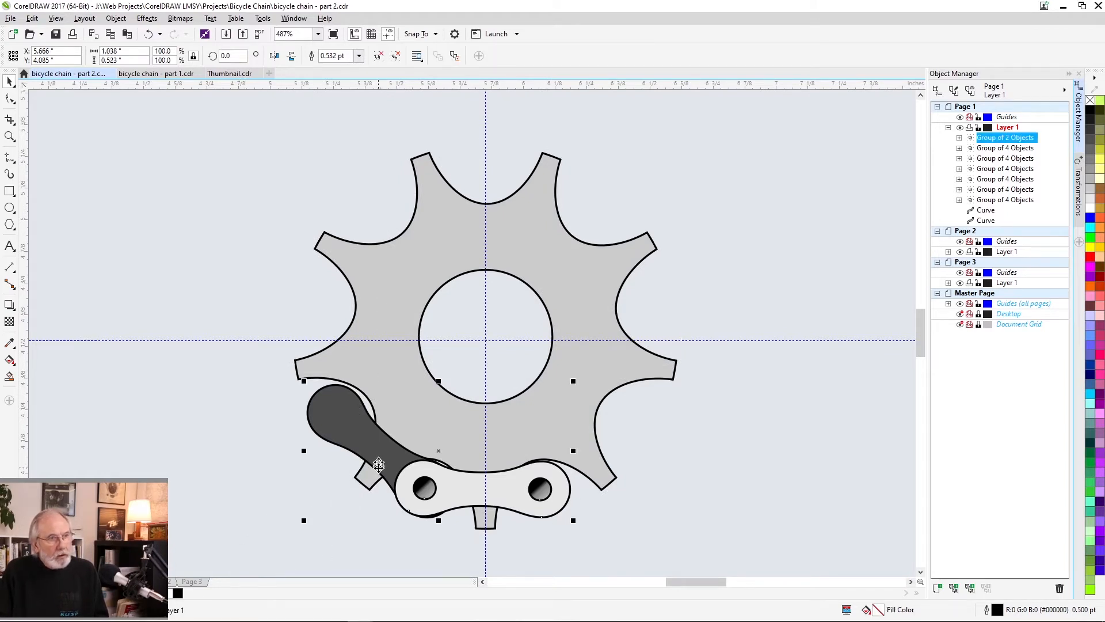
left_click_drag(378, 465, 380, 468)
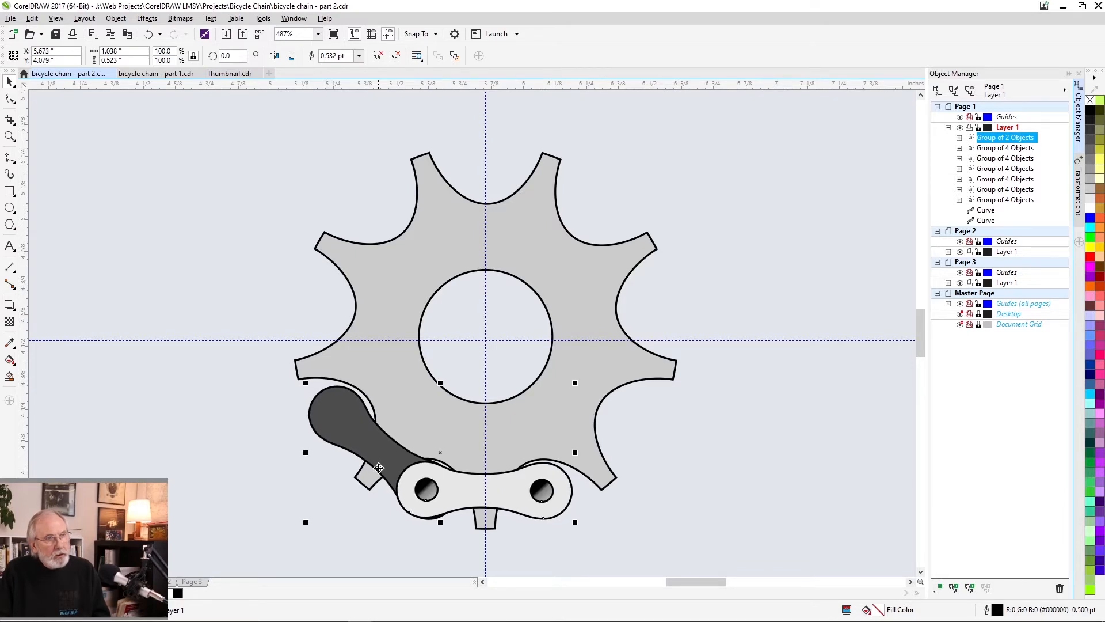
key("Right")
key("Right")
key("Right")
key("Right")
key("Right")
key("Down")
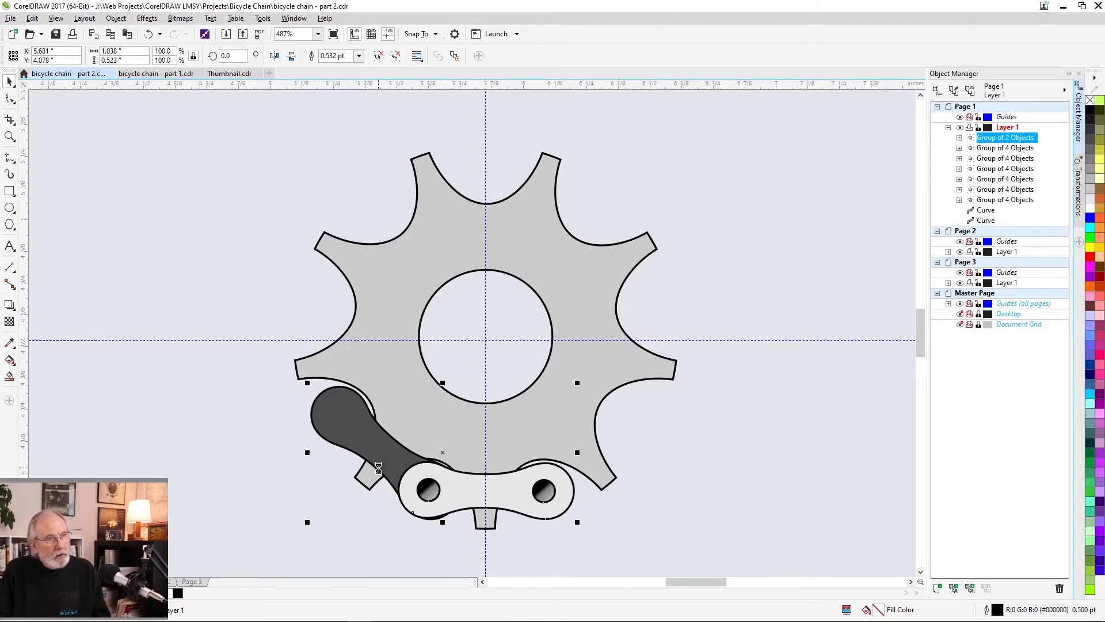
key("Down")
key("Down")
key("Right")
key("Right")
key("Down")
key("Down")
key("Right")
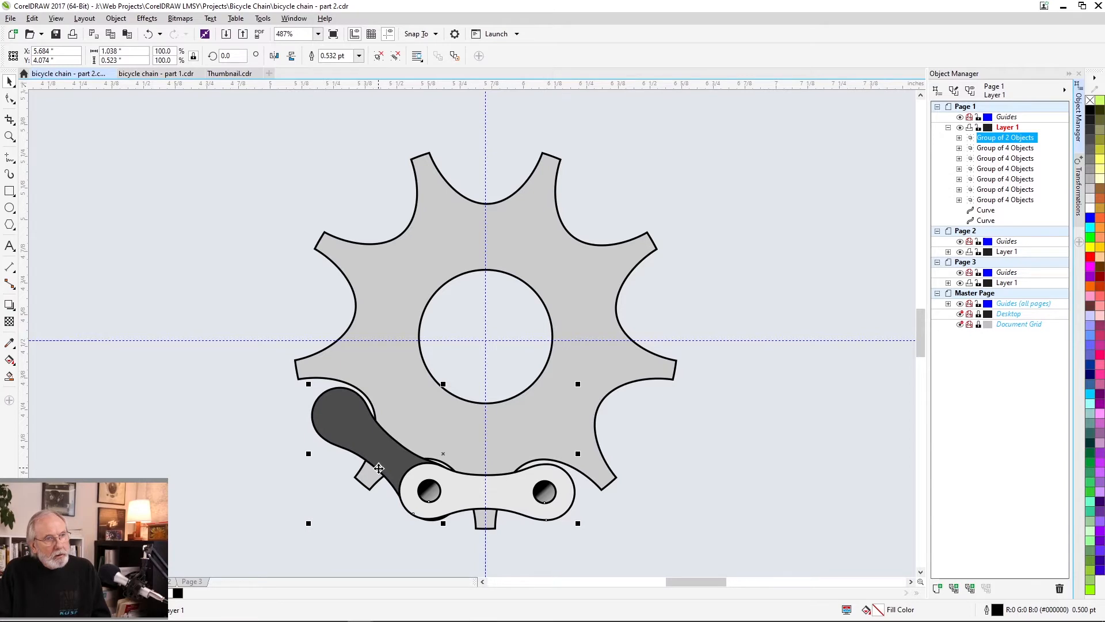
Step: Move the two-link group's rotation center to the center of the small sprocket
left_click(416, 469)
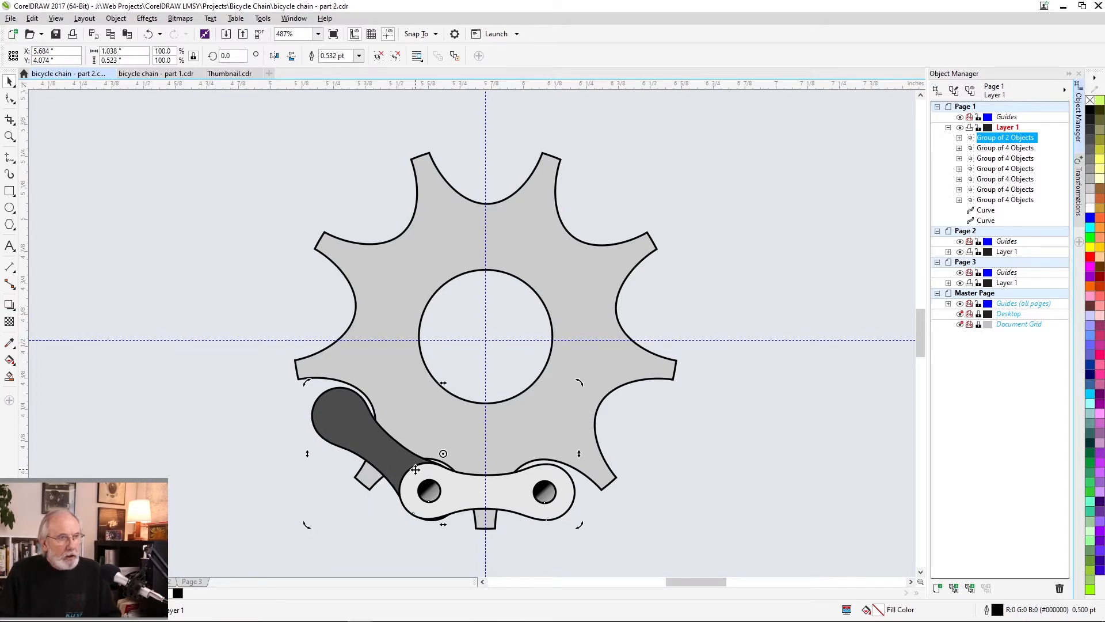
mouse_move(443, 453)
left_mouse_down()
mouse_move(451, 375)
mouse_move(482, 340)
left_mouse_up()
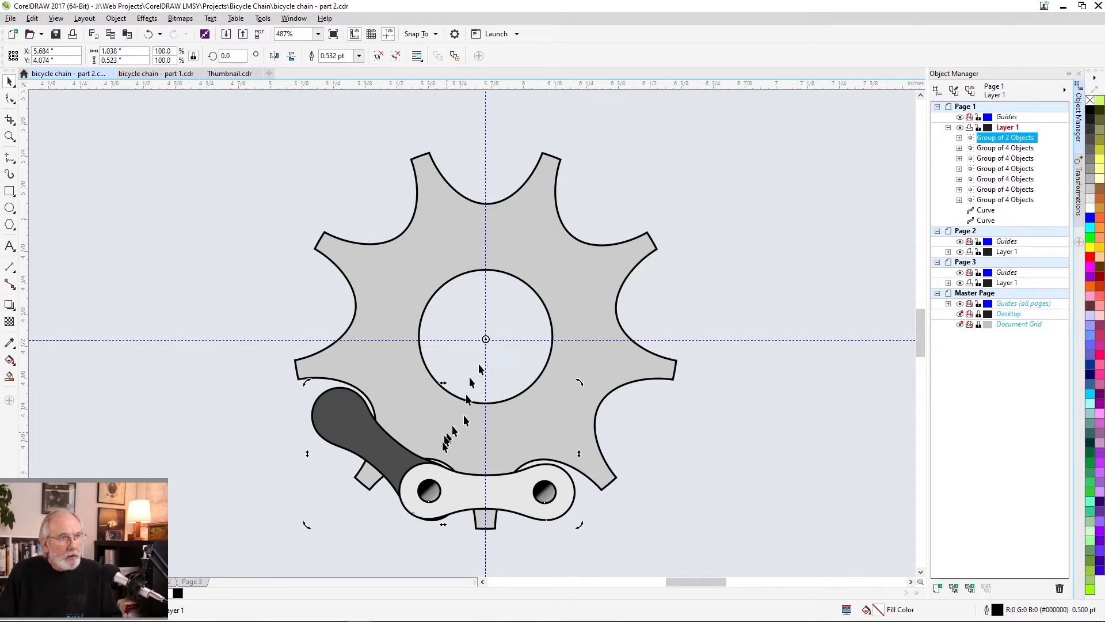
left_click(426, 416)
left_click(402, 459)
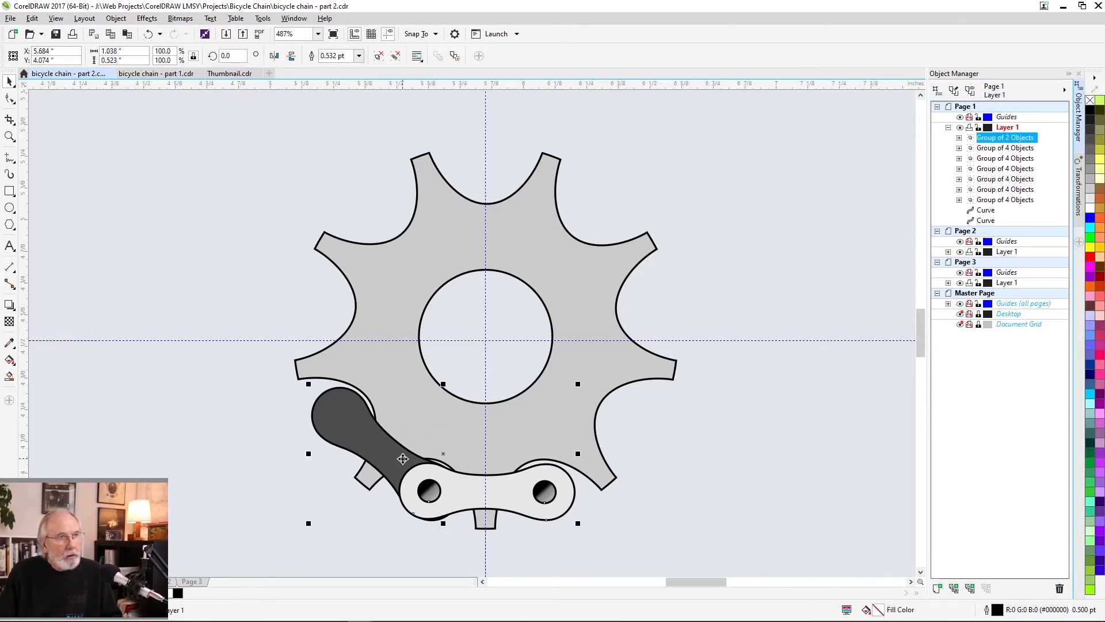
left_click(392, 466)
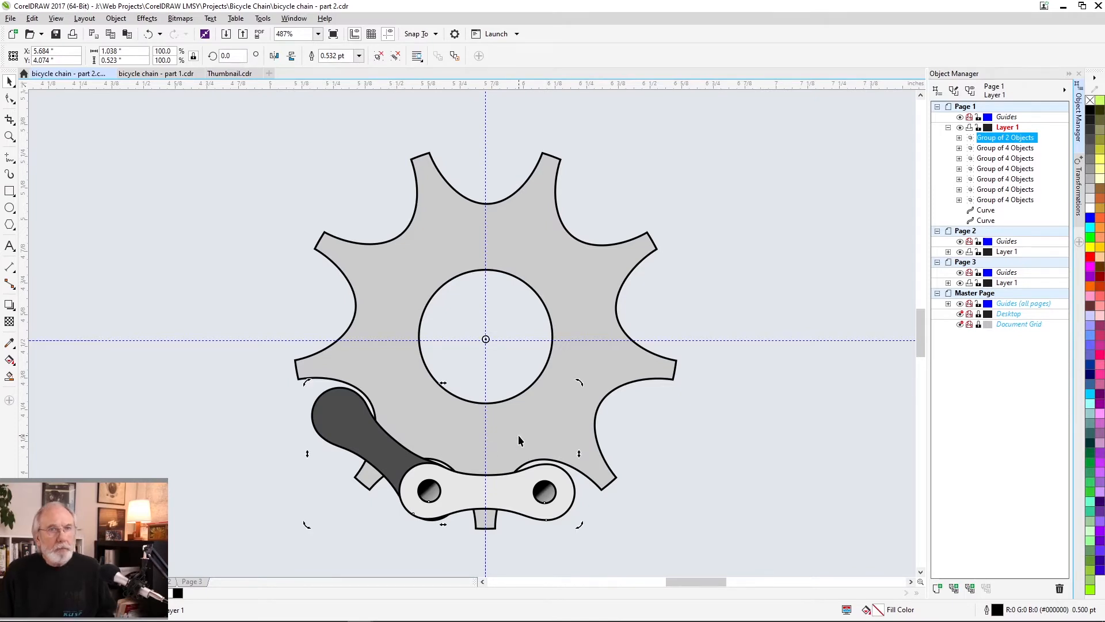
Step: Make one copy of the two-link group rotated -89.5° about the center of the small sprocket
left_click(1078, 180)
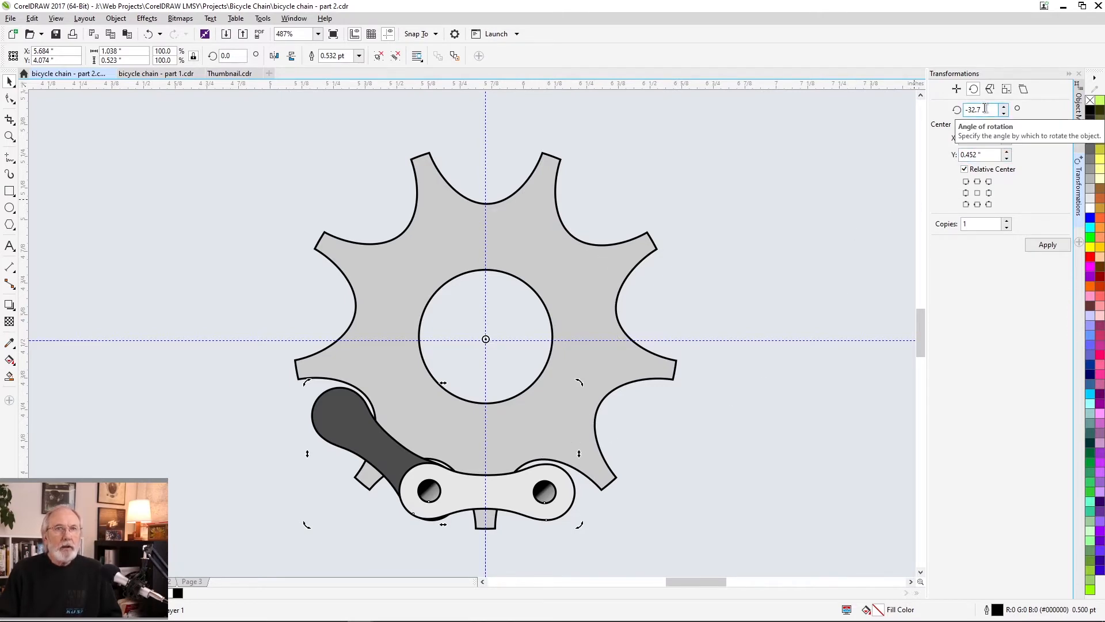
left_click_drag(985, 108, 947, 108)
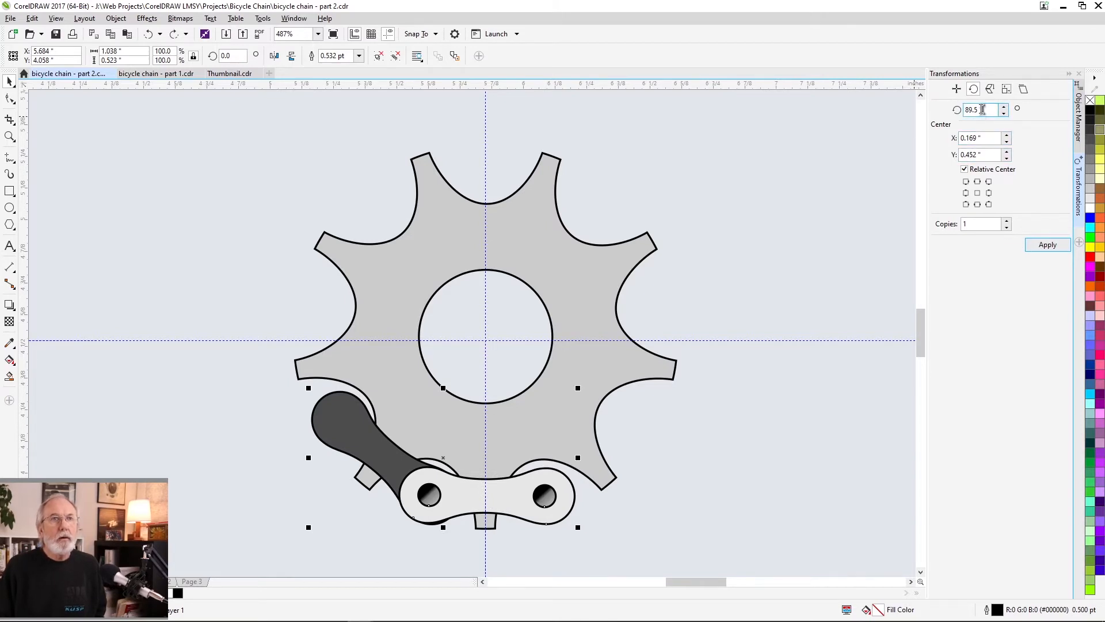
left_click_drag(982, 109, 942, 110)
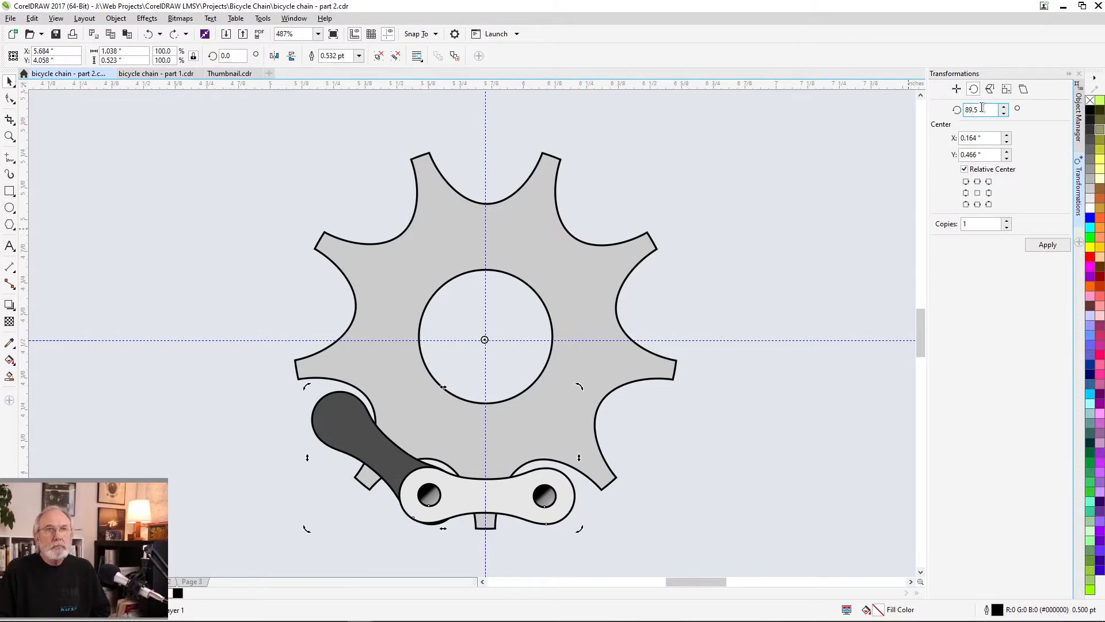
left_click_drag(981, 109, 950, 108)
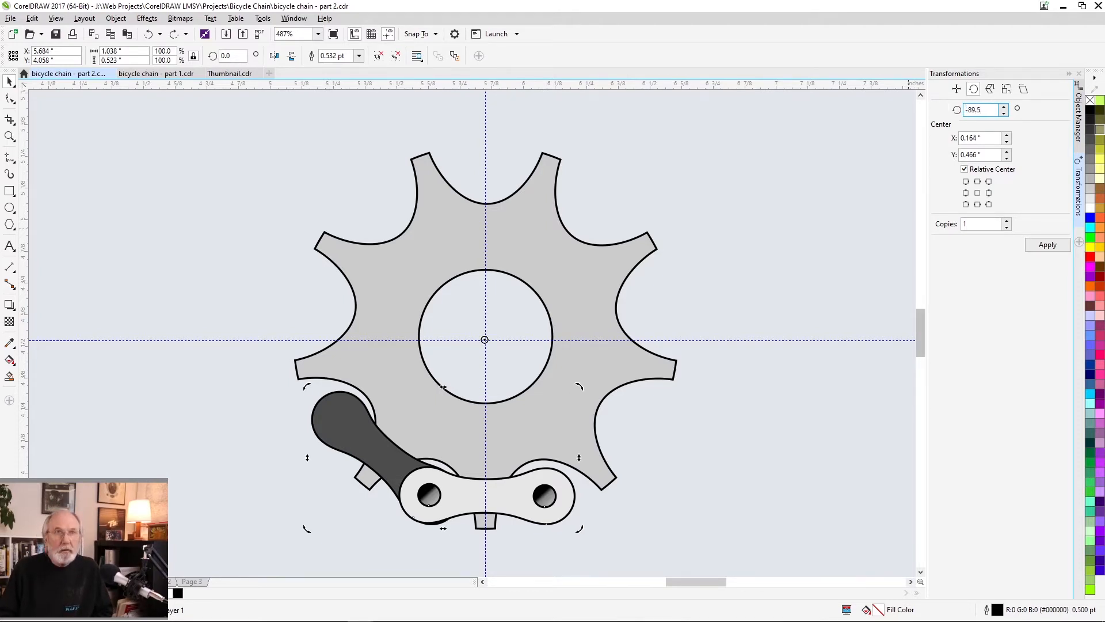
key("Return")
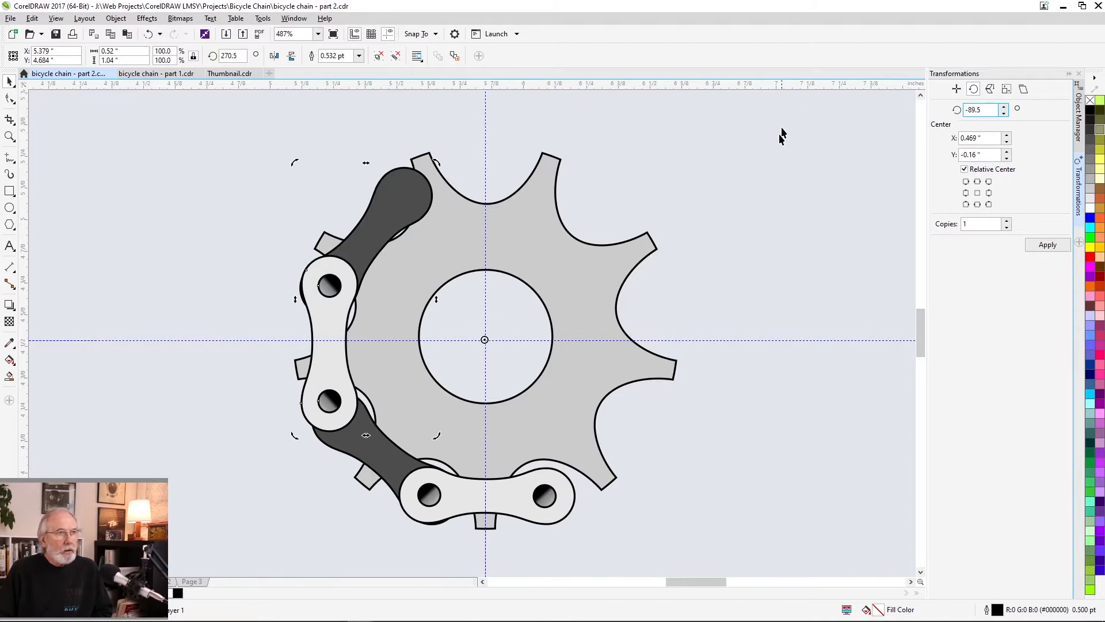
Step: Fit the copied links to the teeth at about 277.3°, then add another copy rotated -89.5° and adjust it to about 193.9°
left_click_drag(296, 162, 289, 195)
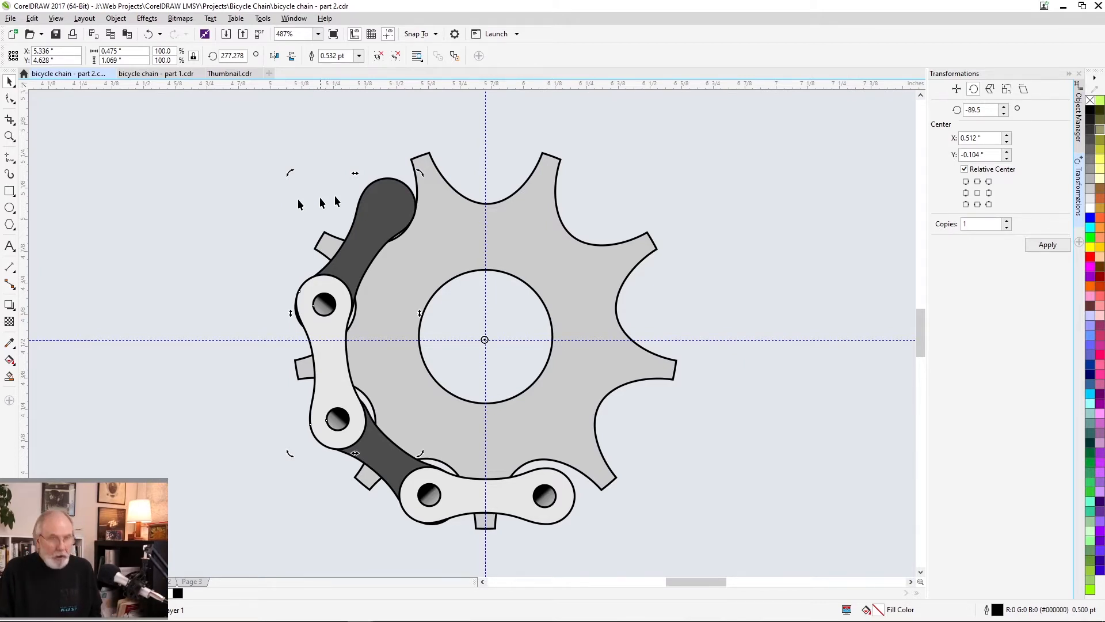
left_click(1046, 244)
left_click_drag(650, 144, 628, 134)
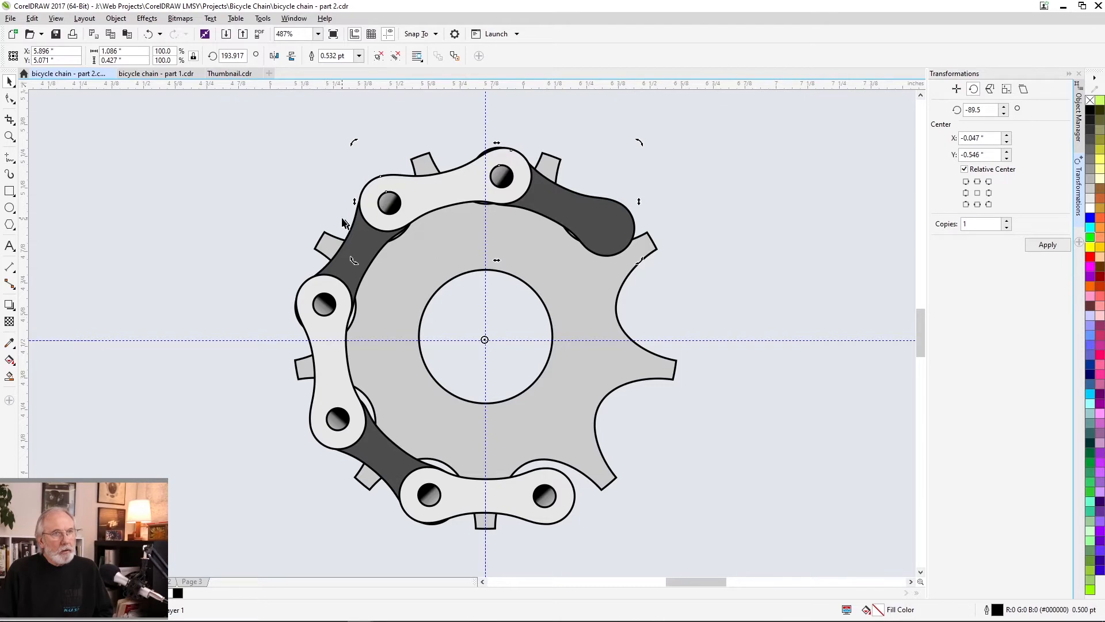
Step: Nudge all the links around the small sprocket together to X 5.763", Y 4.555" so they seat on the teeth
left_click_drag(251, 121, 645, 512)
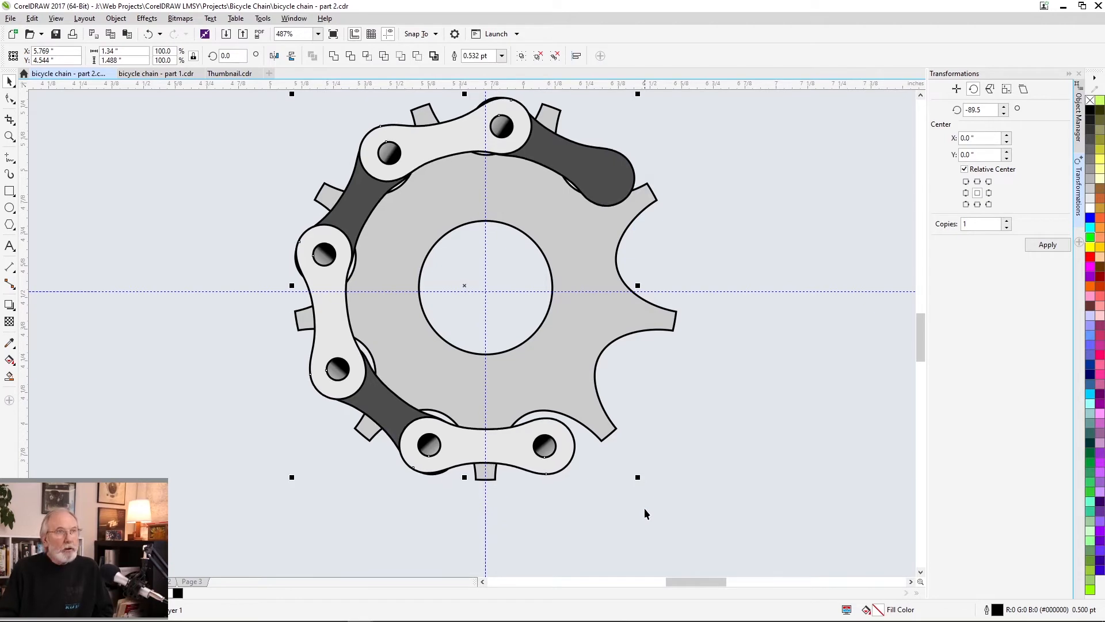
key("Up")
key("Up")
key("Left")
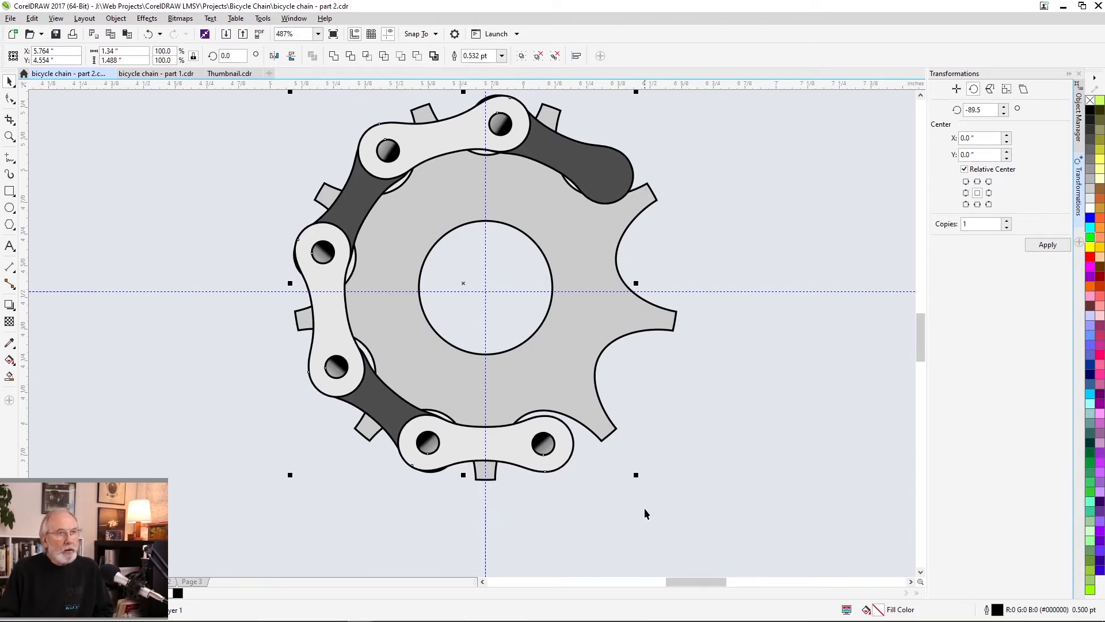
key("ctrl+Left")
key("ctrl+Up")
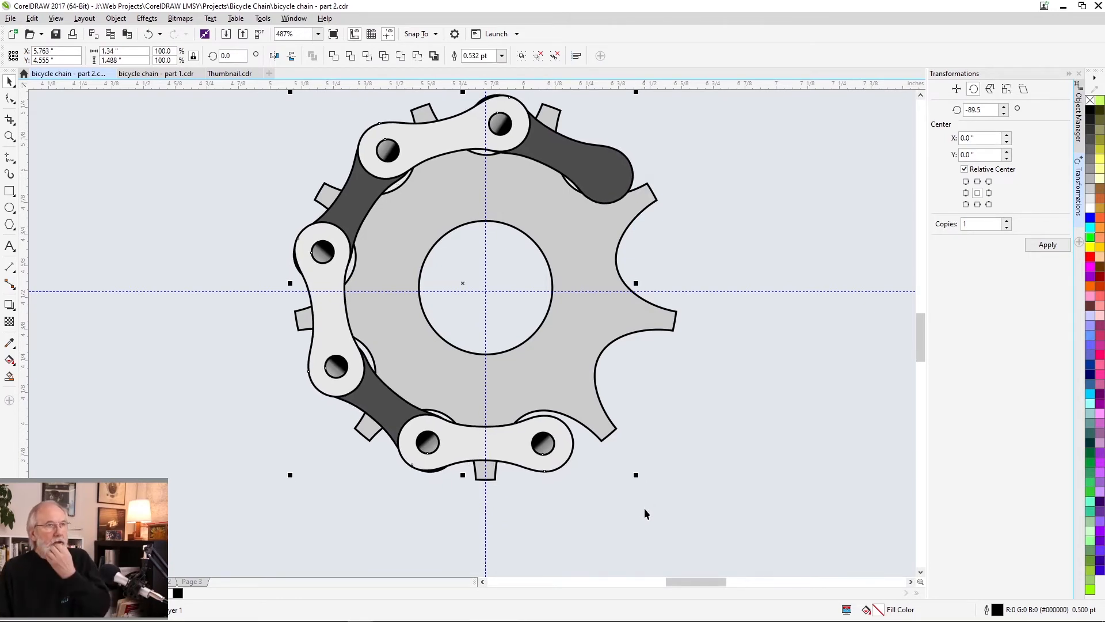
left_click(236, 253)
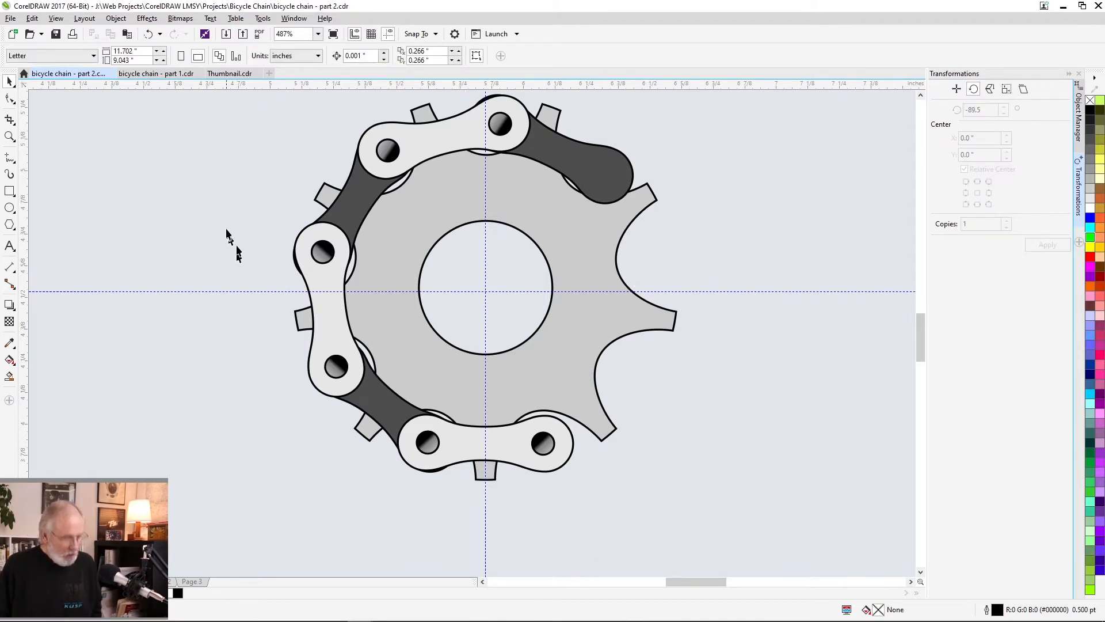
Step: Move the small sprocket with its links toward the page's left side, to about X 2.142", Y 4.737"
key("z")
key("shift+F4")
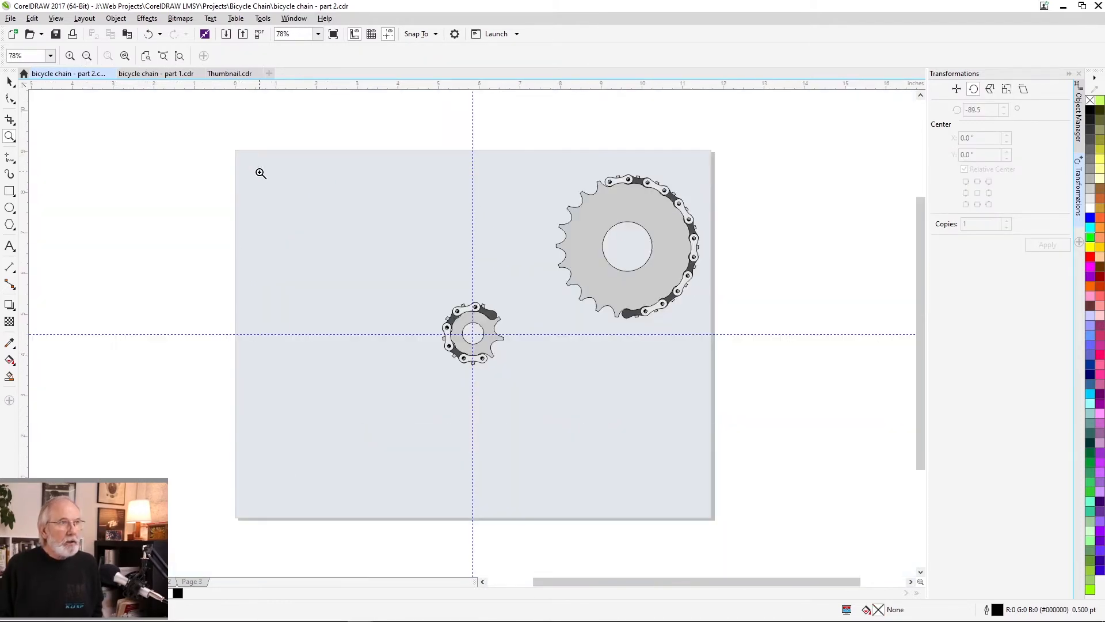
left_click(8, 82)
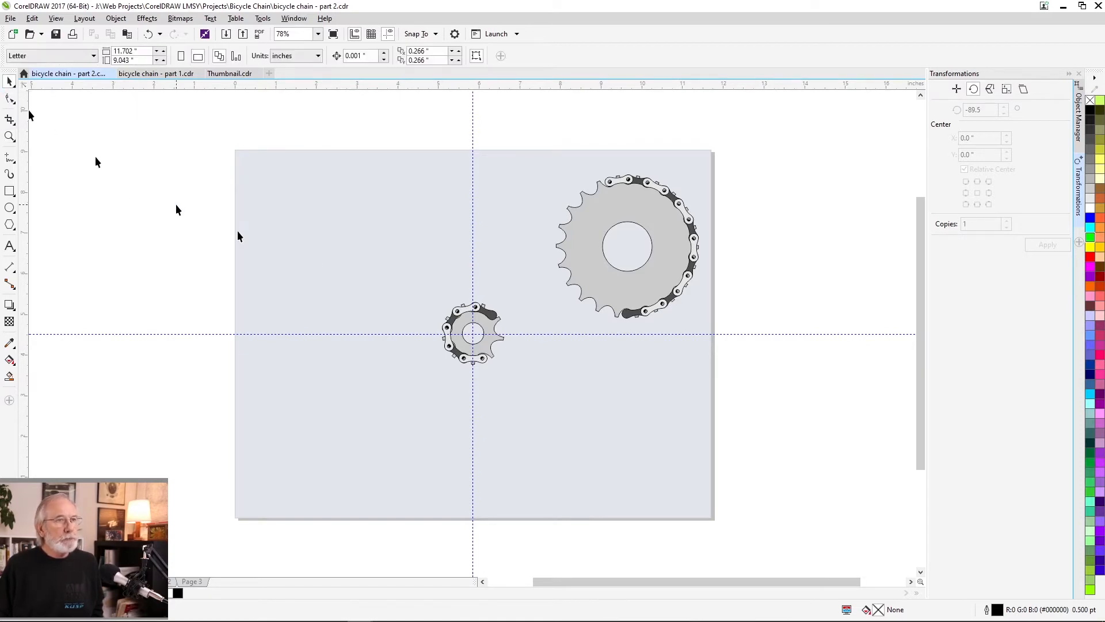
left_click_drag(421, 282, 541, 386)
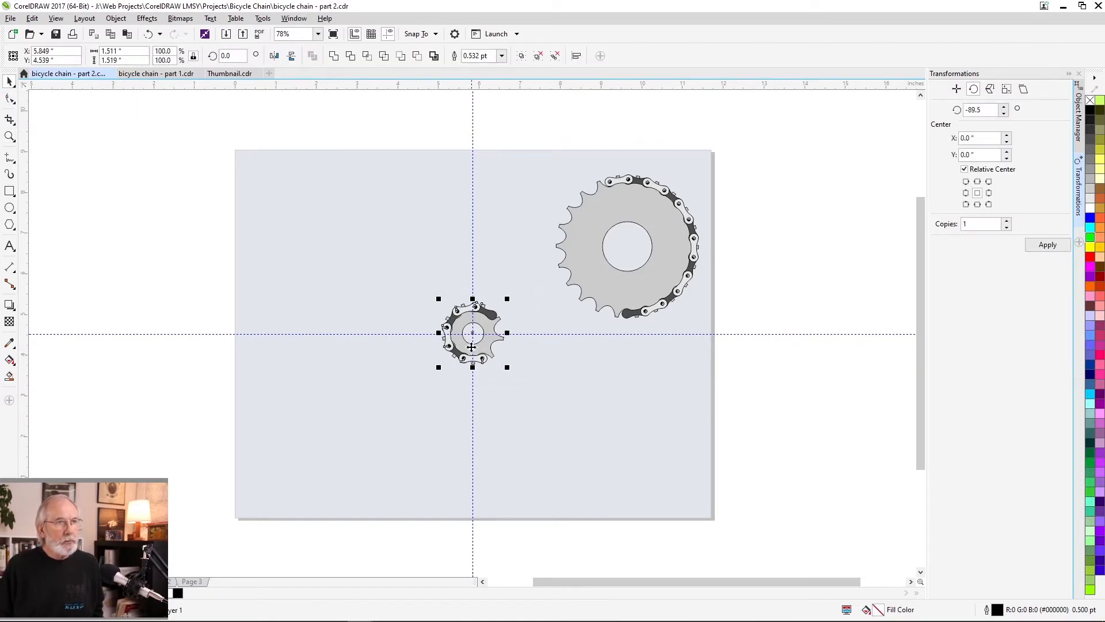
left_click_drag(464, 340, 313, 332)
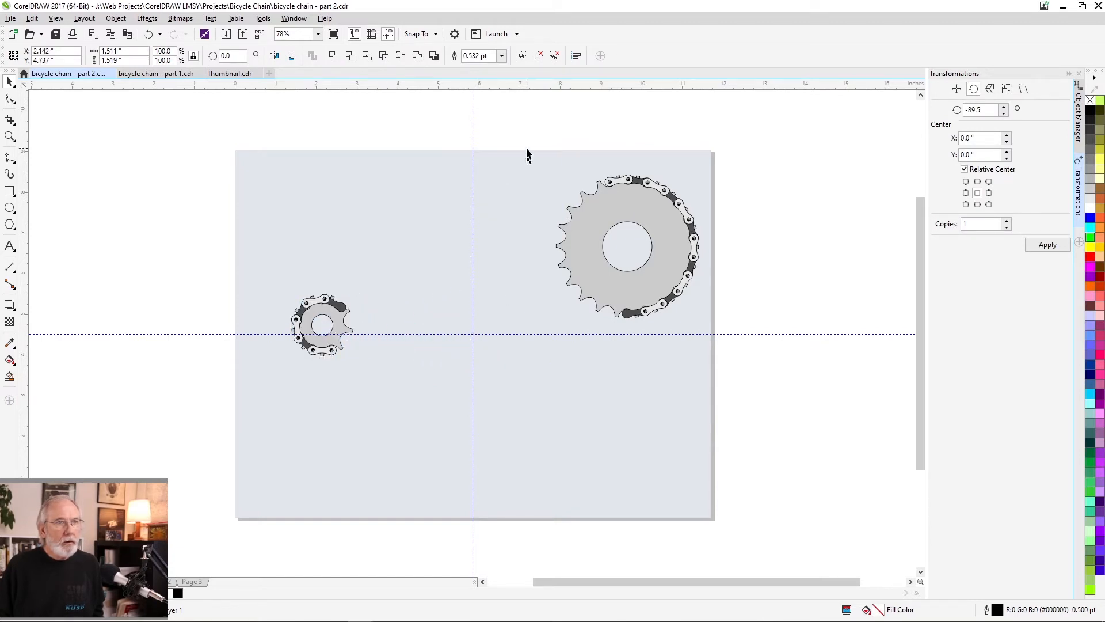
Step: Move the large sprocket with its links down level with the small sprocket, and delete the vertical and horizontal guidelines
left_click_drag(526, 153, 715, 362)
left_click_drag(635, 270, 633, 354)
left_click(472, 278)
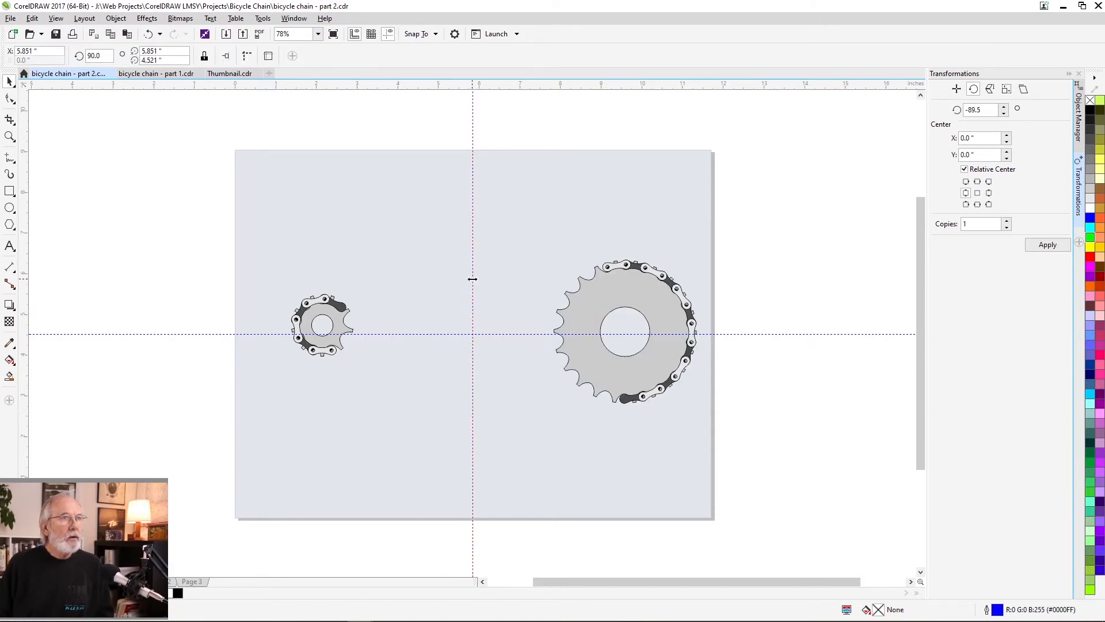
key("Delete")
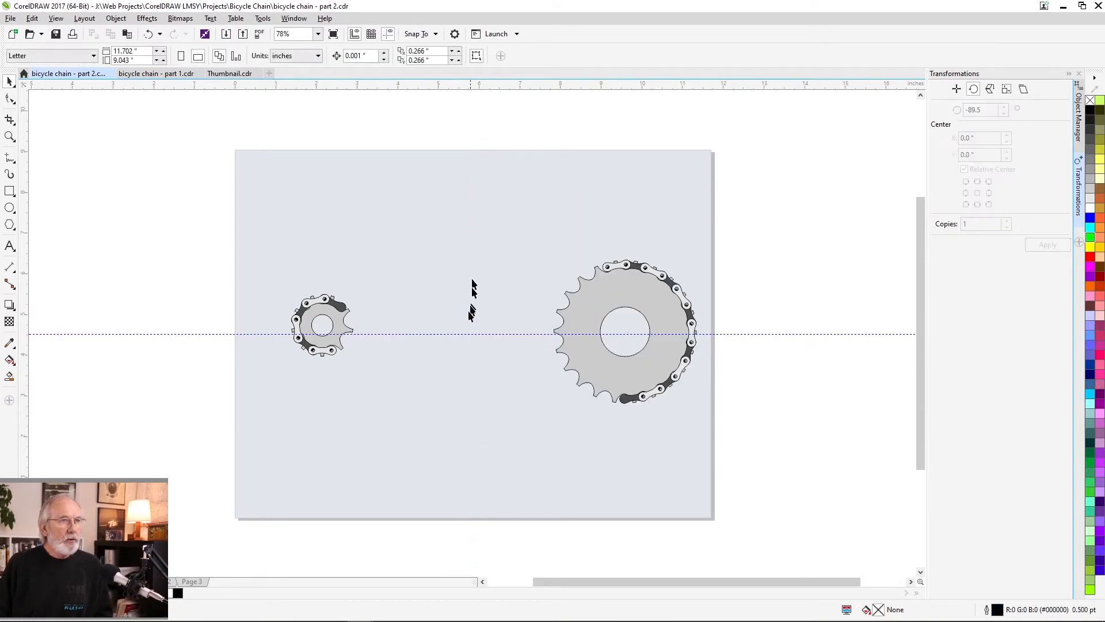
left_click(450, 333)
key("Delete")
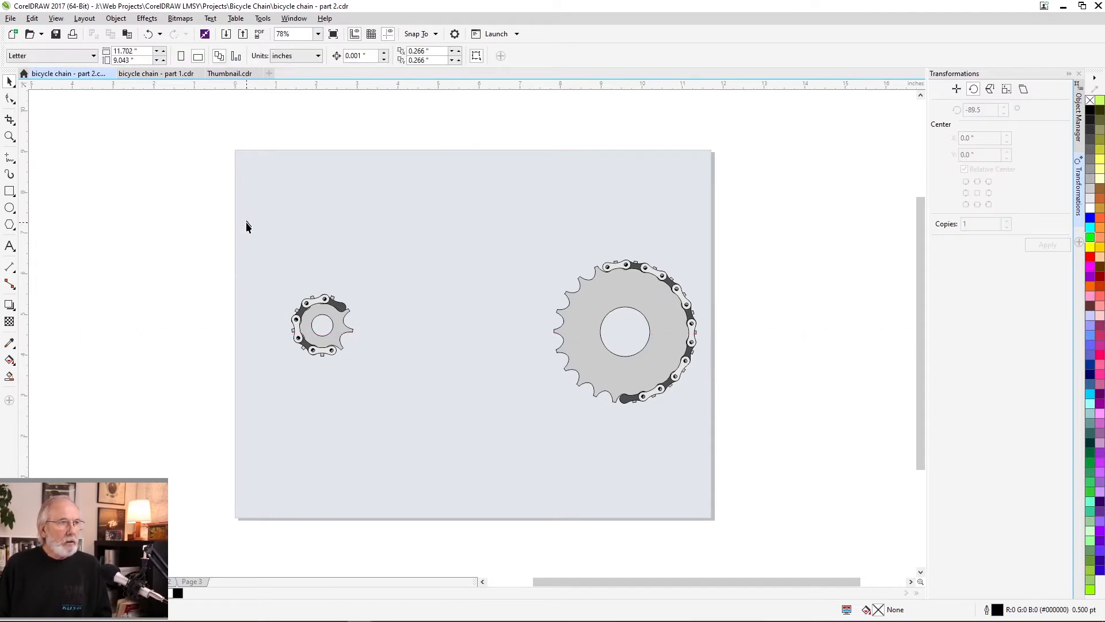
Step: Shift the small sprocket and its links slightly farther left, away from the large sprocket
left_click_drag(247, 224, 382, 403)
left_click_drag(341, 350, 322, 349)
left_click(355, 304)
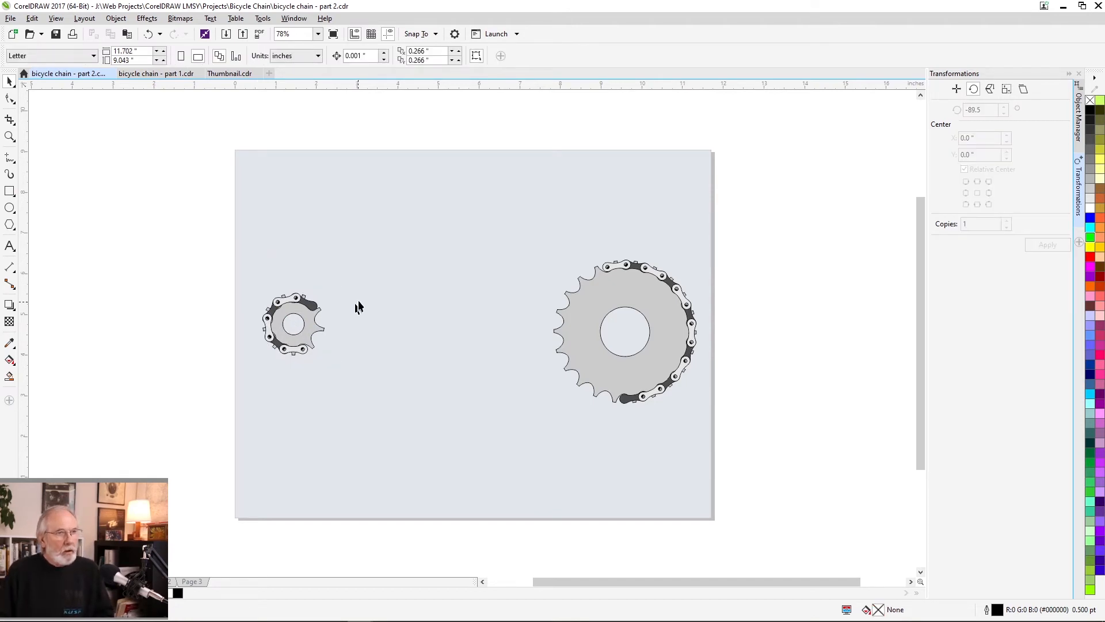
Step: Add a horizontal guideline at Y 6.229" through the large sprocket's topmost pin and place its rotation center on that pin
key("z")
left_click_drag(473, 219, 714, 450)
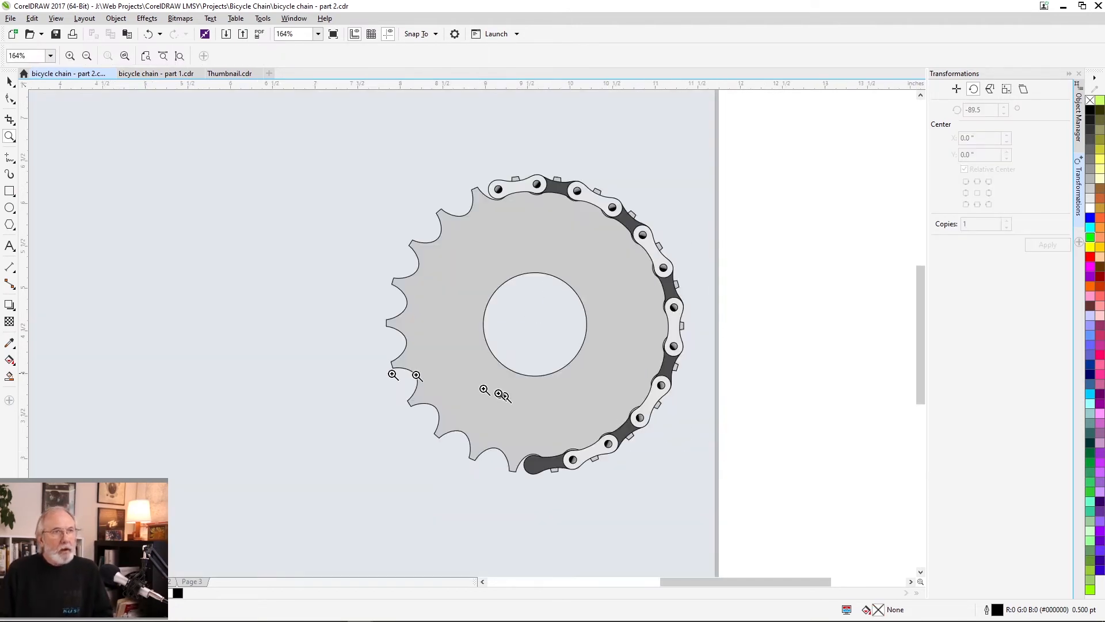
left_click(11, 81)
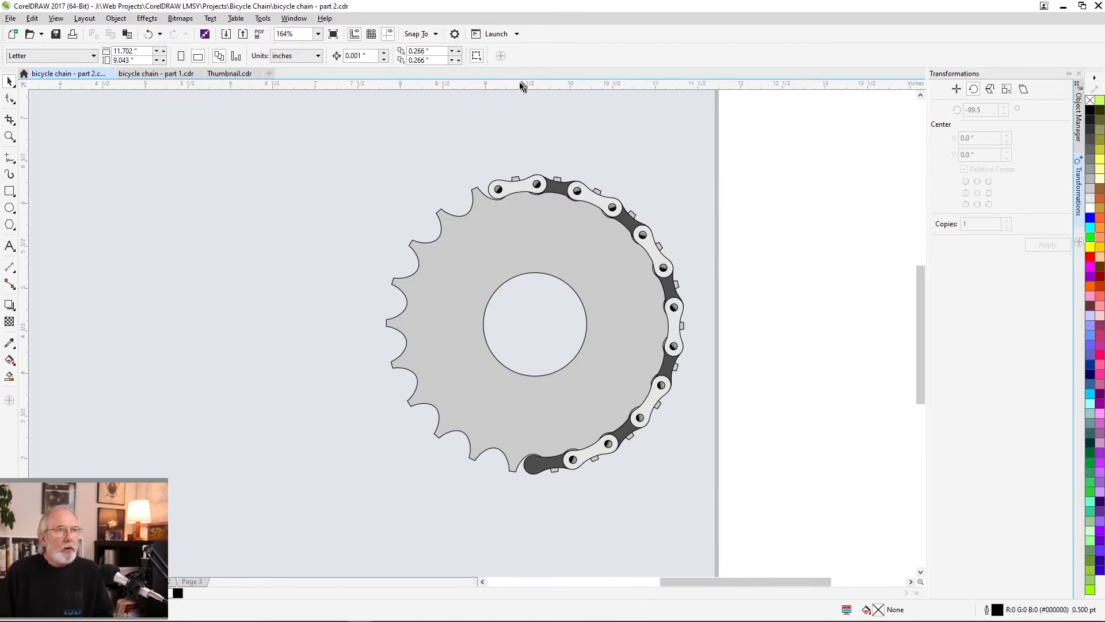
left_click_drag(520, 87, 515, 186)
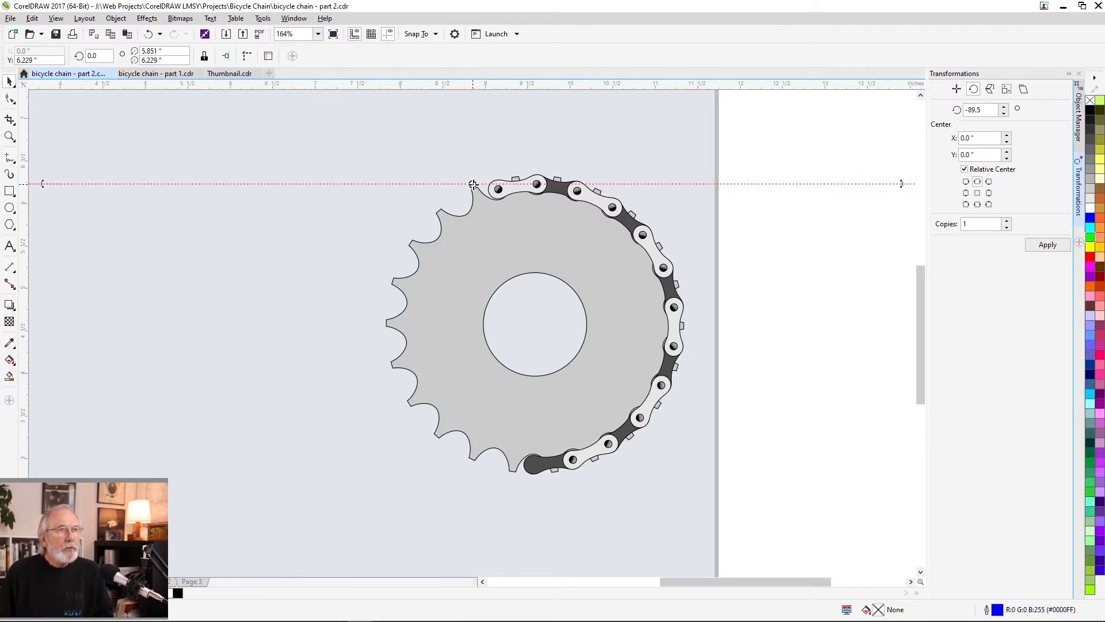
left_click_drag(473, 184, 536, 184)
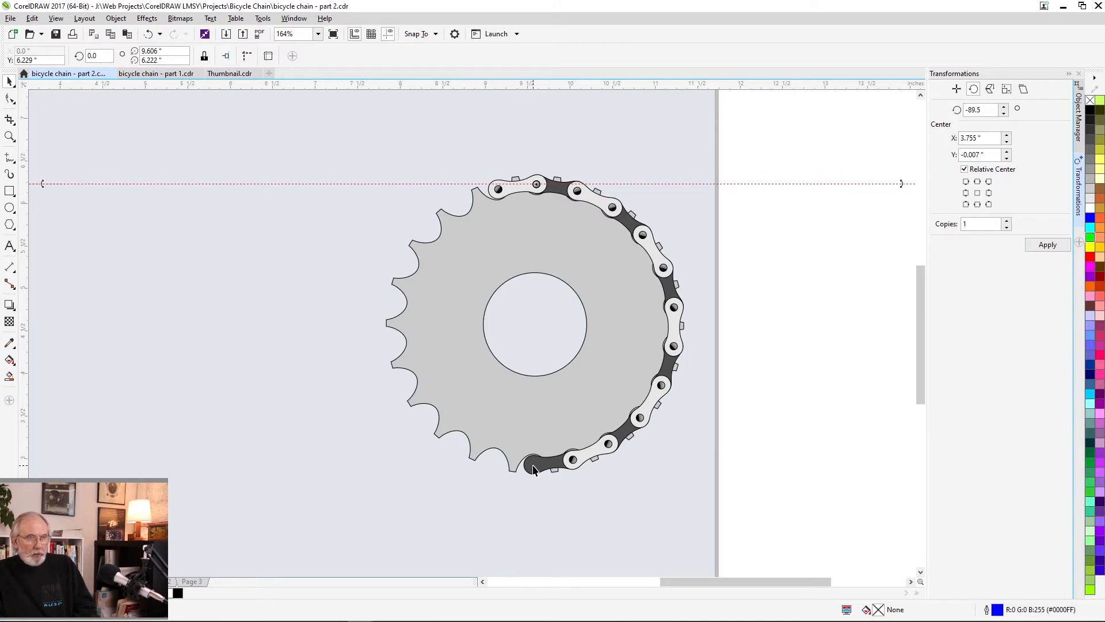
Step: Add a horizontal guideline at Y 2.917" through the free end of the large sprocket's bottom dark link, with its rotation center there
left_click_drag(506, 83, 560, 466)
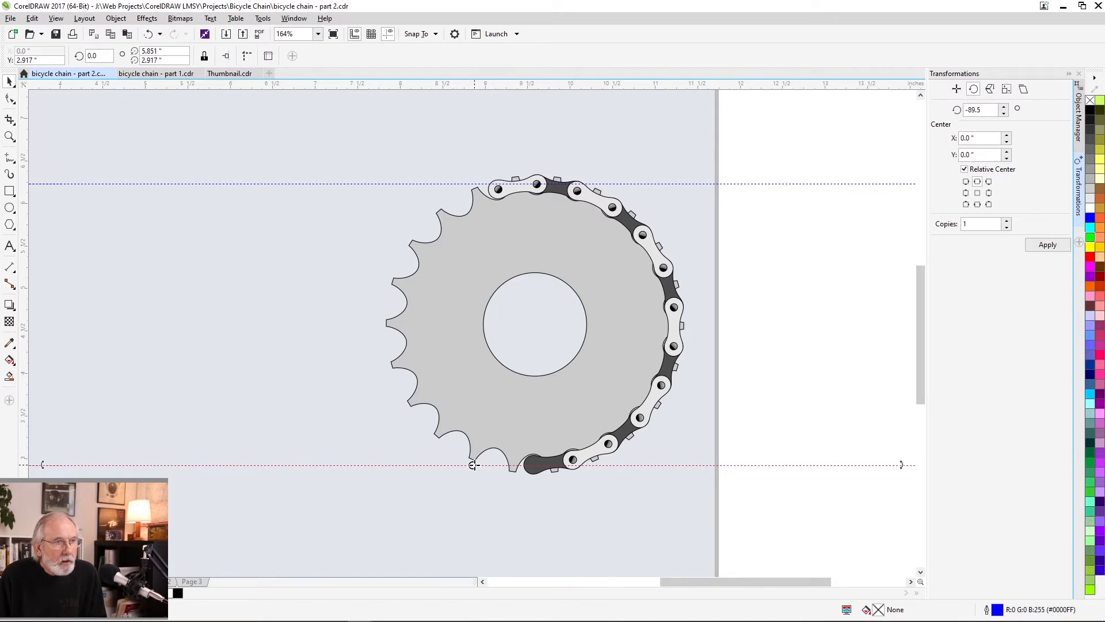
left_click_drag(478, 464, 540, 467)
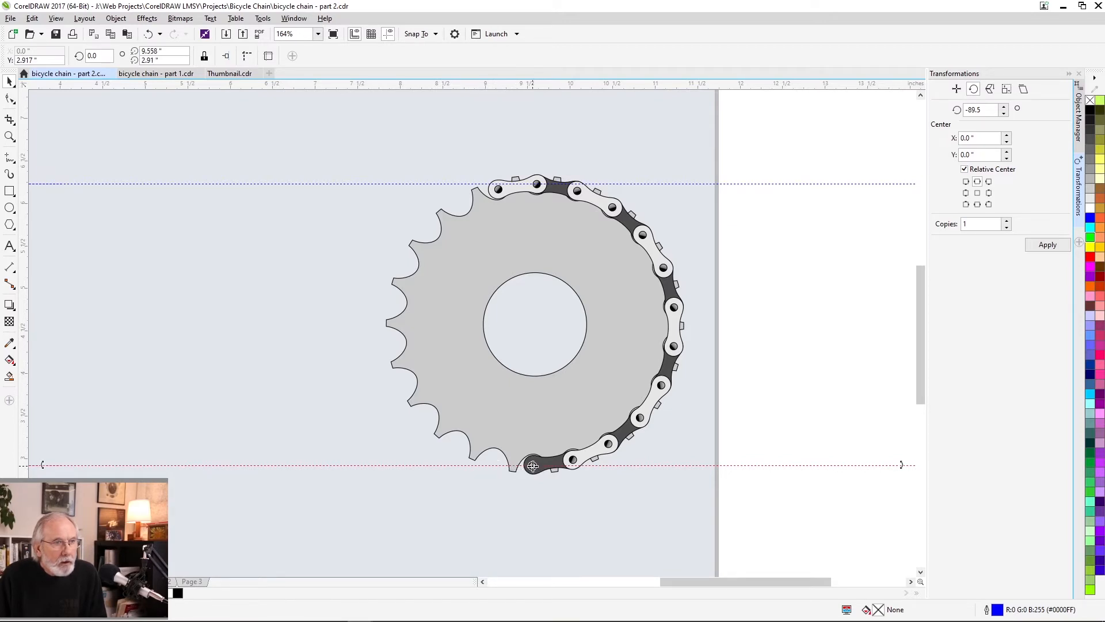
left_click_drag(532, 466, 533, 464)
Step: Rotate the lower guideline to about 351.62° so it passes through the small sprocket's lower-left pin
left_click_drag(747, 582, 580, 569)
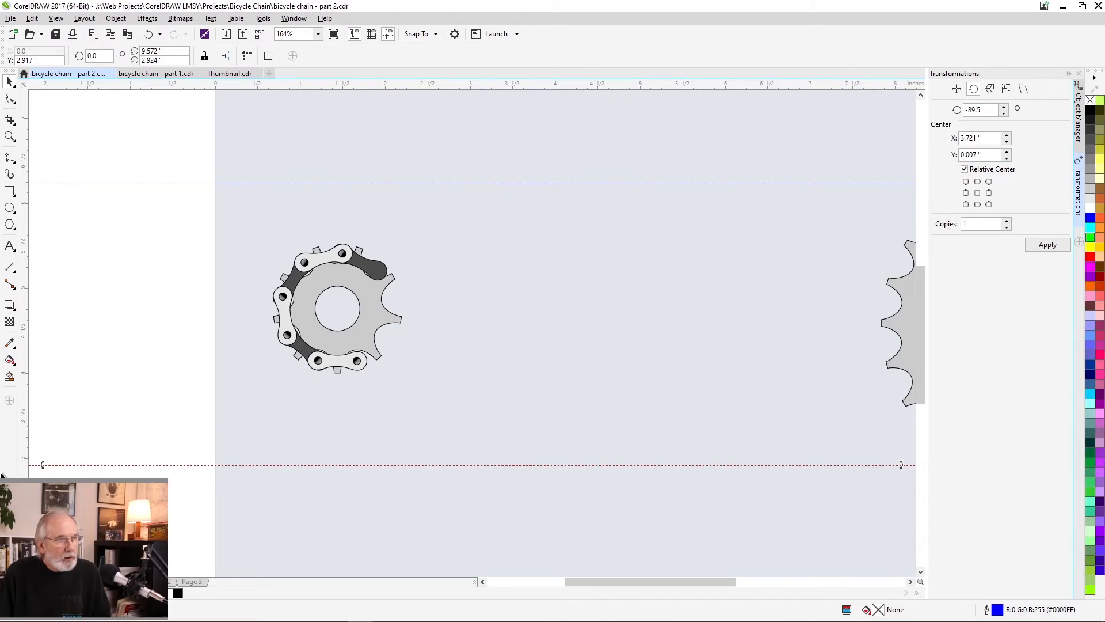
left_click_drag(42, 464, 91, 326)
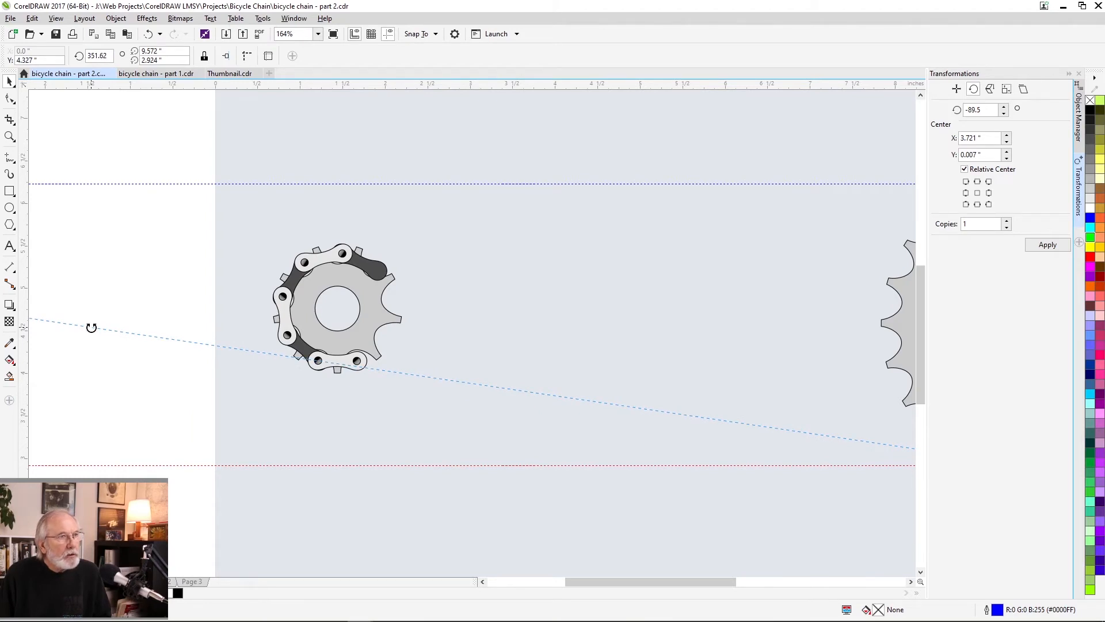
left_click_drag(91, 327, 91, 327)
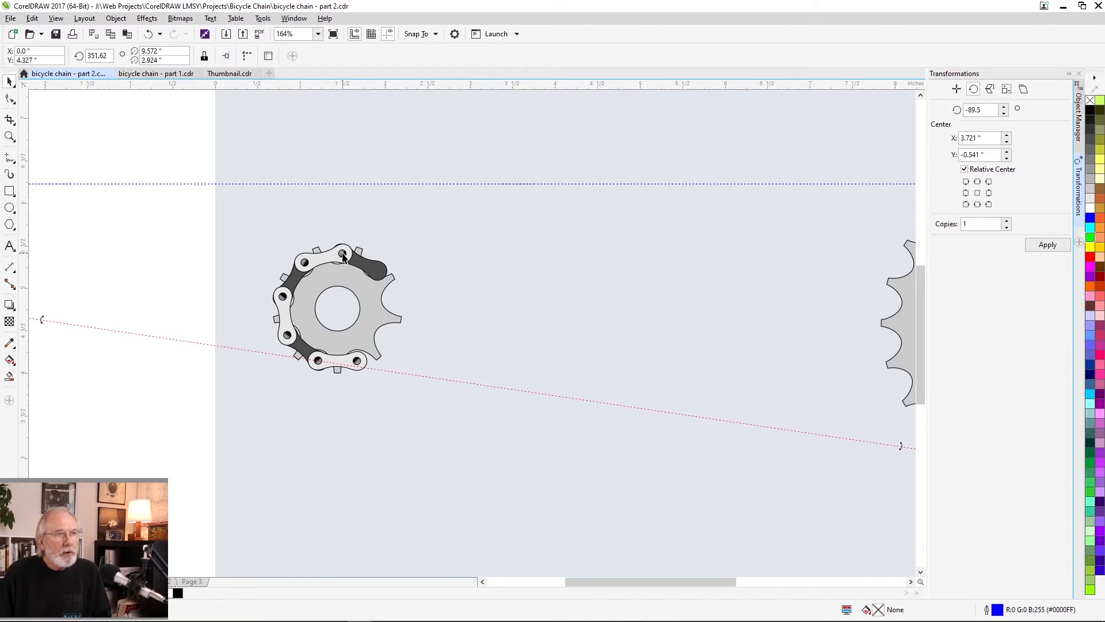
Step: Rotate the upper guideline to about 5.7° so it passes through the small sprocket's topmost pin, and save the drawing
left_click(250, 183)
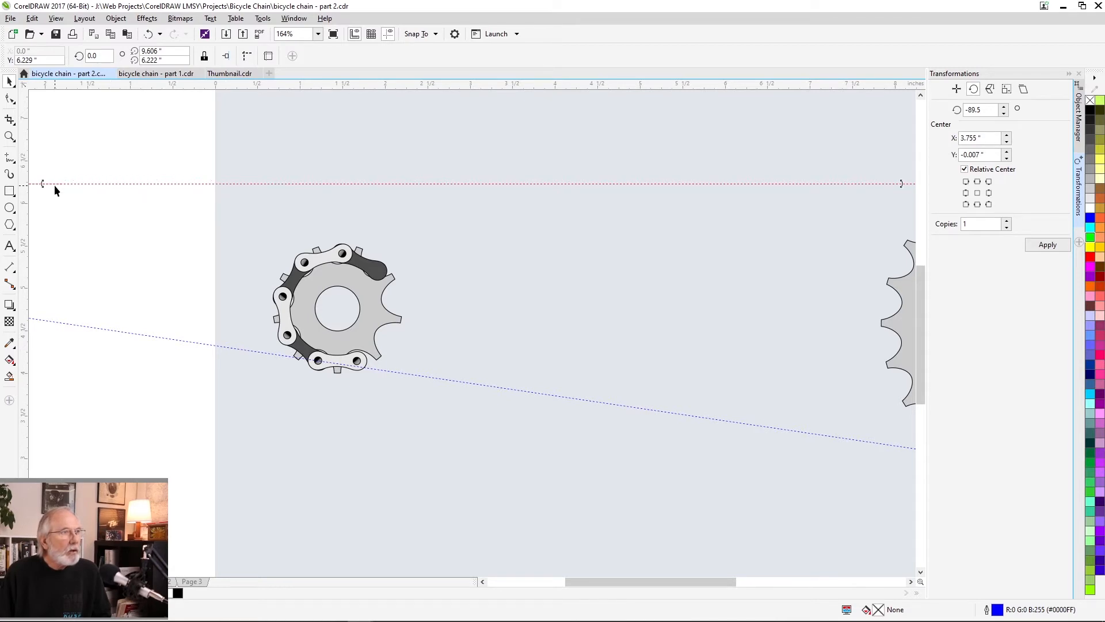
left_click_drag(43, 185, 86, 278)
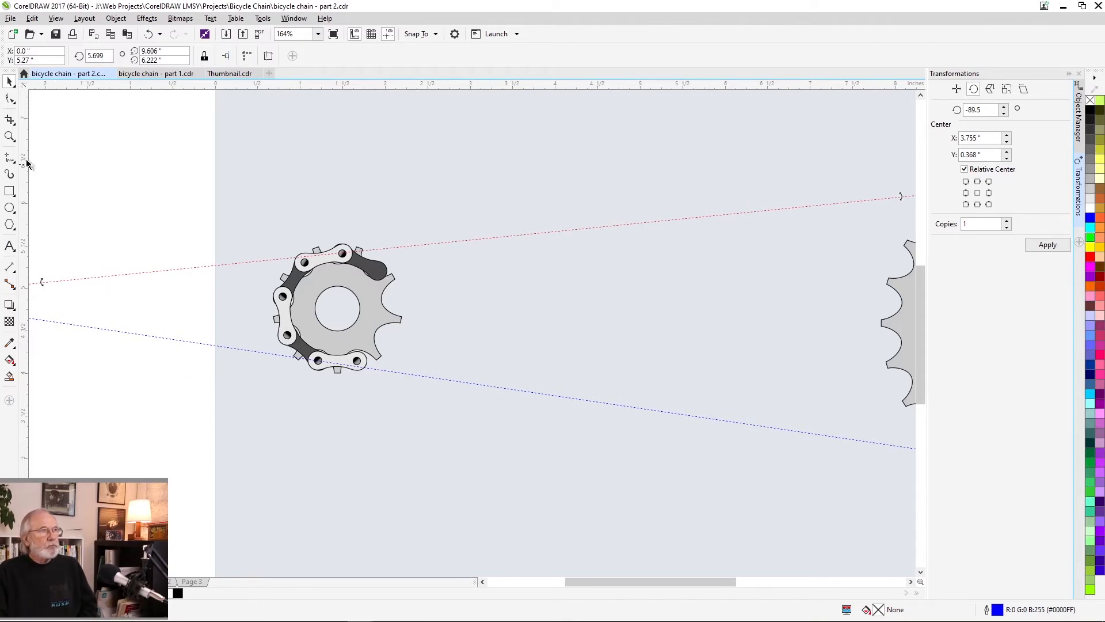
left_click(8, 137)
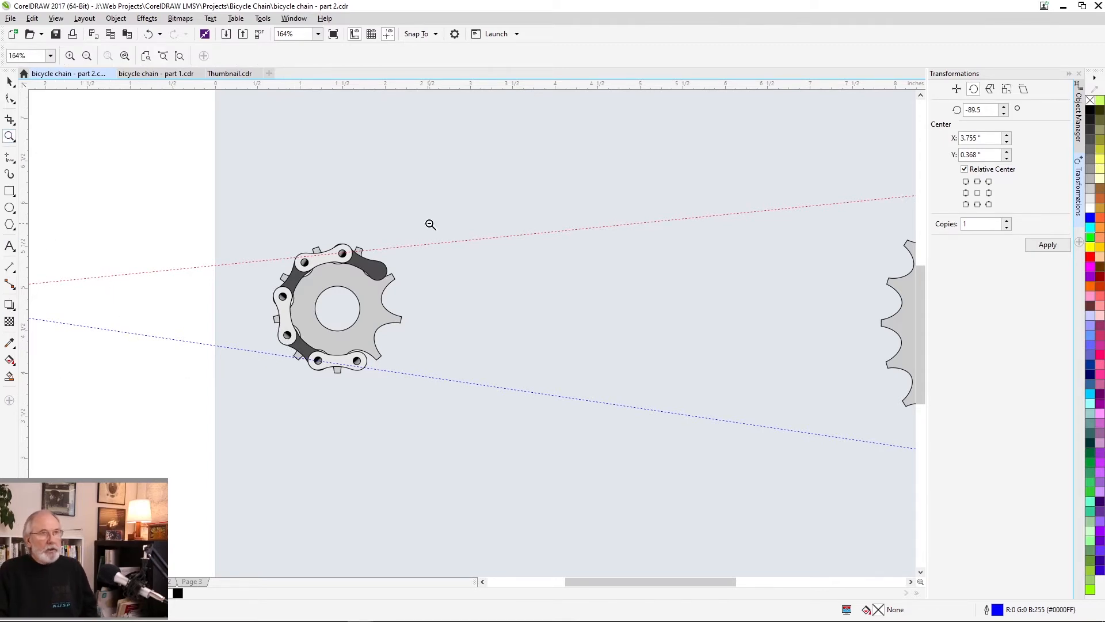
right_click(429, 225)
left_click_drag(257, 224, 675, 429)
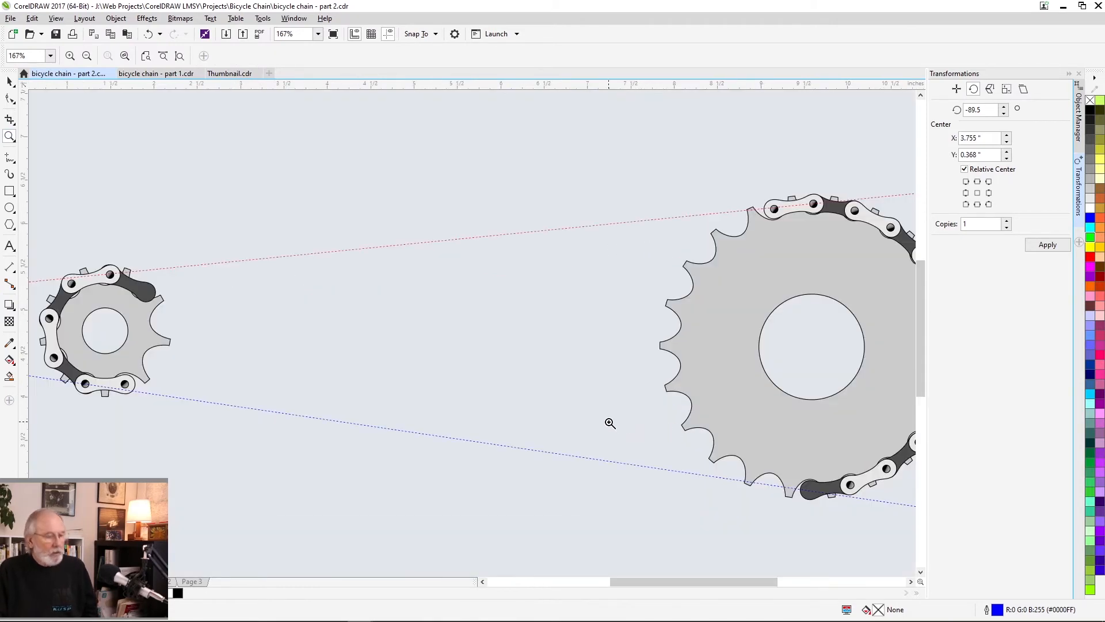
key("ctrl+s")
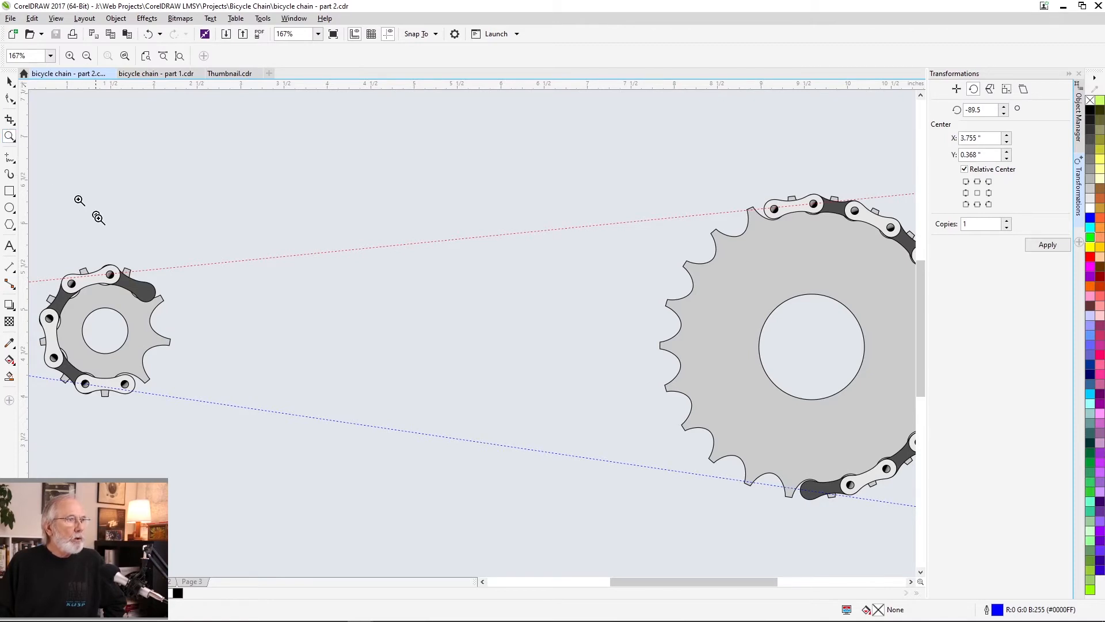
Step: Ungroup the light and dark link pair at the top of the small sprocket
left_click_drag(77, 237, 171, 332)
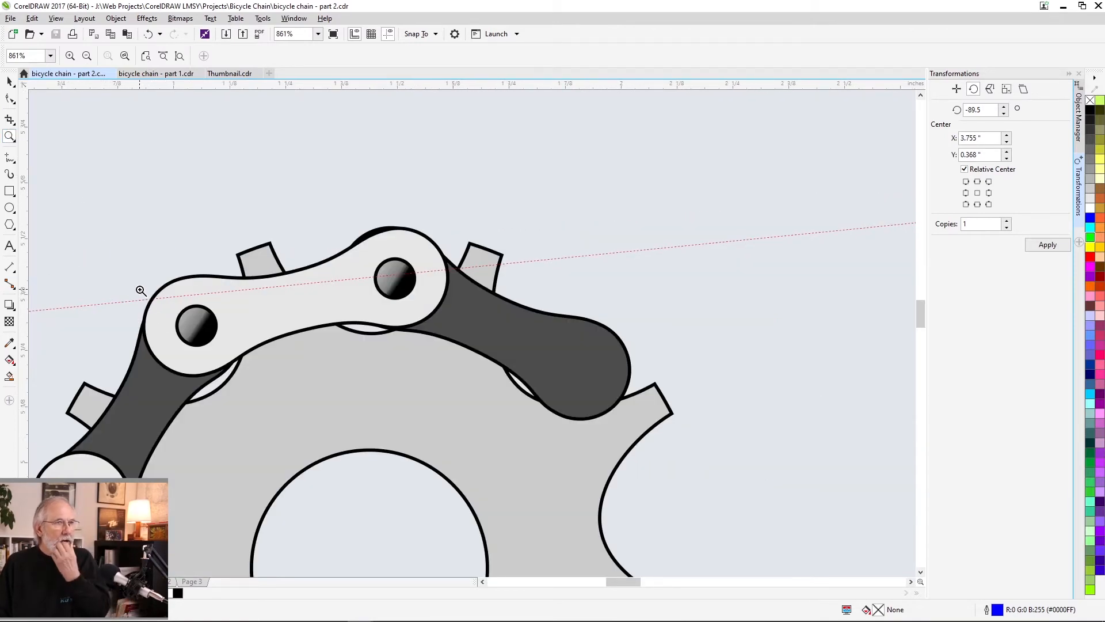
left_click(13, 84)
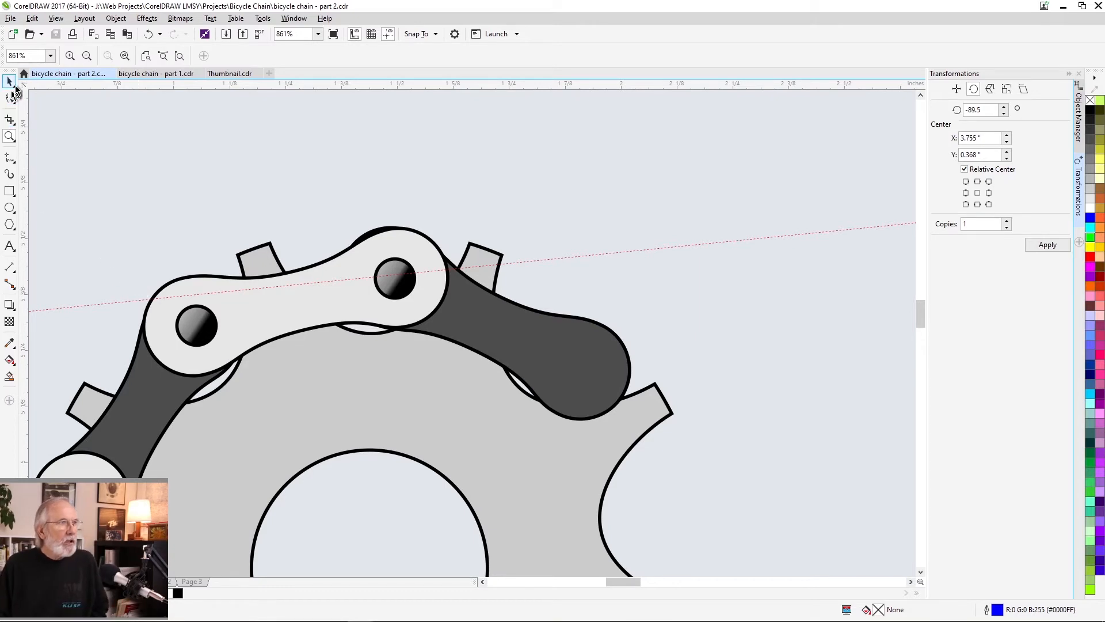
left_click(471, 322)
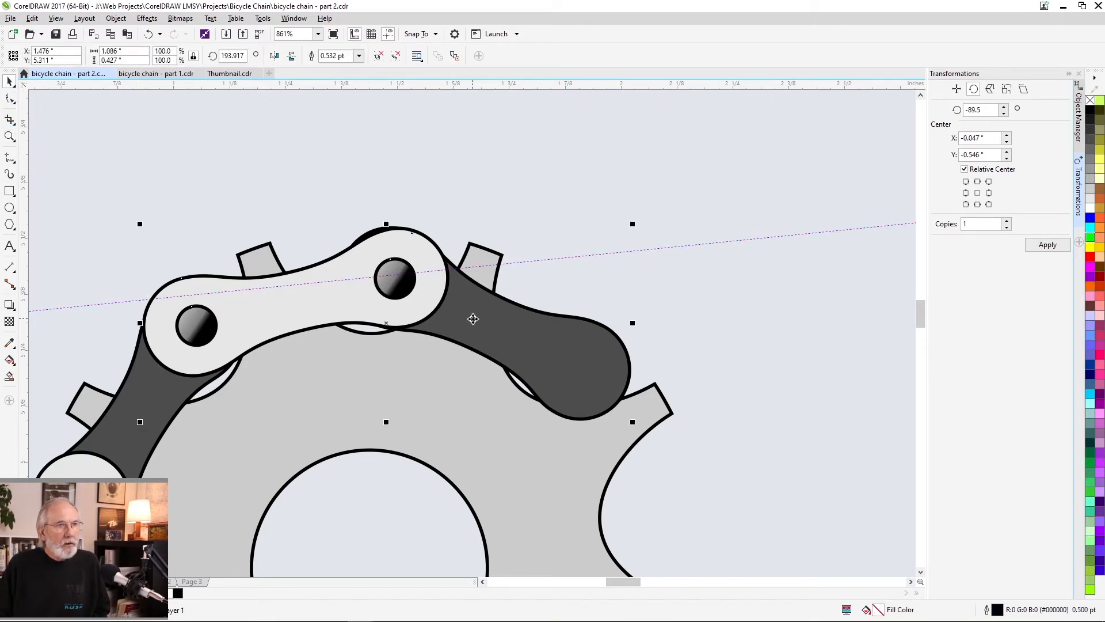
left_click(472, 320)
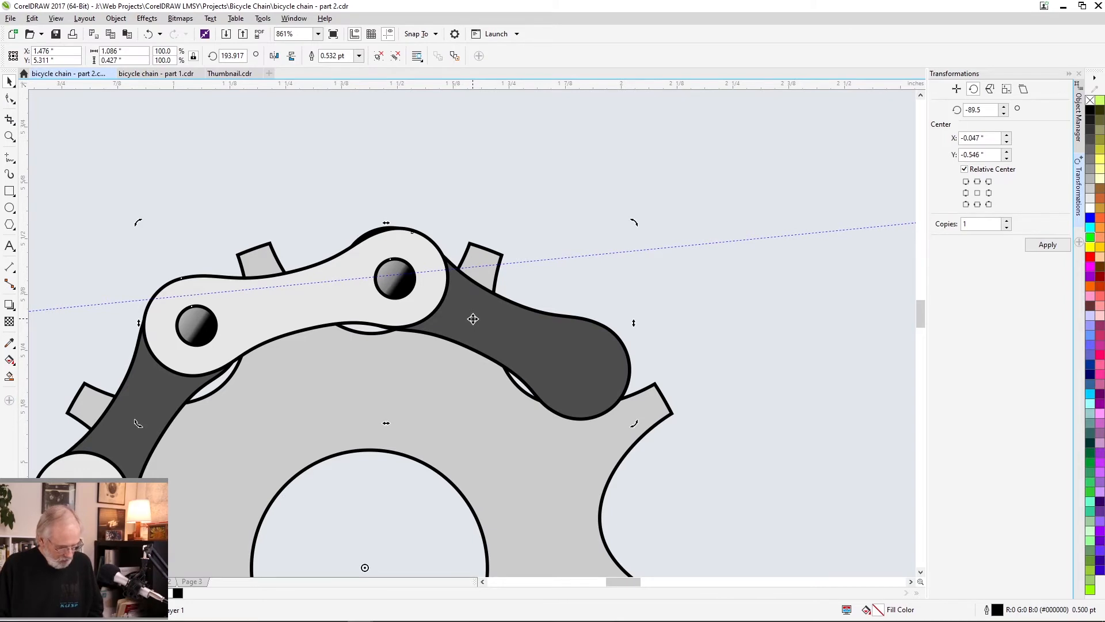
left_click(472, 318)
left_click(449, 187)
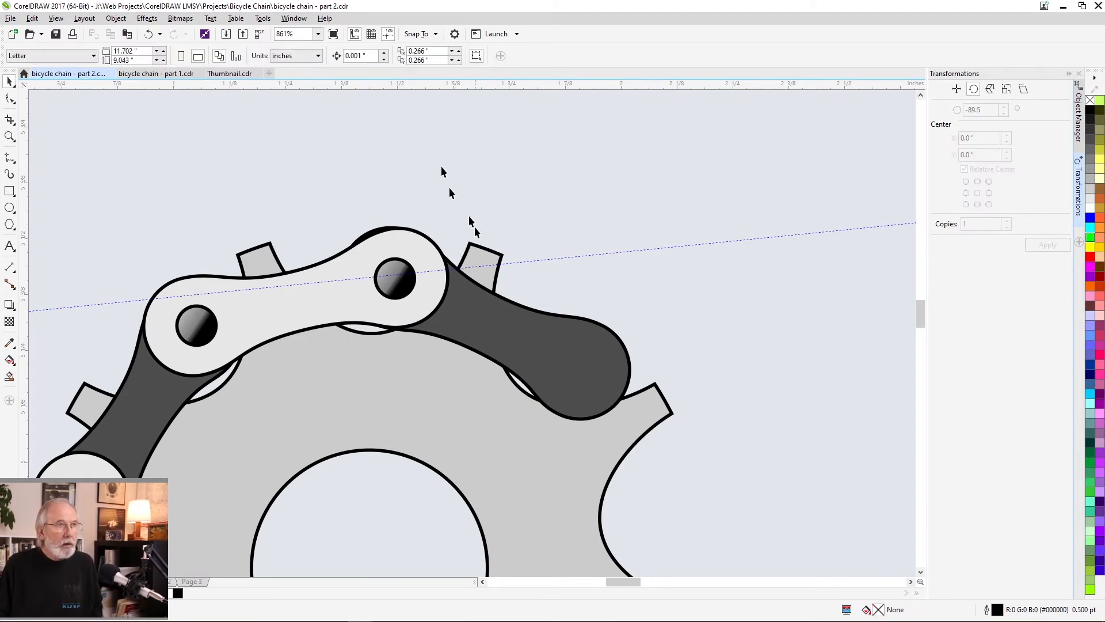
Step: Rotate the small sprocket's top dark link around its pin to about 6.43°, so its free end lies on the upper guideline
left_click(558, 346)
left_click(563, 349)
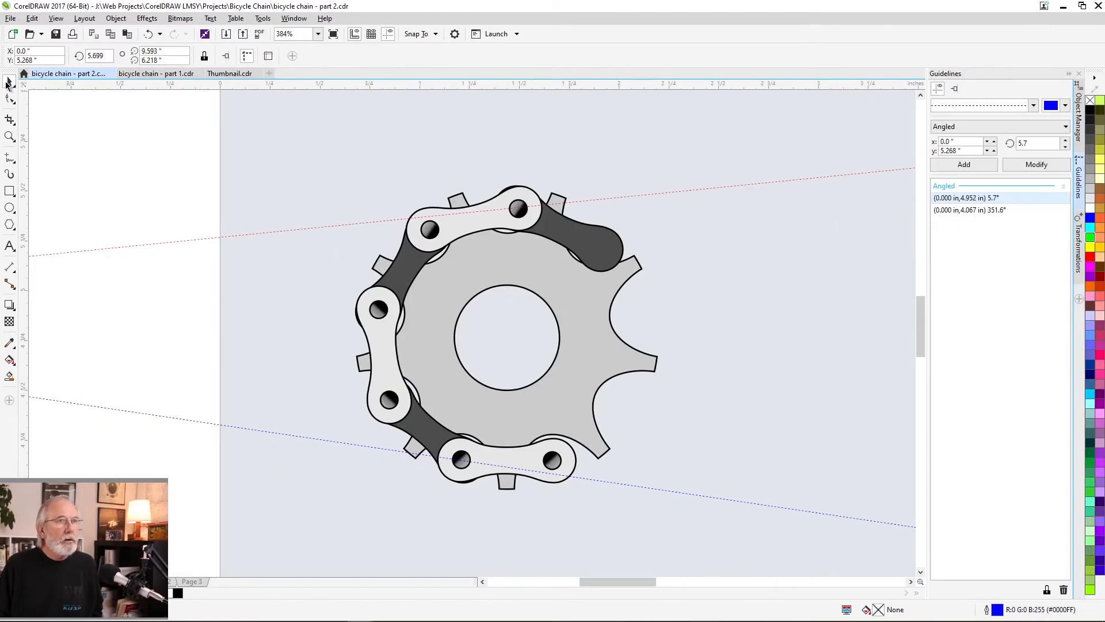
left_click(577, 230)
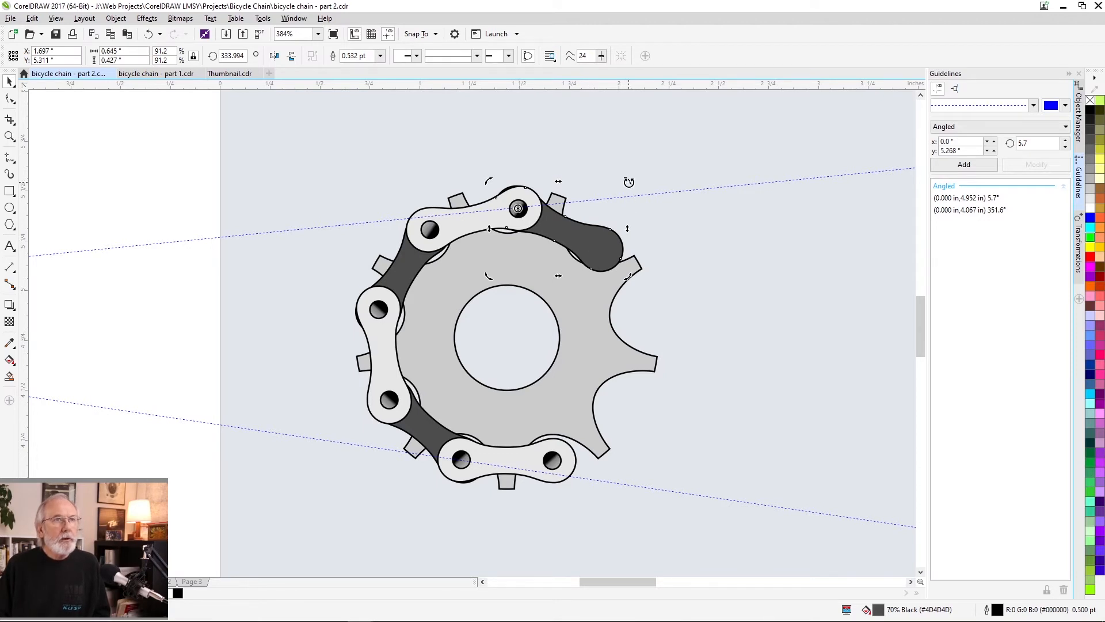
left_click_drag(628, 182, 604, 116)
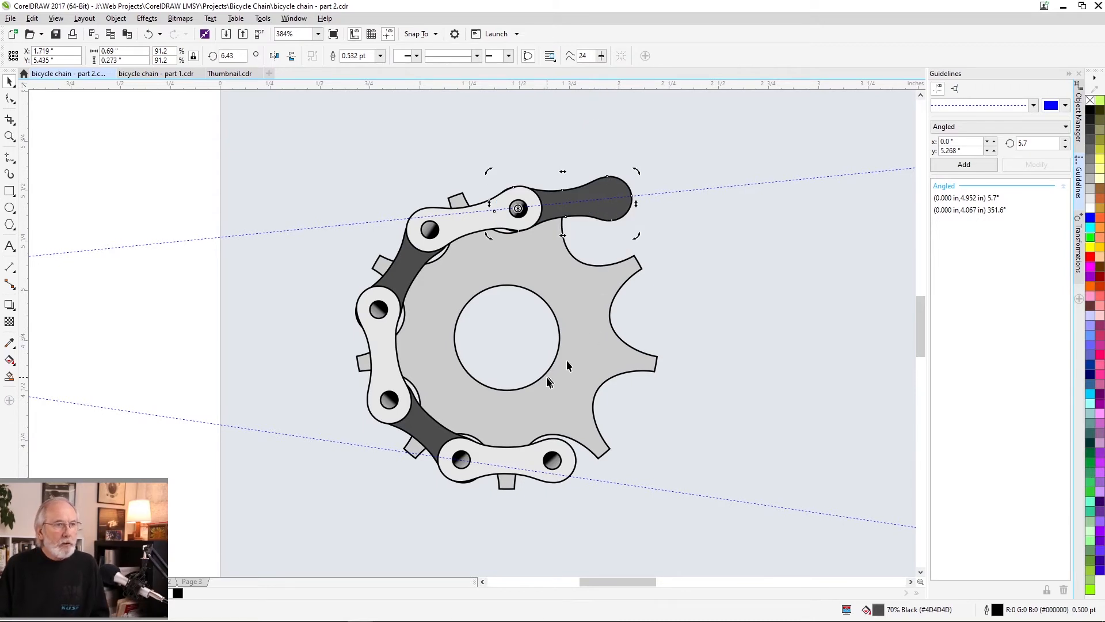
Step: Ungroup the small sprocket's bottom link pair and rotate the light link around its left pin to about 359.675°, along the lower guideline
left_click(523, 453)
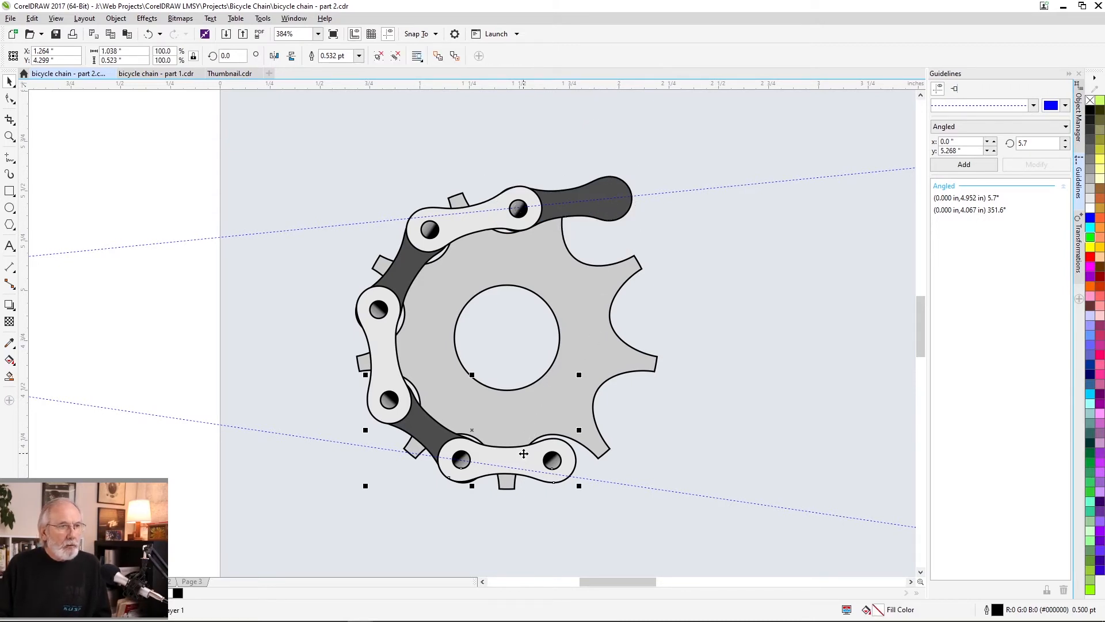
key("ctrl+u")
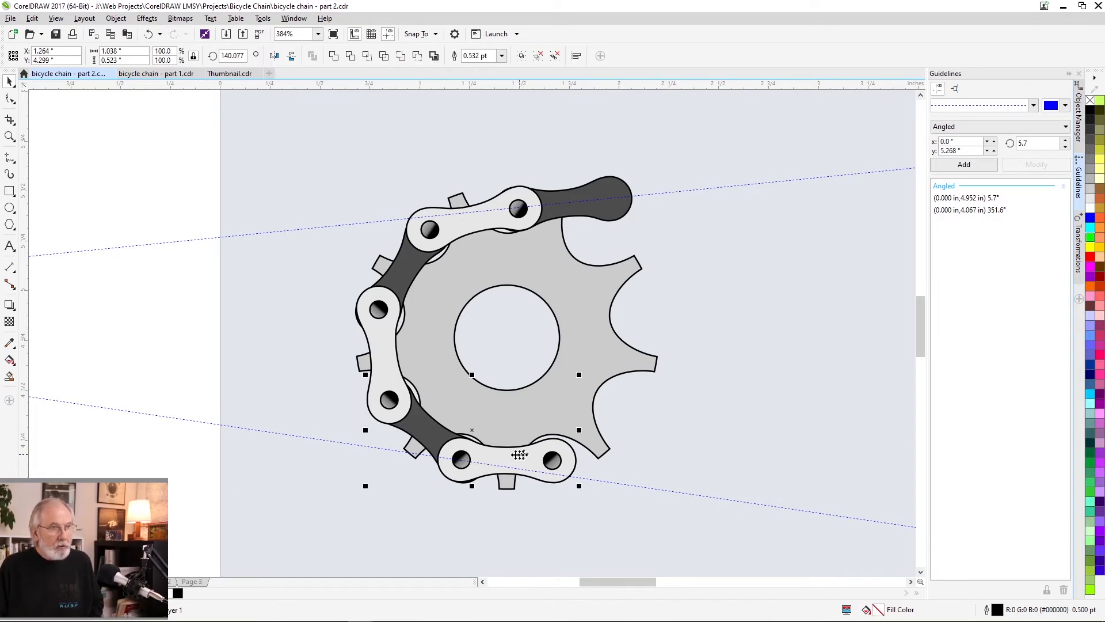
left_click(328, 399)
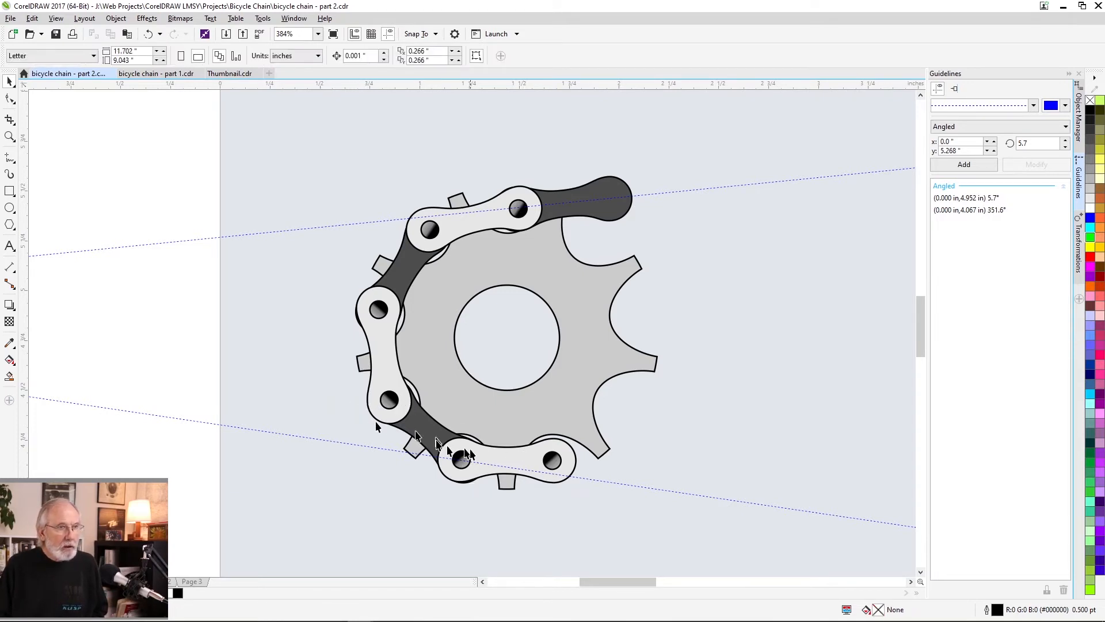
left_click(525, 457)
left_click(526, 458)
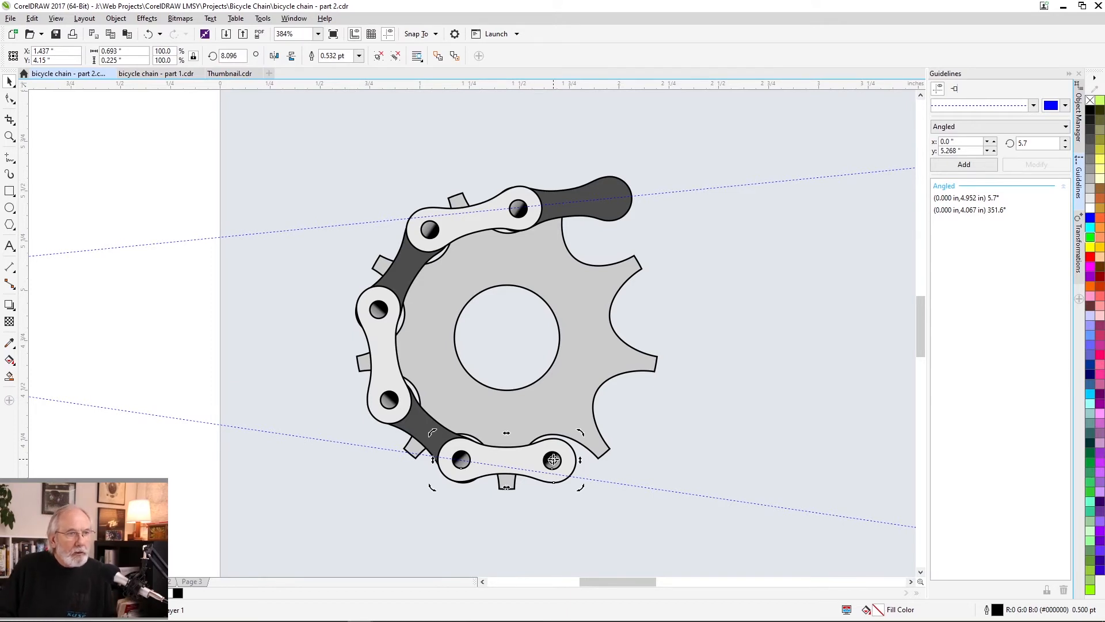
left_click_drag(553, 459, 462, 459)
mouse_move(580, 432)
left_mouse_down()
mouse_move(589, 455)
mouse_move(581, 435)
left_mouse_up()
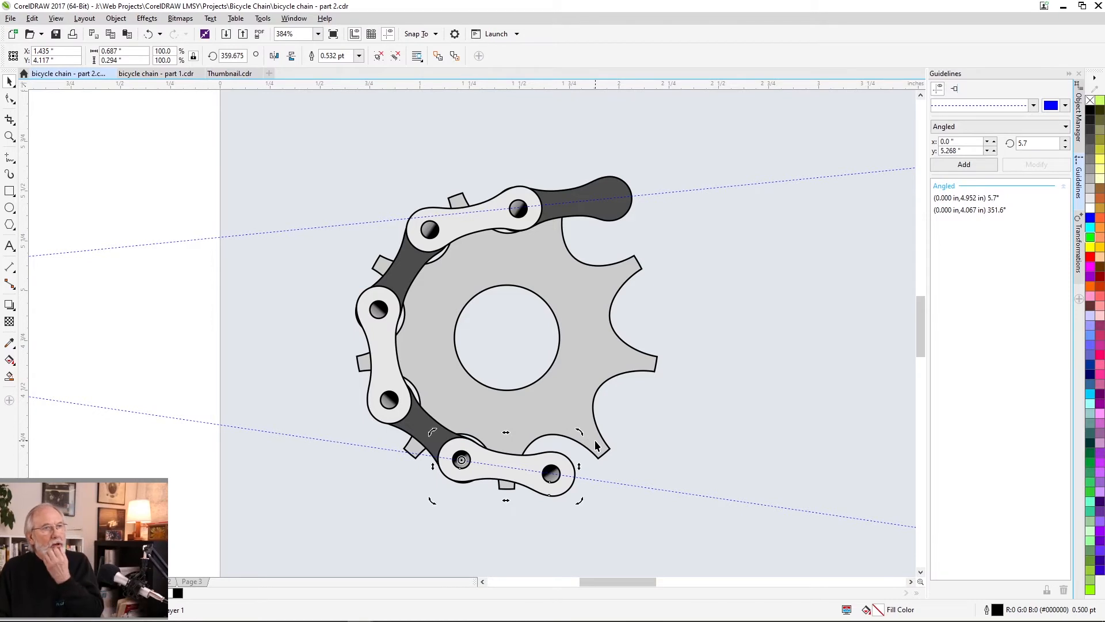
Step: Duplicate the top dark link, place the copy on the bottom light link's right pin, and send it behind that link
left_click(612, 189)
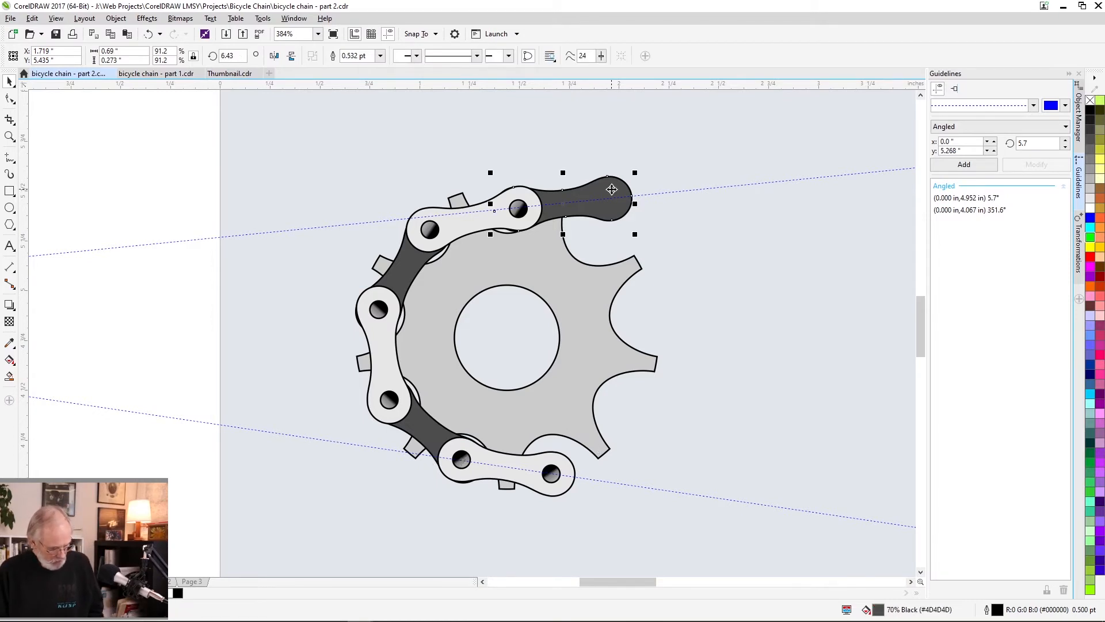
key("ctrl+d")
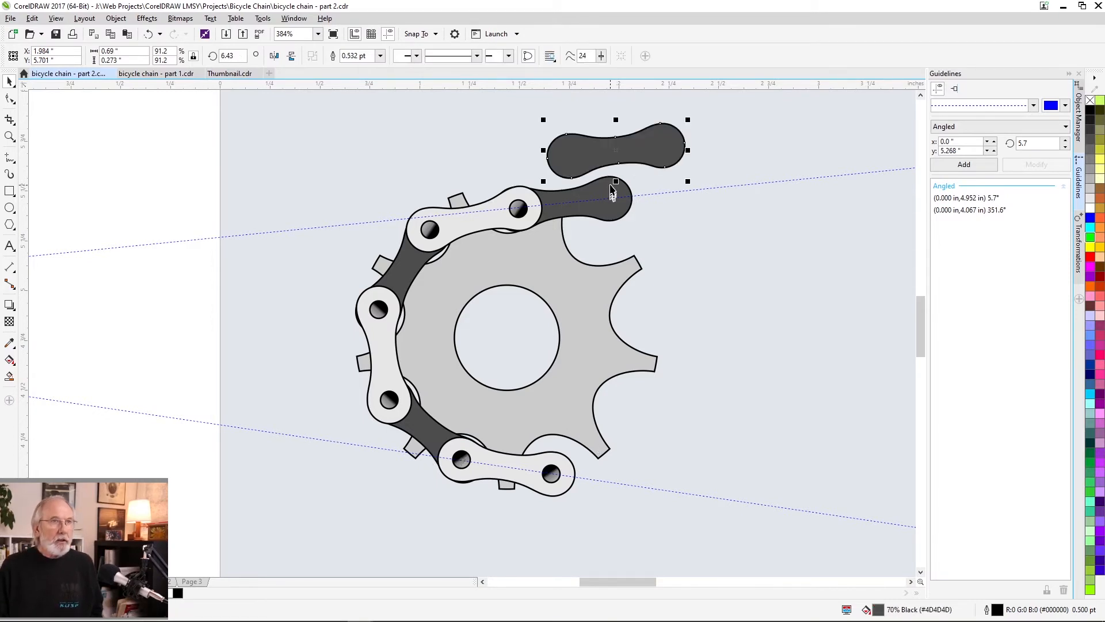
left_click_drag(602, 161, 585, 474)
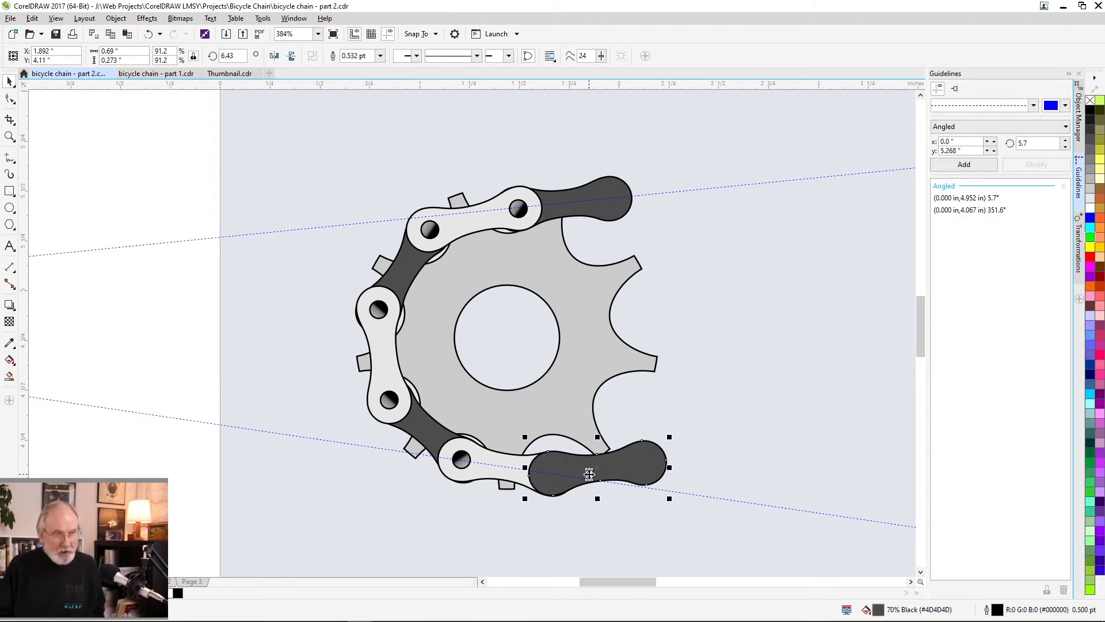
key("ctrl+Page_Down")
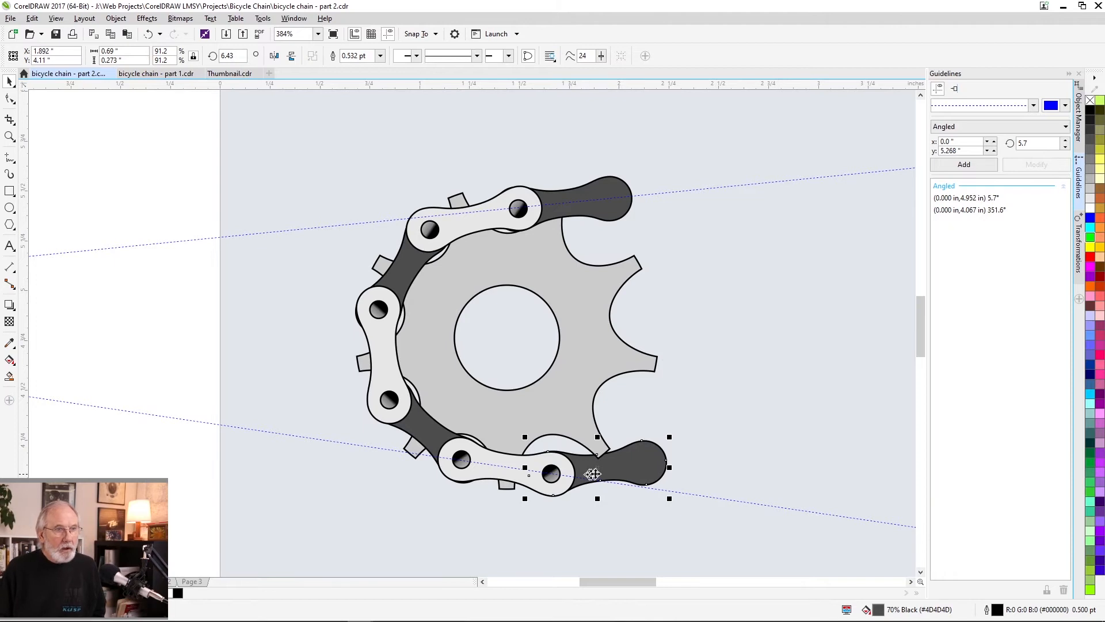
Step: Rotate the copied bottom dark link around the shared pin to about 351.909°, so it follows the lower guideline
left_click(614, 465)
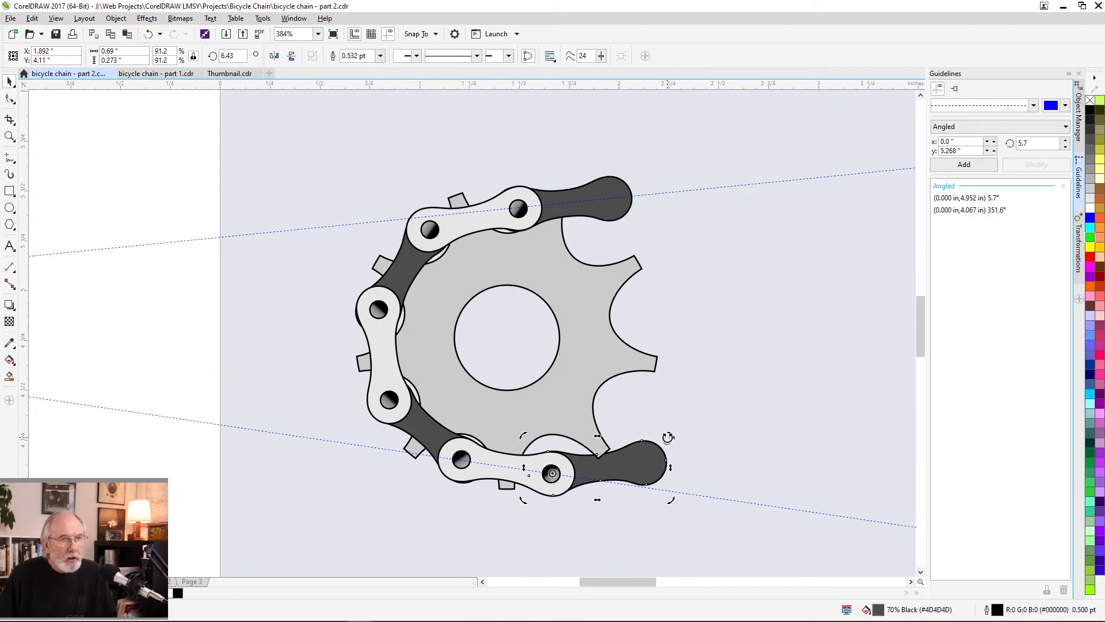
left_click_drag(670, 436, 673, 472)
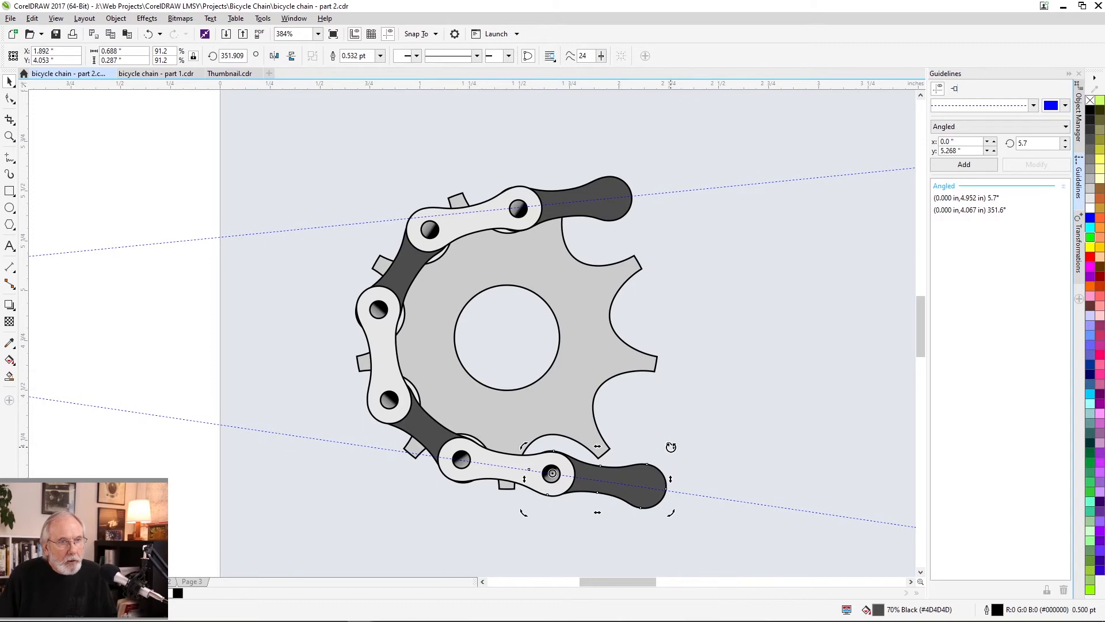
left_click(671, 448)
key("Escape")
Step: Duplicate the bottom light and dark links together and attach the copy to the dark link's free end along the lower guideline
left_click(532, 457)
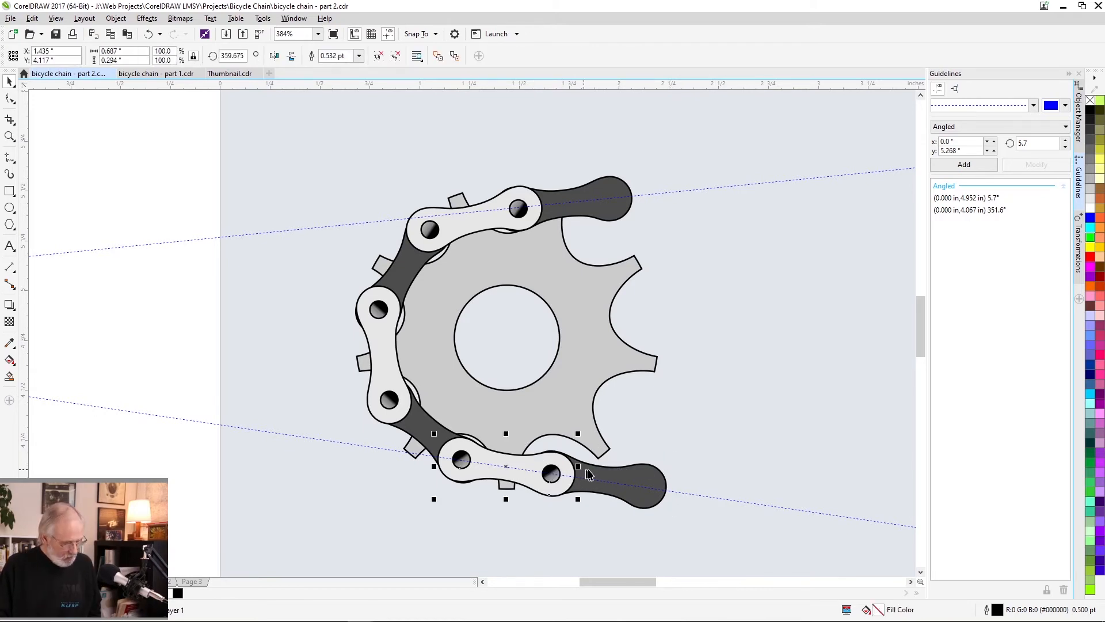
left_click(642, 476)
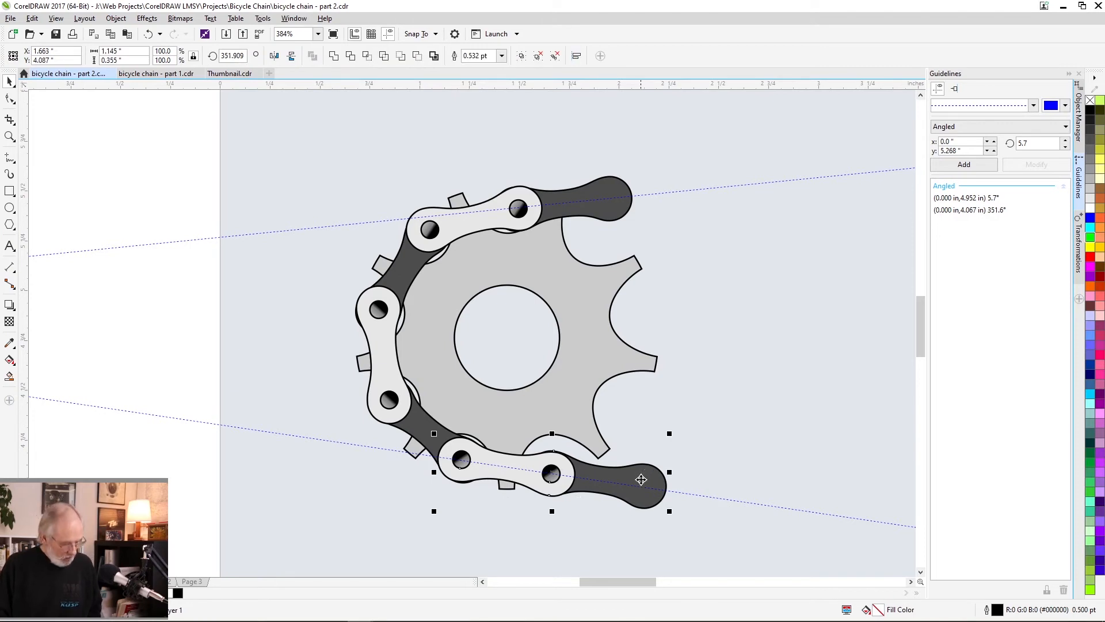
key("ctrl+d")
left_click_drag(576, 423, 700, 501)
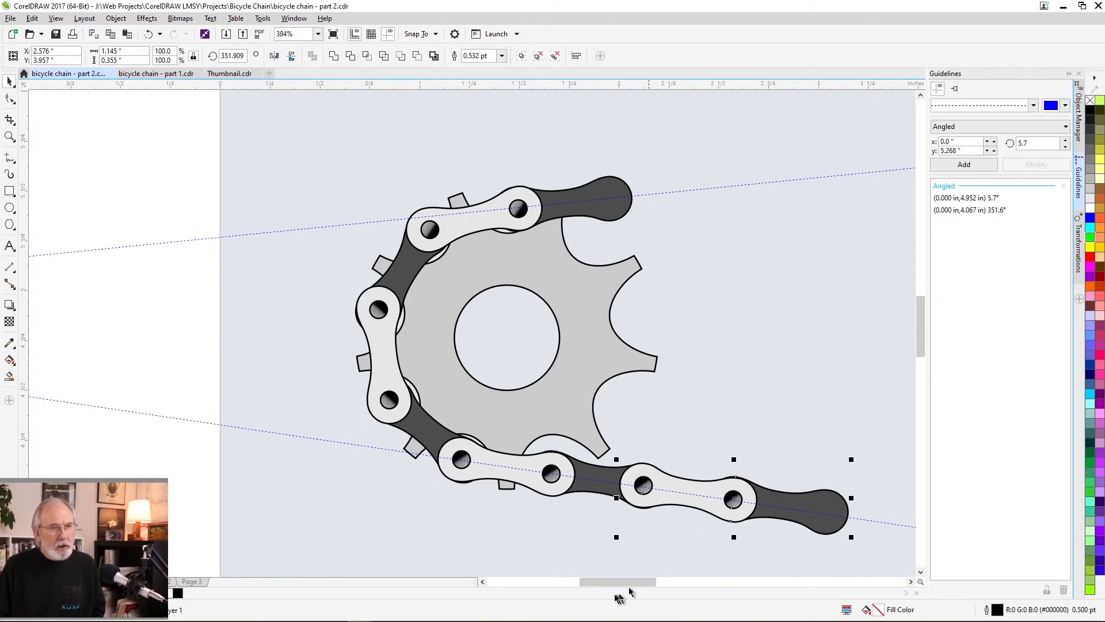
Step: Repeat the offset duplication of the link pair seven more times along the lower guideline until the chain reaches the large sprocket
left_click_drag(617, 584, 641, 587)
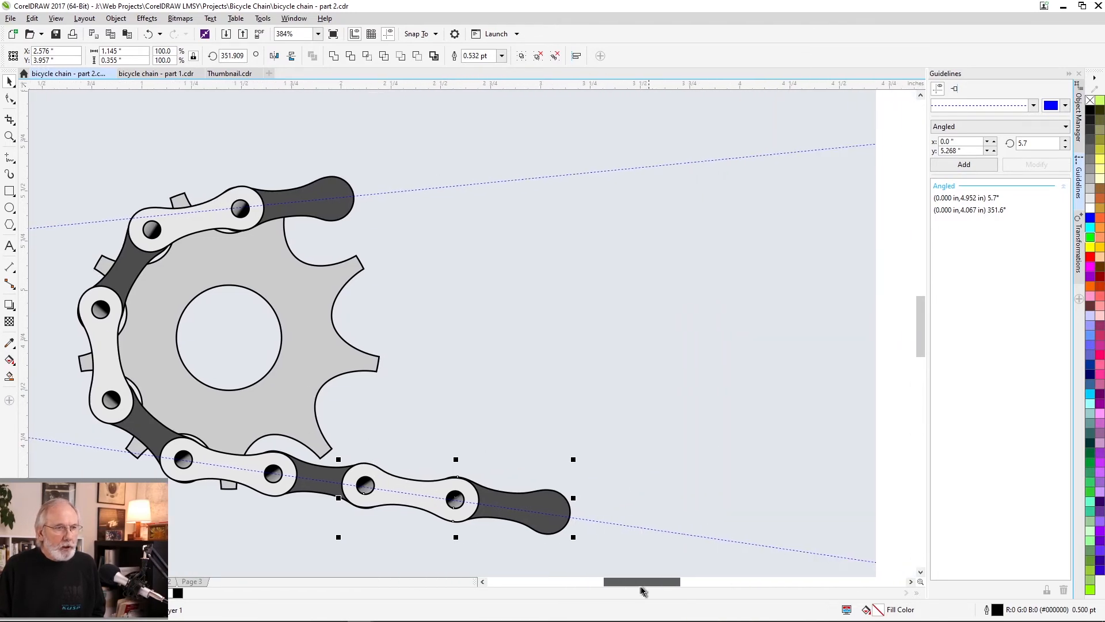
left_click_drag(919, 323, 920, 351)
key("ctrl+d")
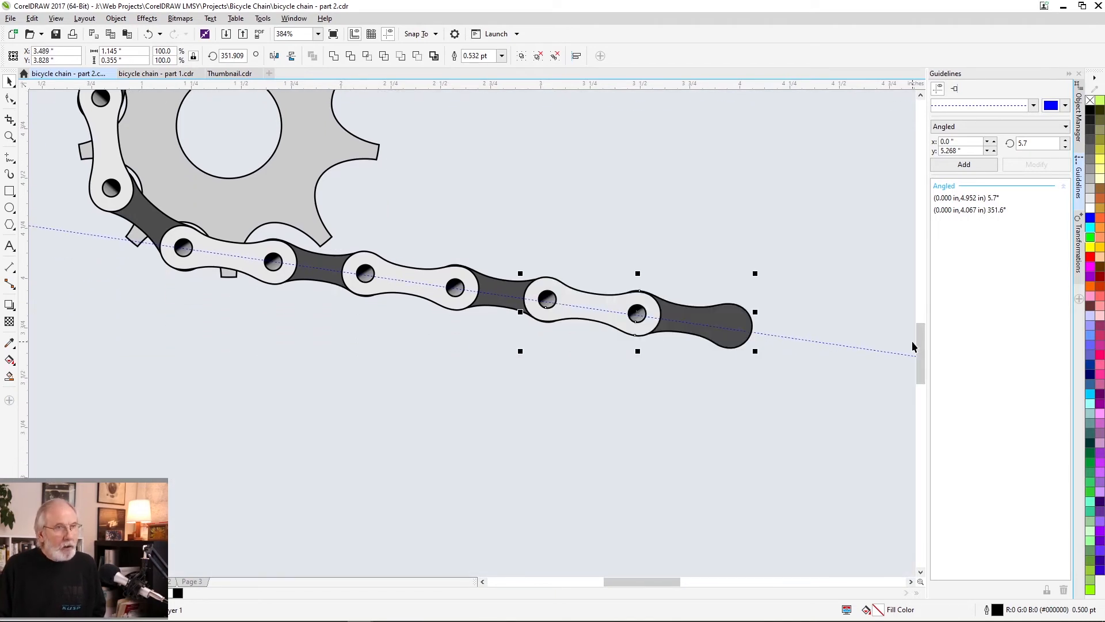
key("ctrl+d")
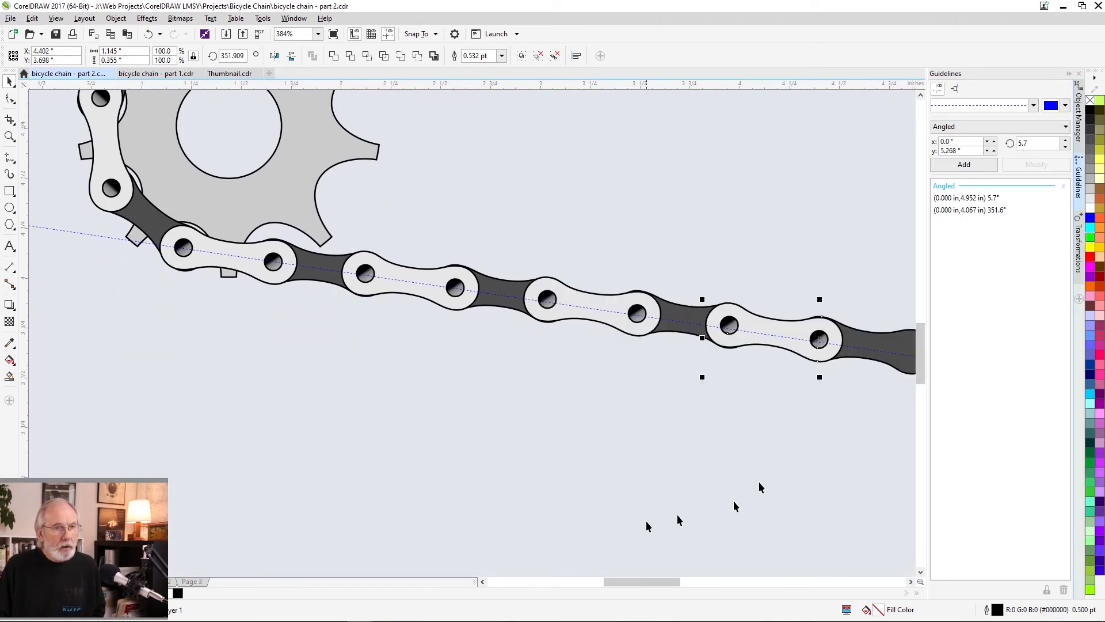
left_click_drag(652, 581, 730, 583)
key("ctrl+d")
key("ctrl+d")
key("ctrl+d")
key("ctrl+d")
key("ctrl+d")
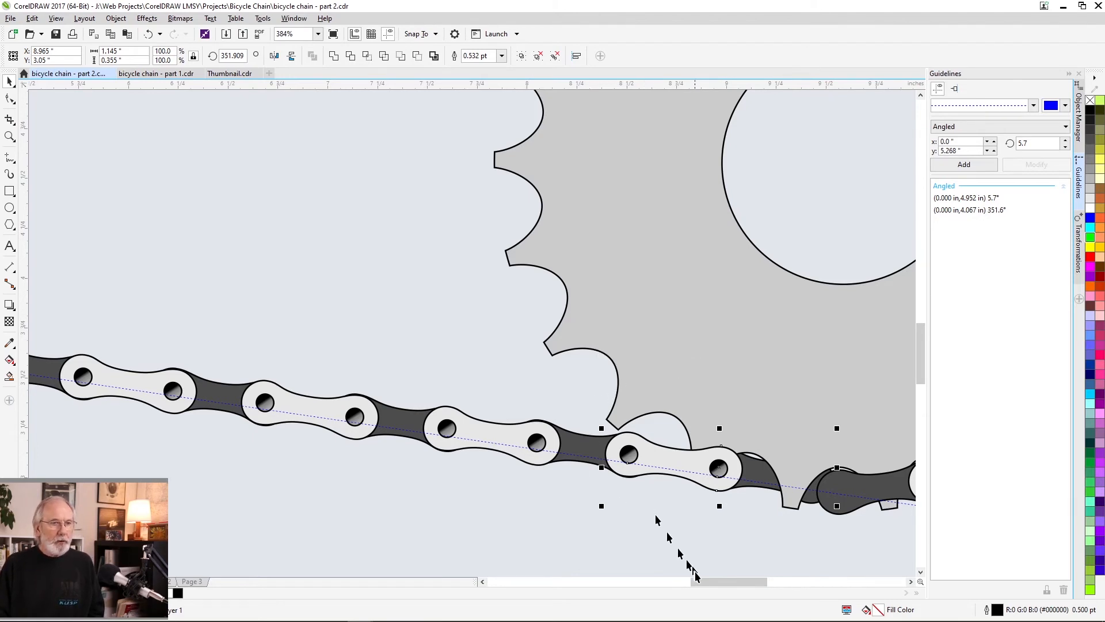
Step: Duplicate the small sprocket's top dark link and set the copy aside farther along the upper guideline
left_click_drag(697, 581, 624, 580)
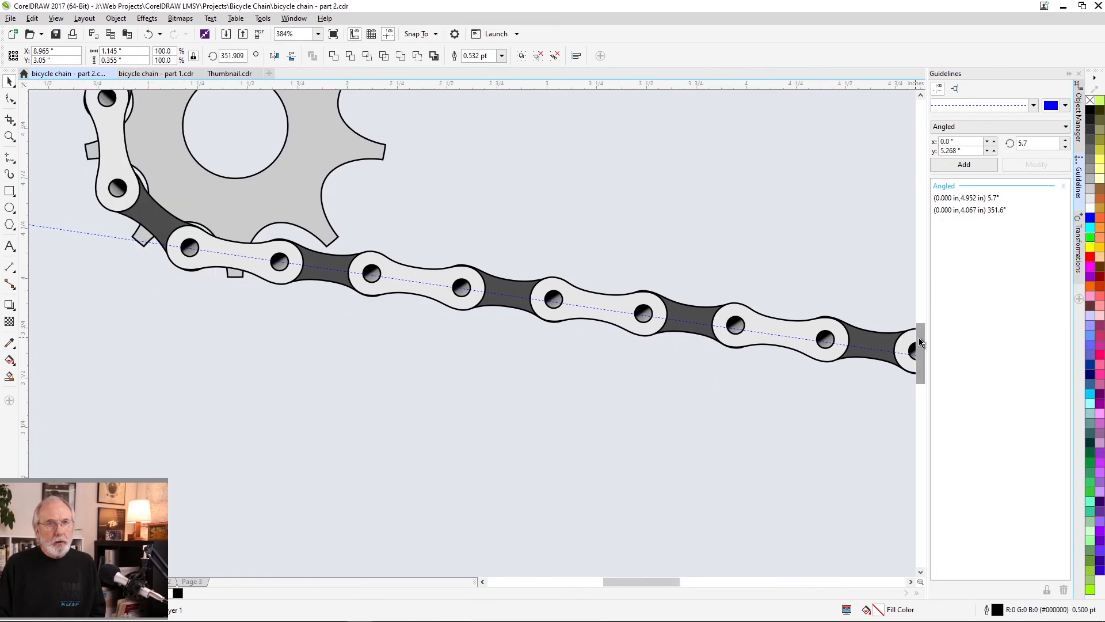
left_click_drag(919, 337, 917, 312)
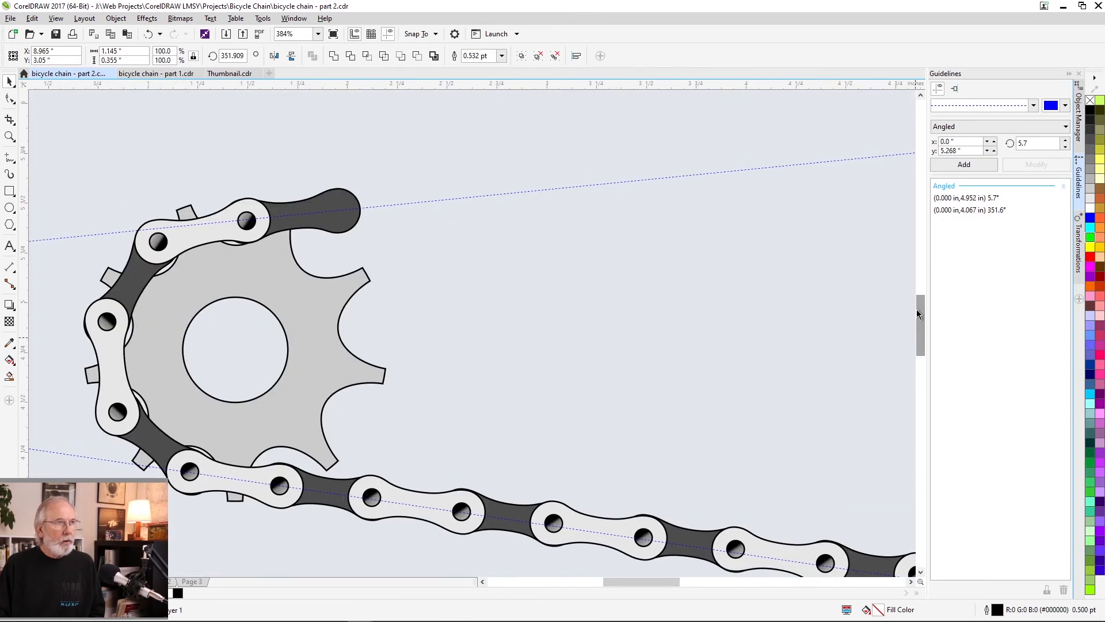
left_click(336, 205)
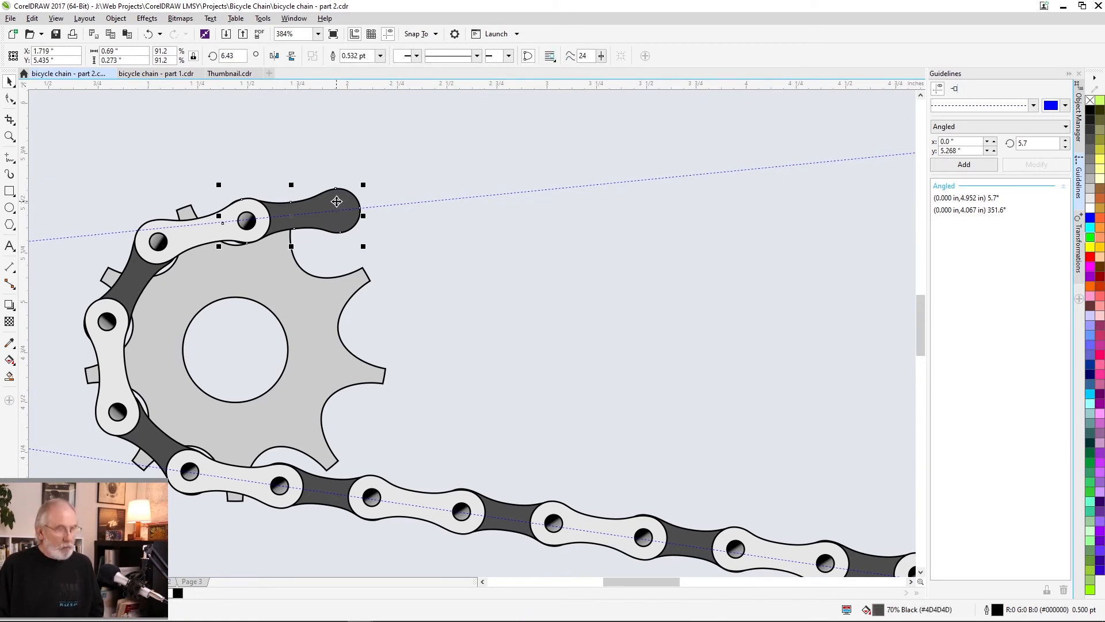
key("ctrl+d")
left_click_drag(321, 168, 520, 196)
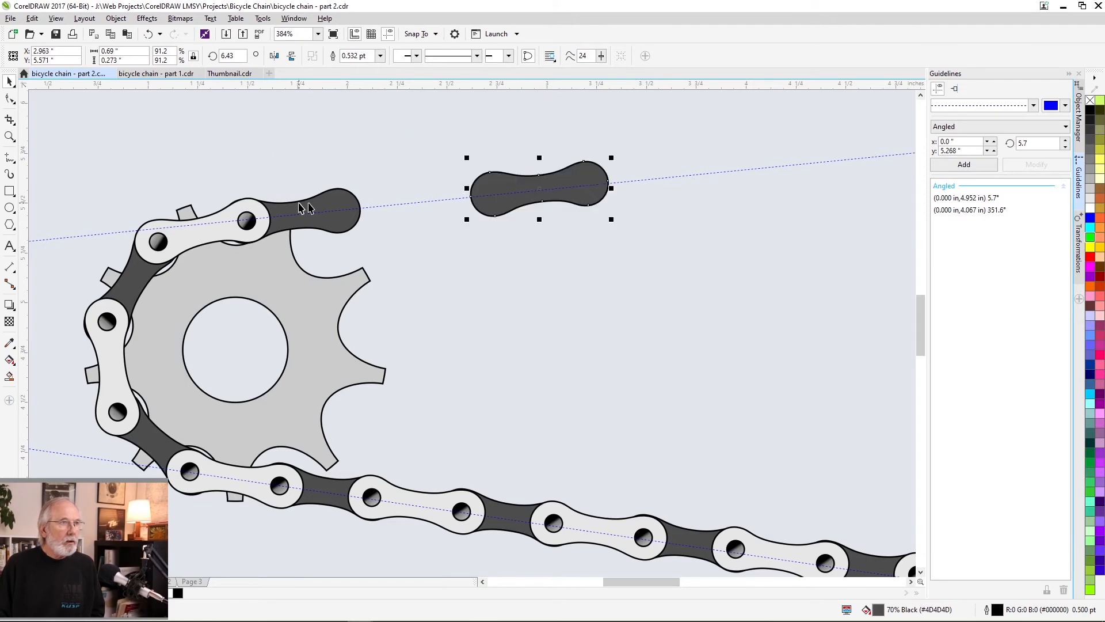
Step: Duplicate the top light link, attach it to the dark link's free end, and rotate it around its left pin onto the upper guideline
left_click(229, 212)
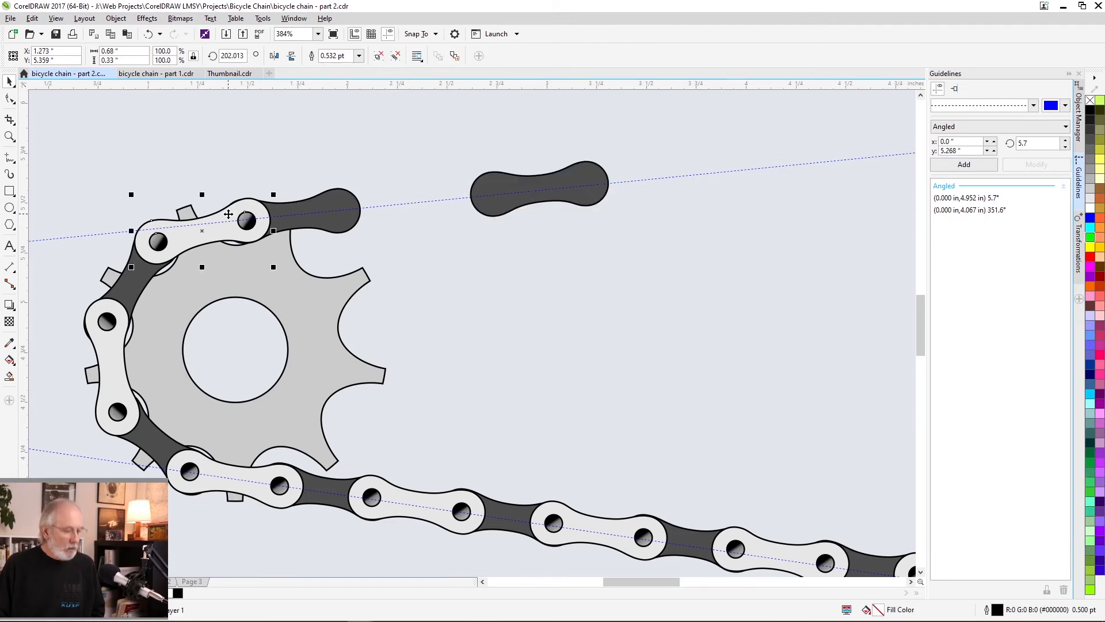
key("ctrl+d")
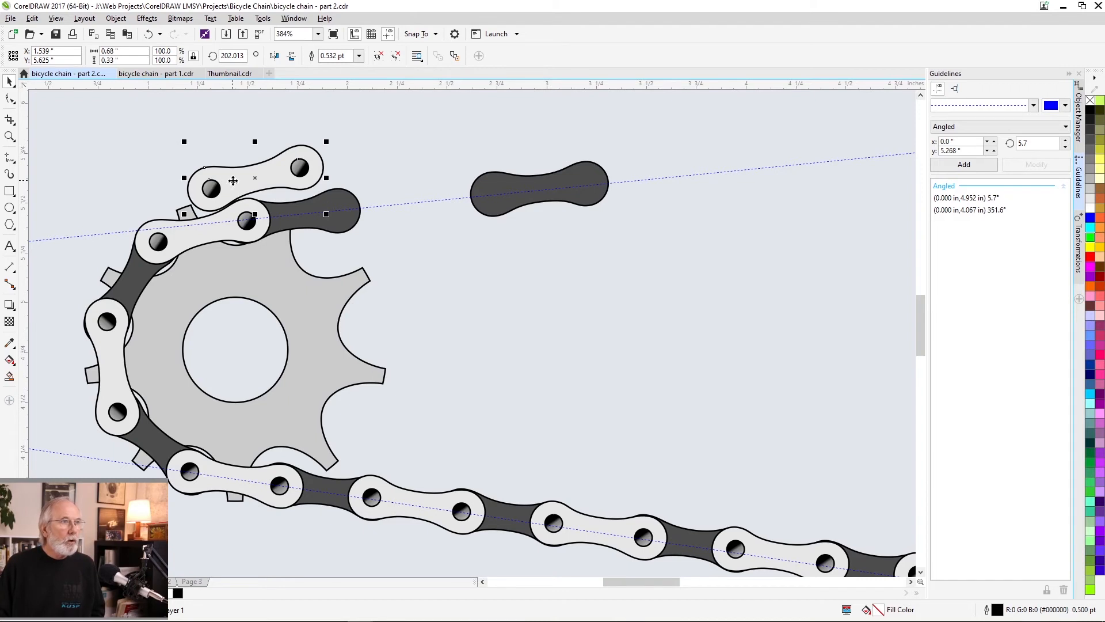
left_click_drag(233, 181, 360, 205)
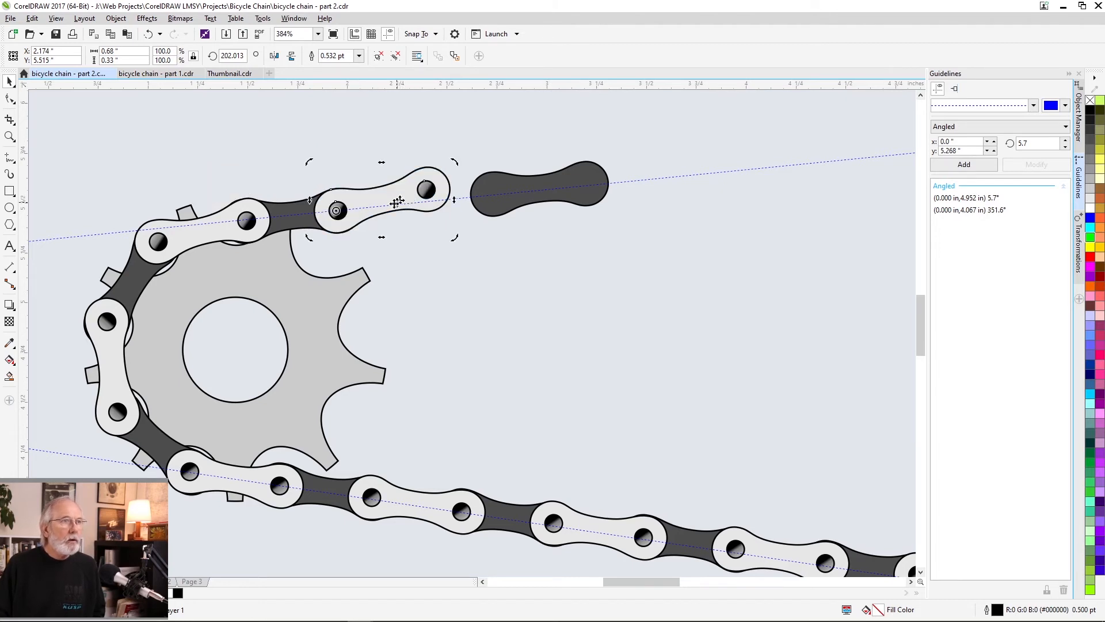
left_click_drag(453, 164, 462, 178)
Step: Move the spare dark link onto the new light link's right pin, continuing the chain along the upper guideline
left_click(495, 187)
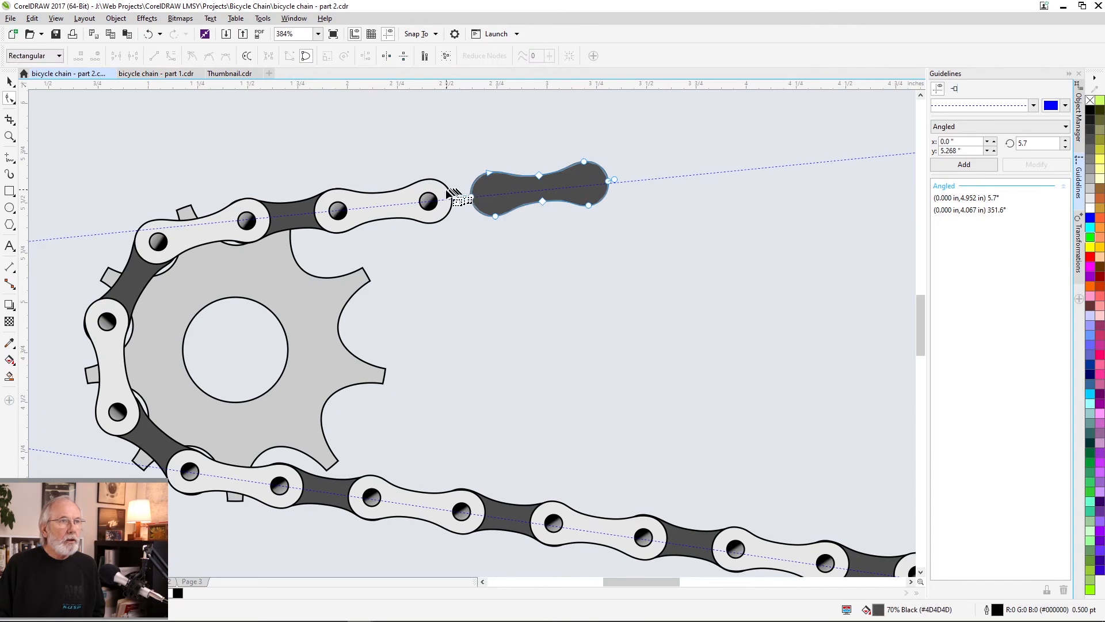
key("space")
left_click_drag(488, 190, 431, 199)
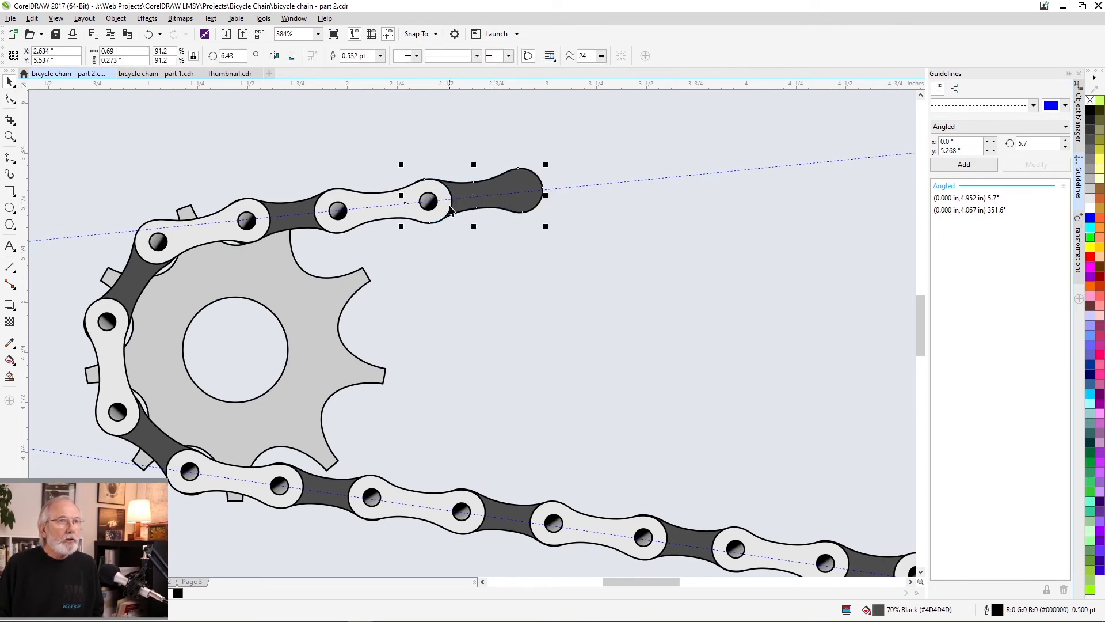
Step: Rotate the end dark link slightly onto the upper guideline, then duplicate it with its neighbouring light link and attach the copy to its free end
left_click(512, 181)
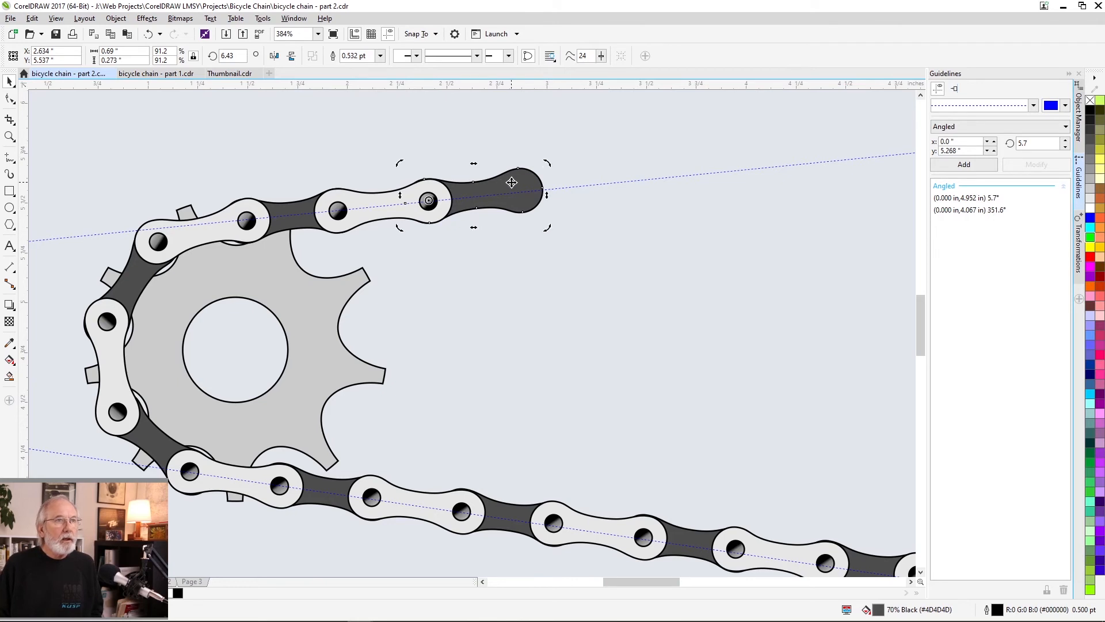
left_click_drag(547, 165, 551, 163)
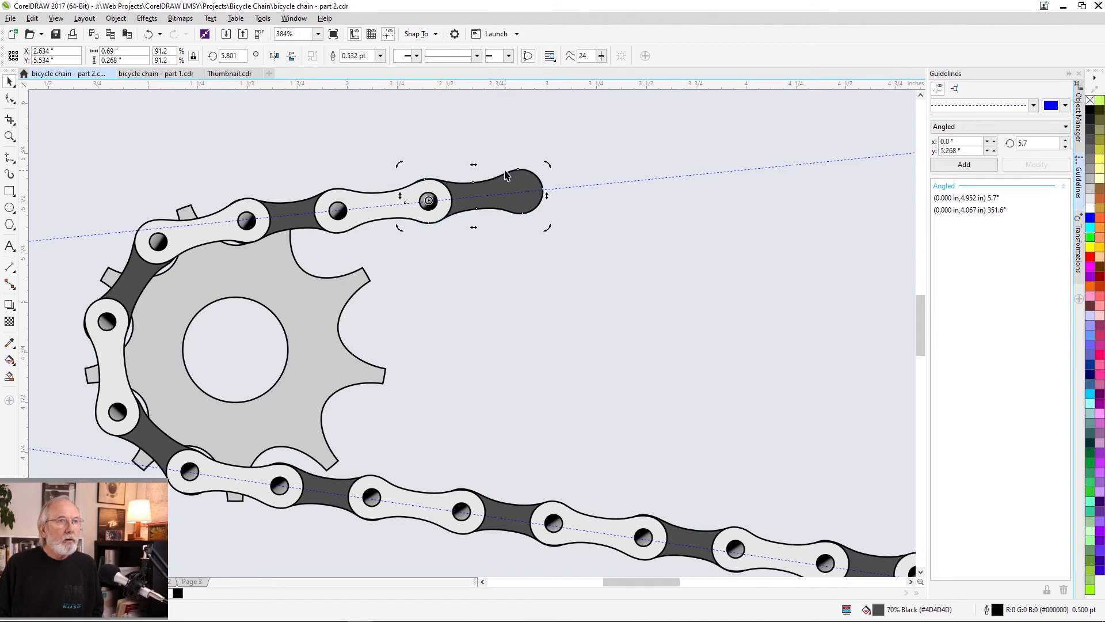
left_click(445, 198)
left_click(506, 190, "shift")
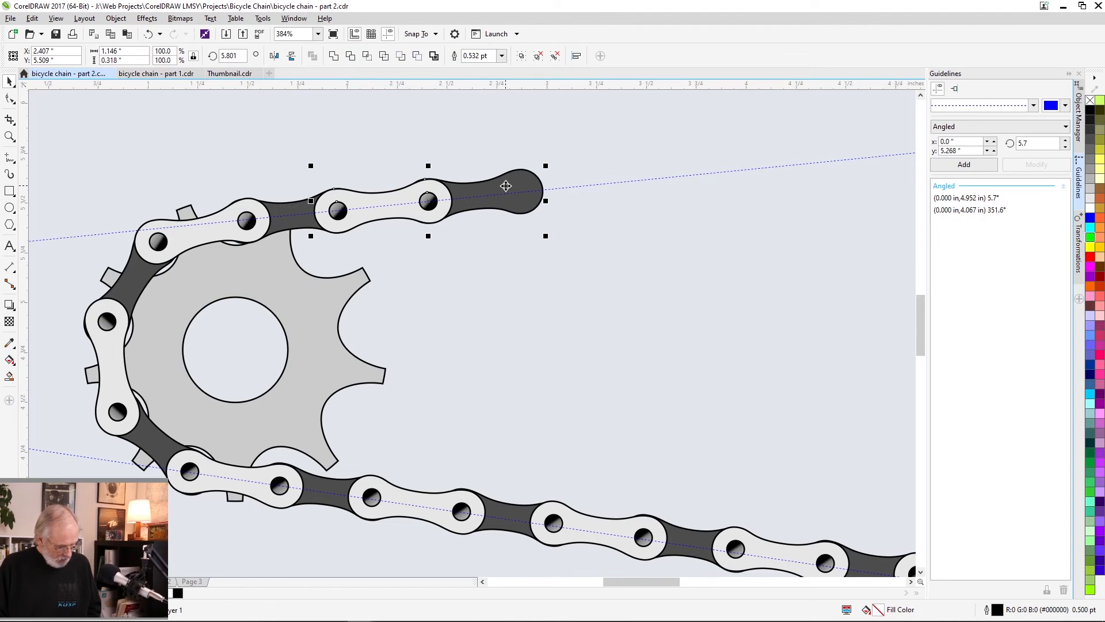
key("ctrl+d")
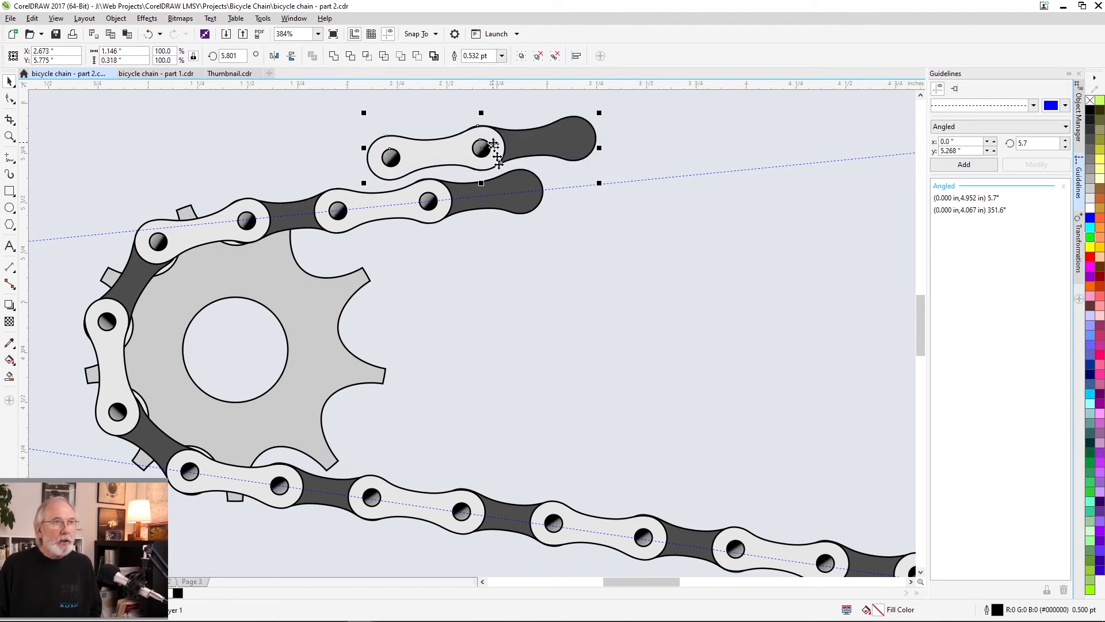
left_click_drag(446, 150, 575, 179)
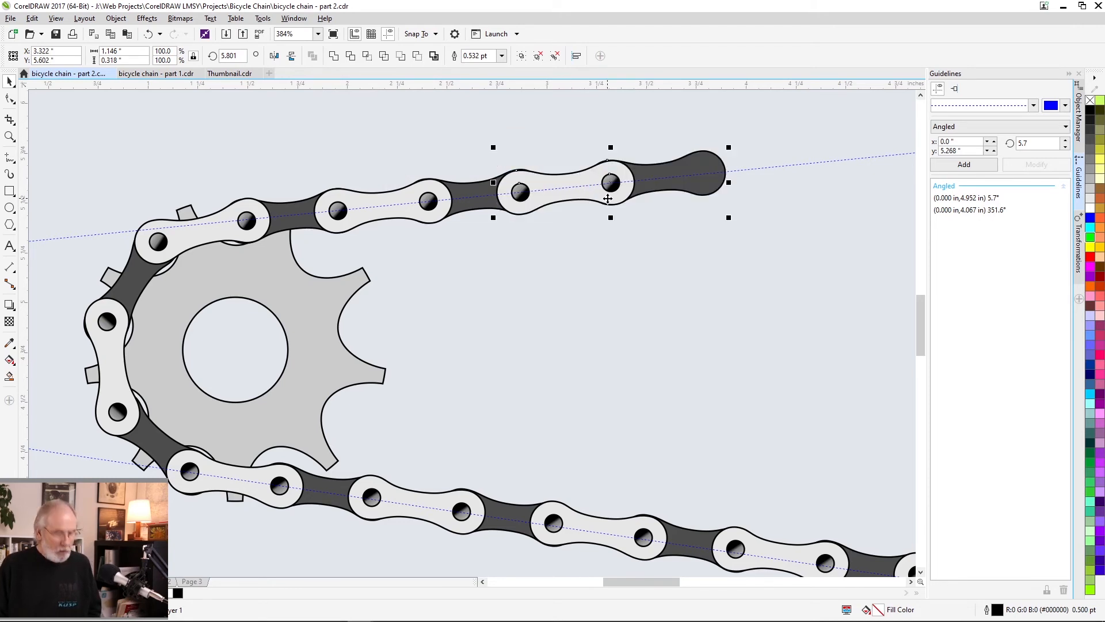
Step: Repeat the offset duplication of the link pair six times along the upper guideline until the chain reaches the large sprocket
key("ctrl+r")
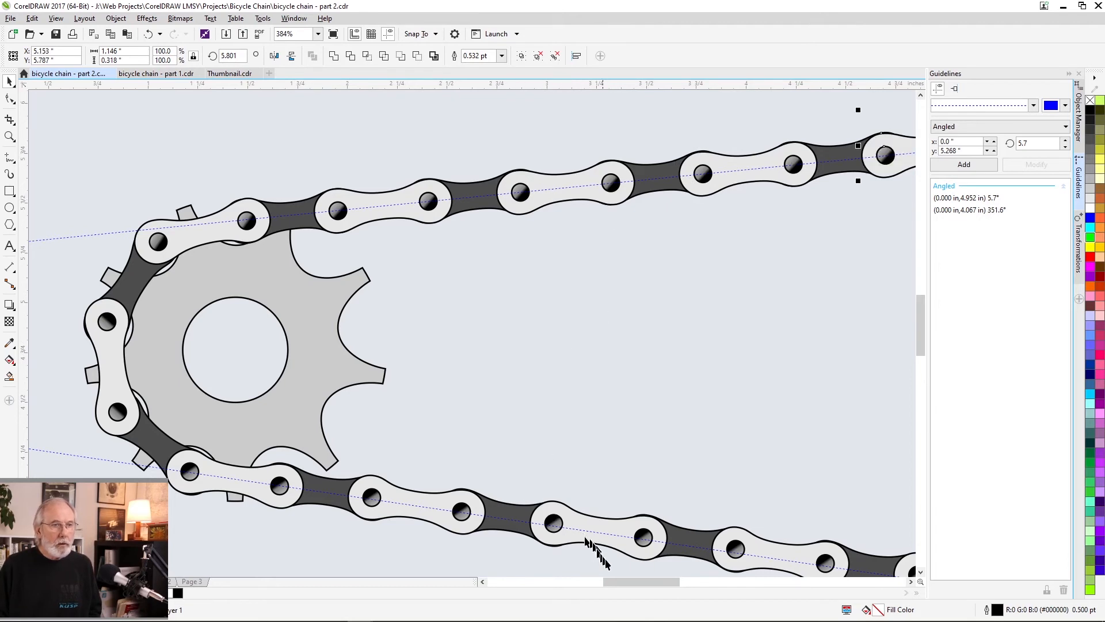
left_click_drag(624, 582, 718, 578)
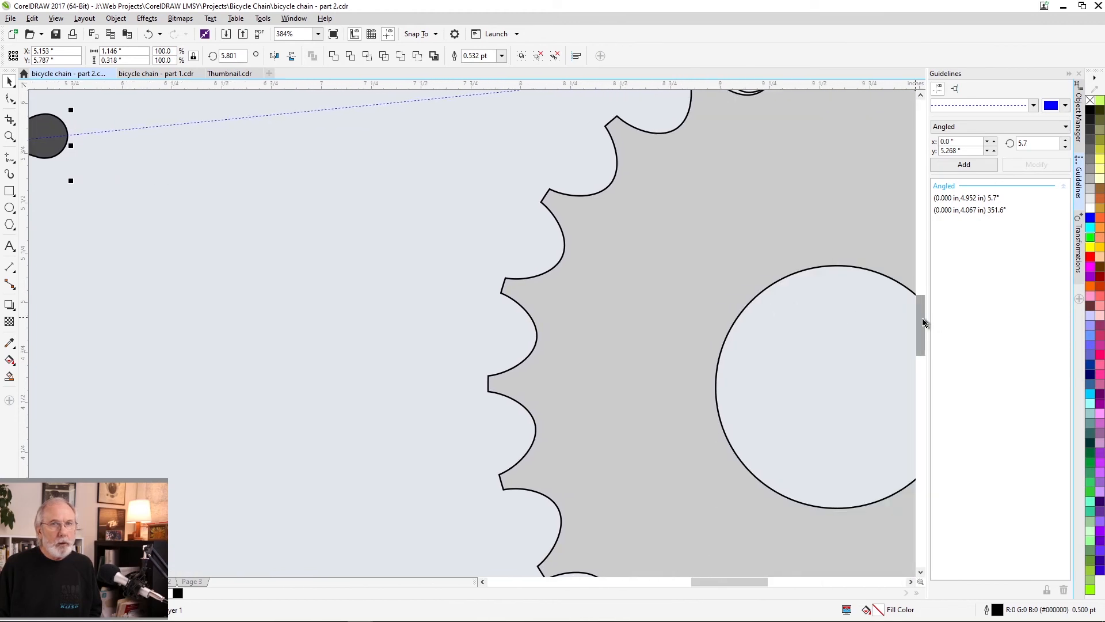
left_click_drag(920, 316, 919, 298)
key("ctrl+d")
key("ctrl+d")
key("ctrl+d")
key("ctrl+d")
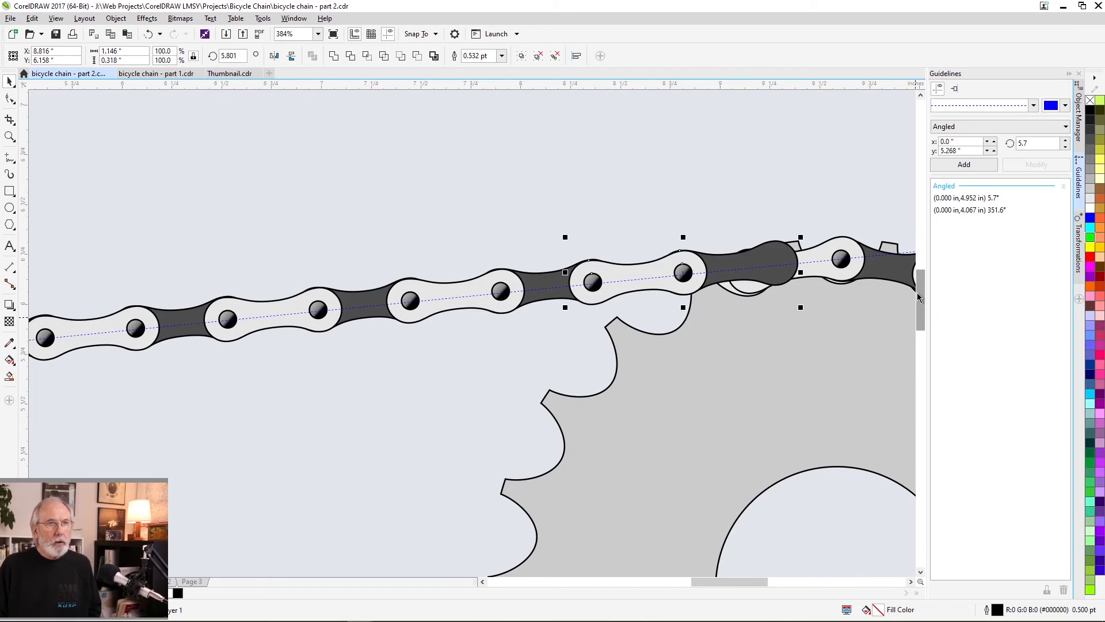
Step: Group the last five links of the lower chain run beside the large sprocket
key("z")
right_click(539, 159)
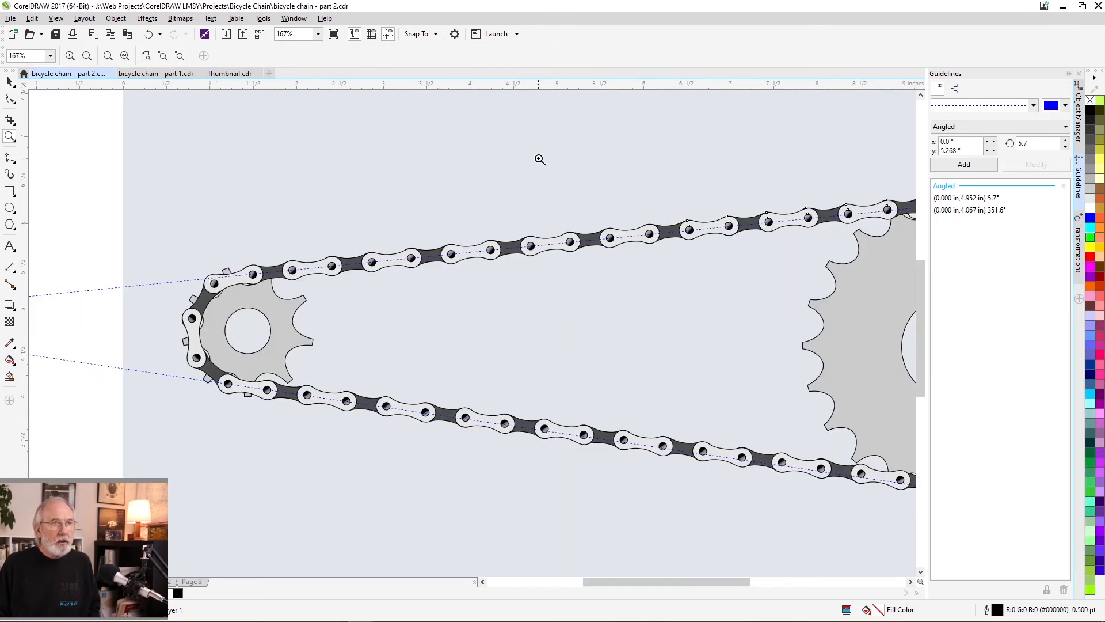
right_click(878, 336)
left_click_drag(510, 229, 705, 432)
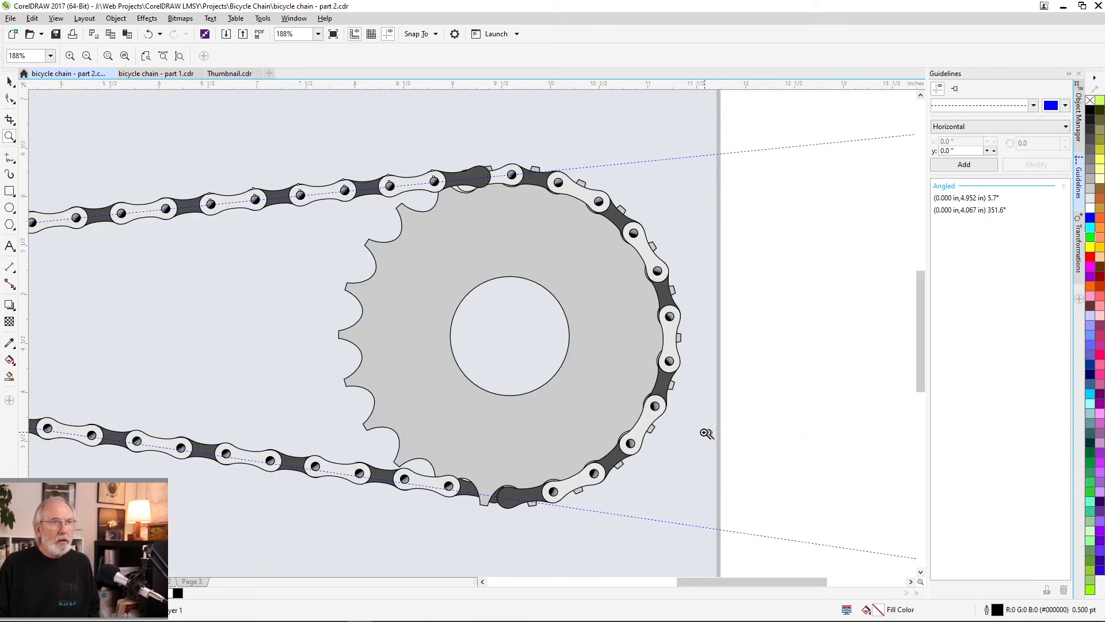
key("space")
left_click(465, 485)
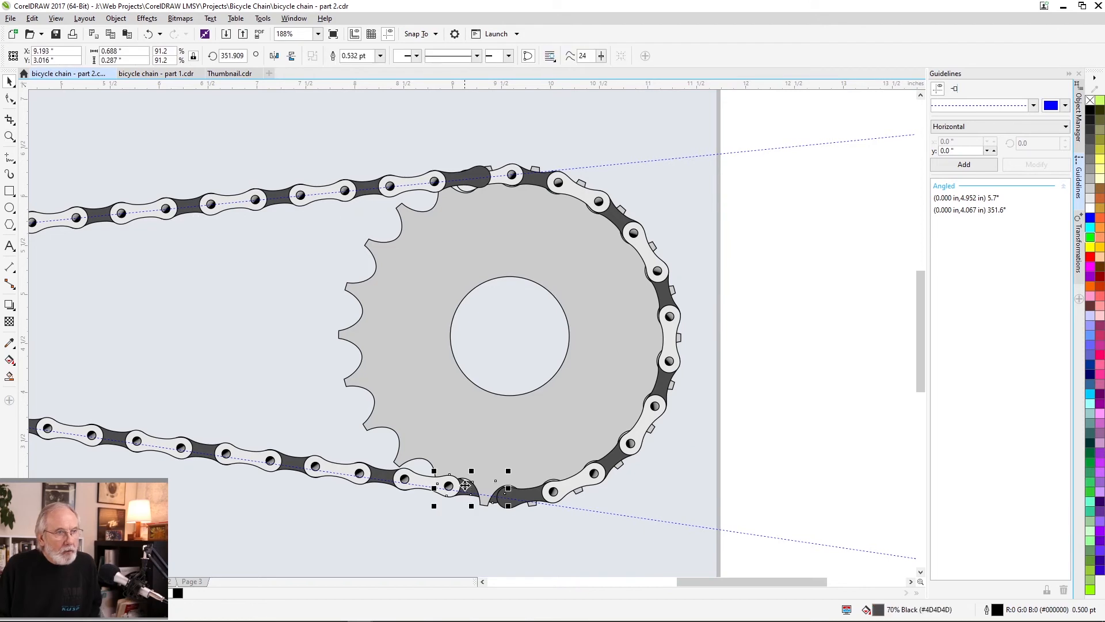
left_click(429, 485, "shift")
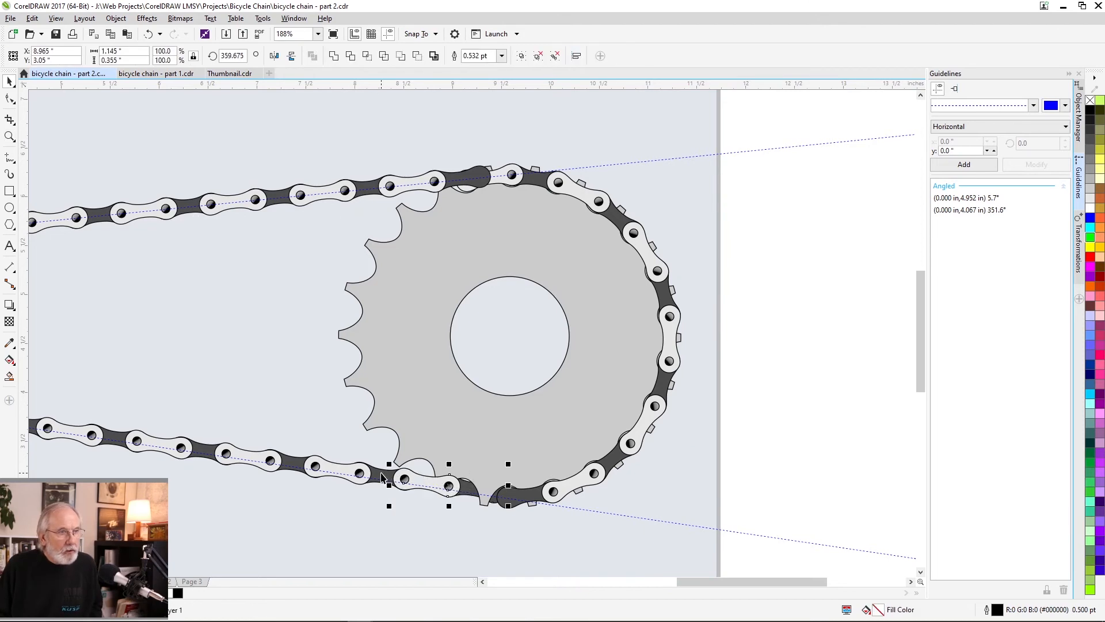
left_click(381, 477, "shift")
left_click(311, 464, "shift")
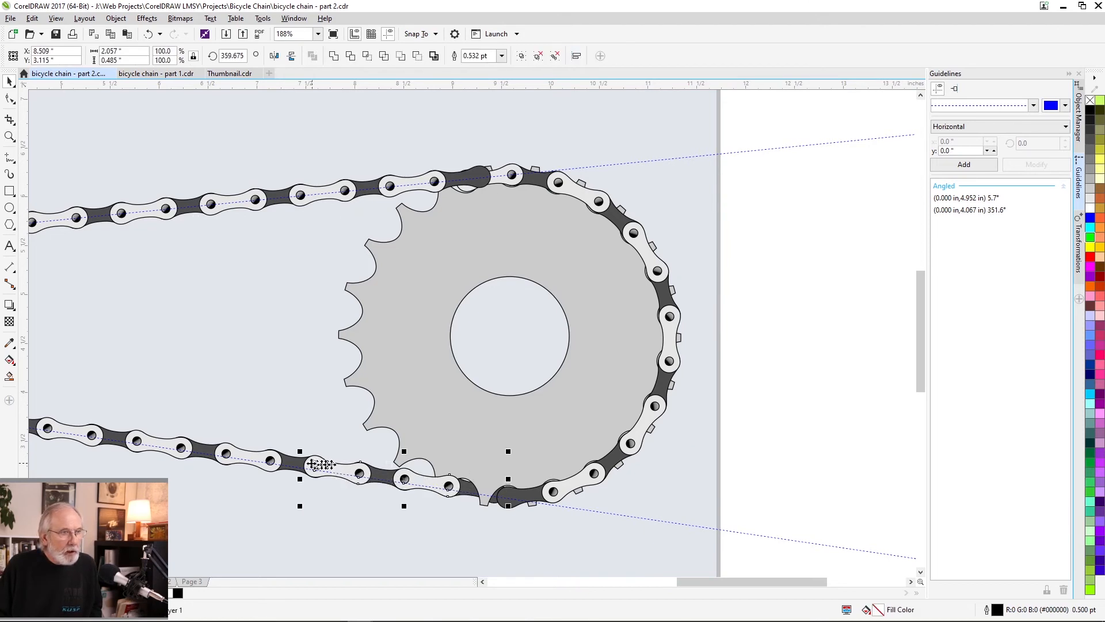
left_click(293, 463, "shift")
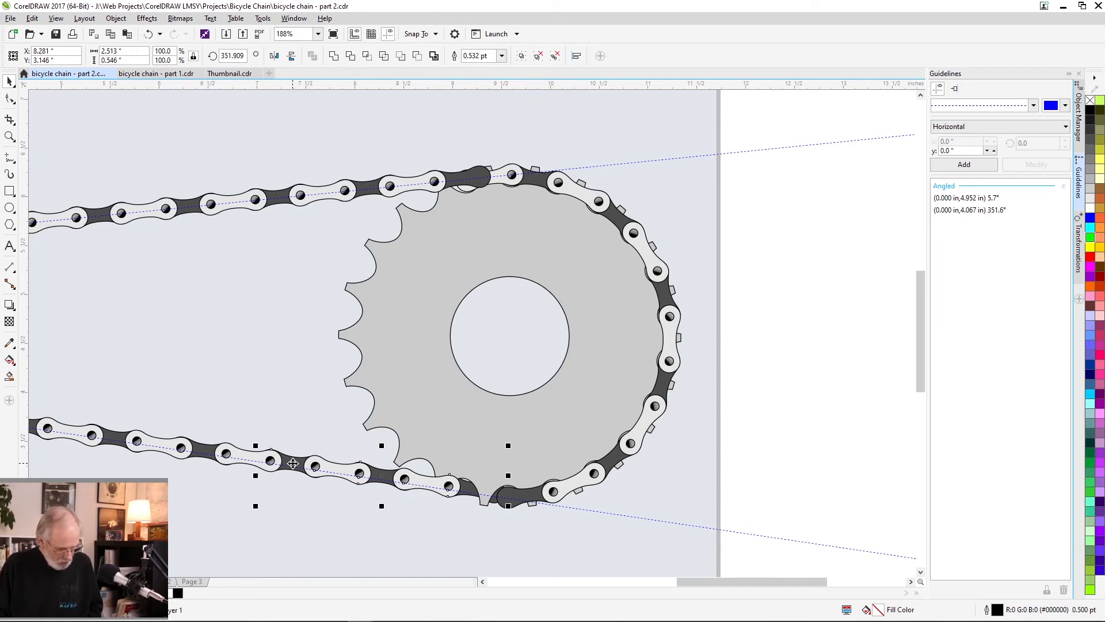
key("ctrl+l")
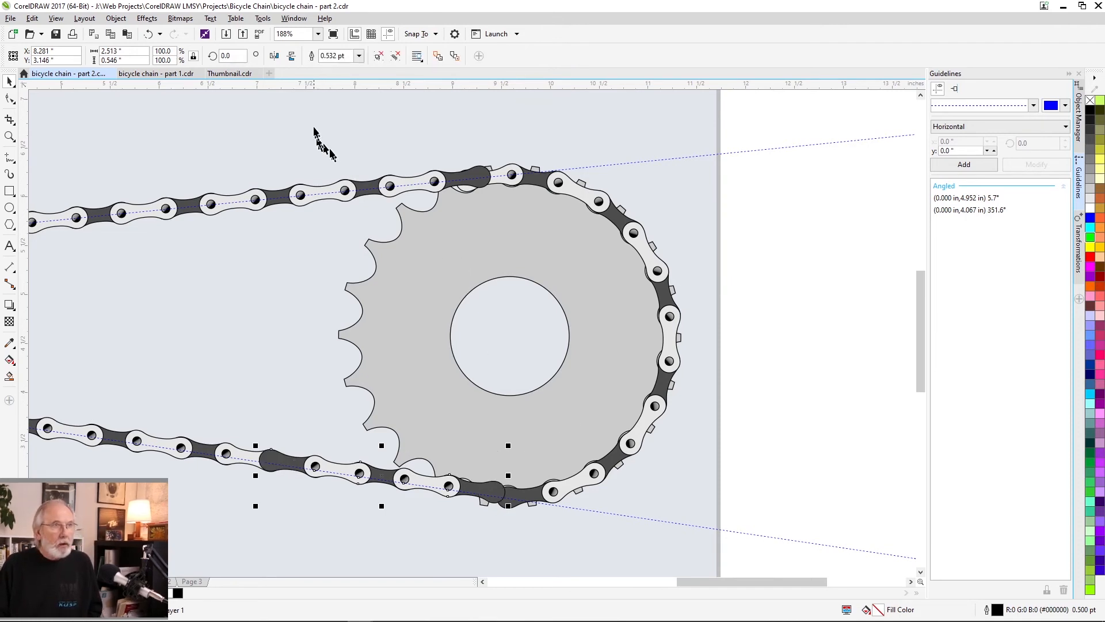
Step: Select the large sprocket with its wrapped links and rotate them clockwise about the sprocket's centre to about 355.5°
left_click_drag(314, 105, 696, 541)
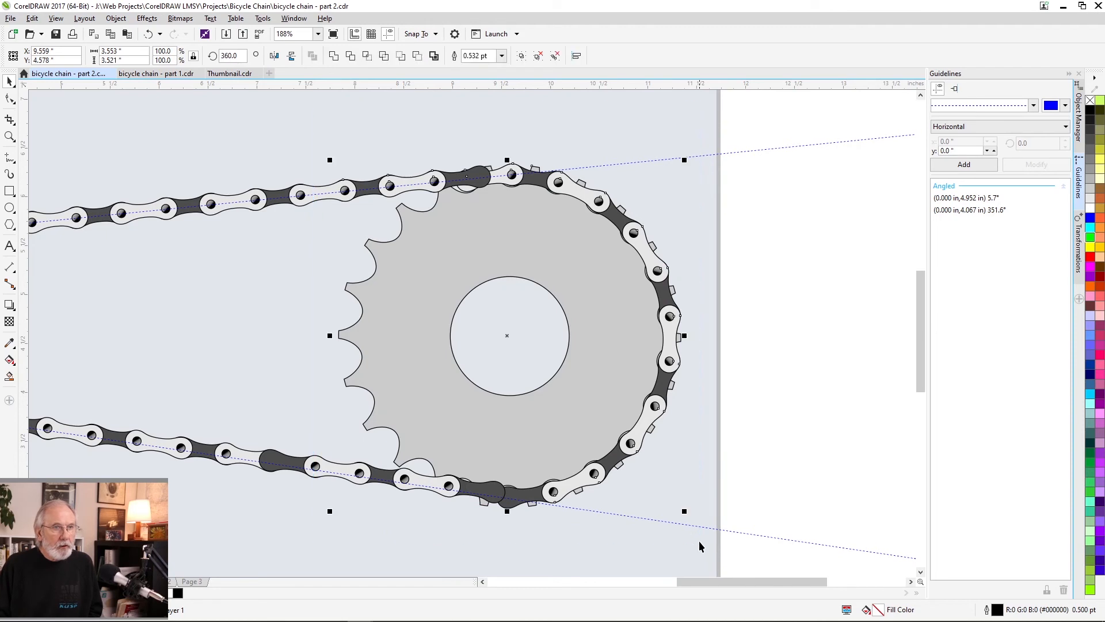
left_click(593, 295)
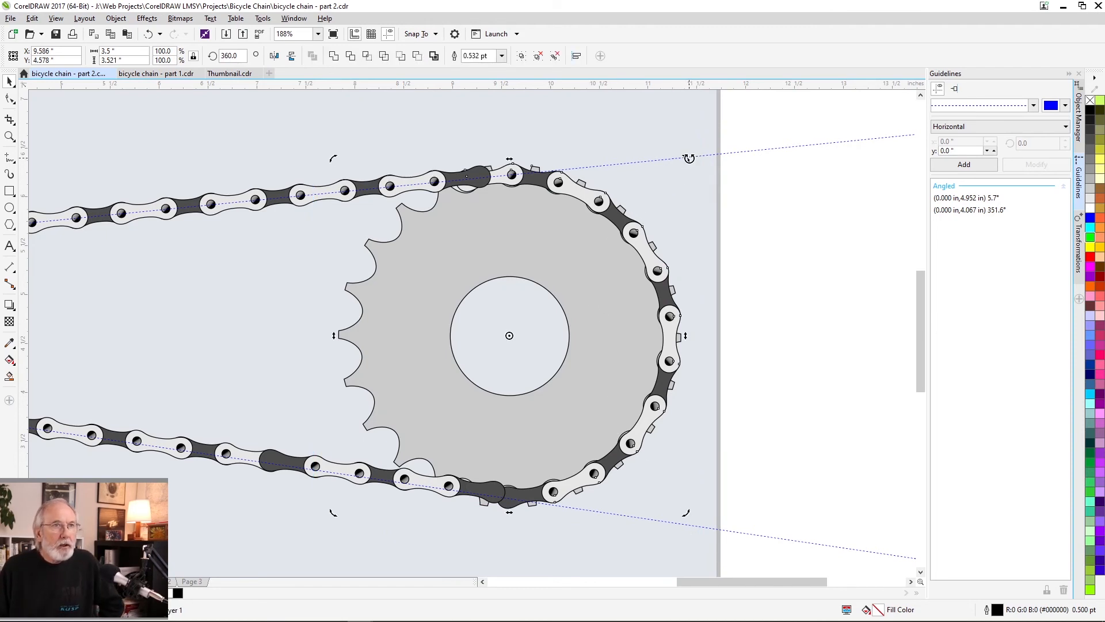
left_click_drag(689, 157, 701, 168)
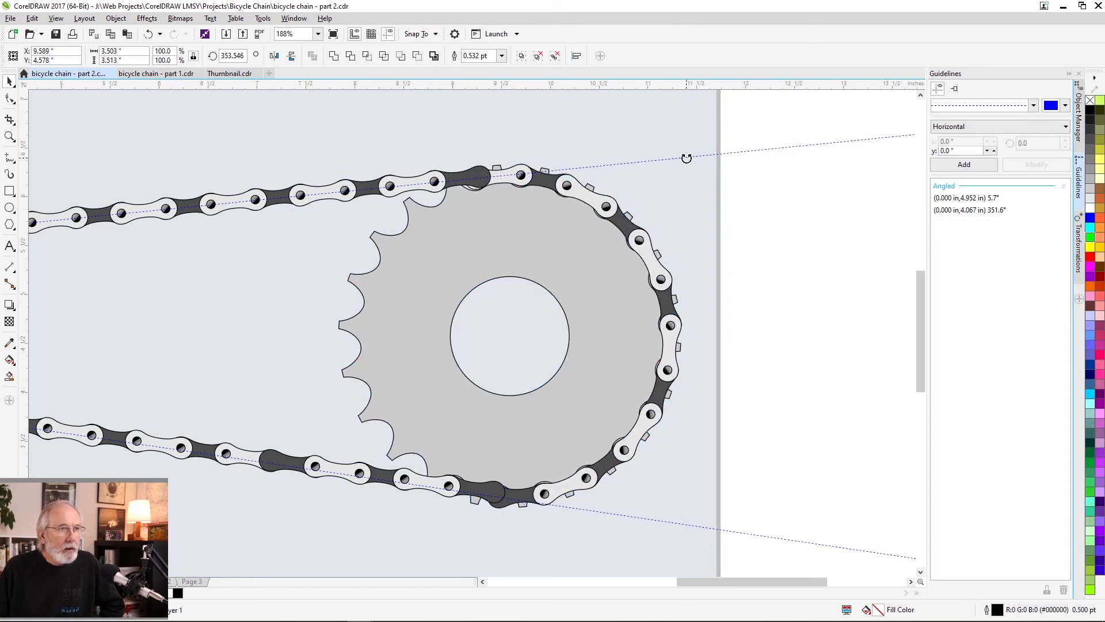
left_click_drag(686, 158, 691, 167)
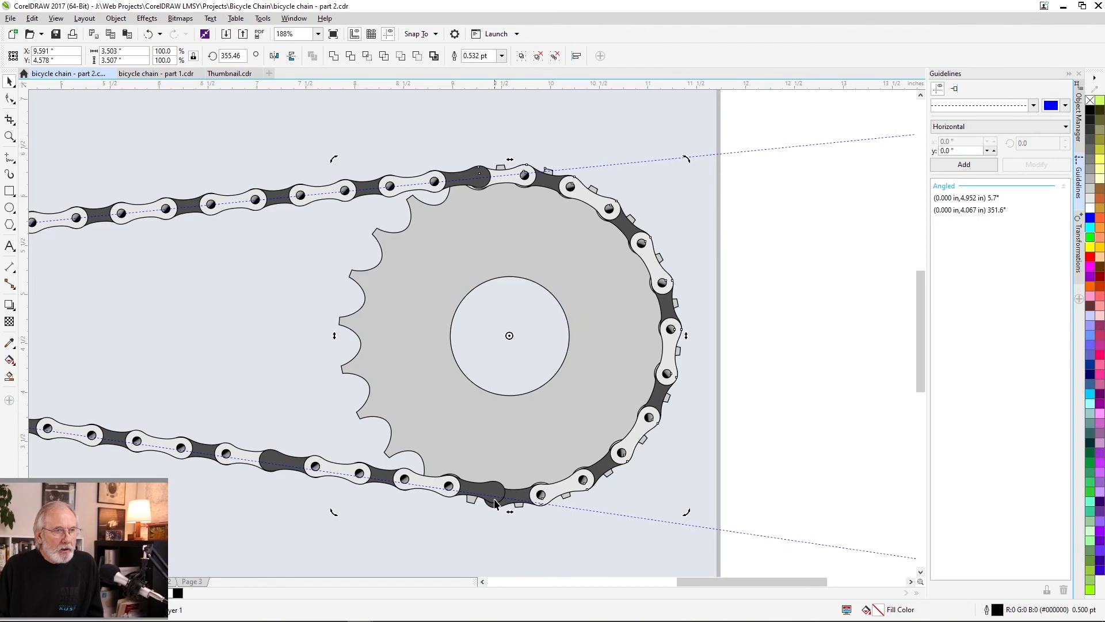
Step: Delete the end dark link inside the grouped lower links beside the large sprocket
left_click(468, 483)
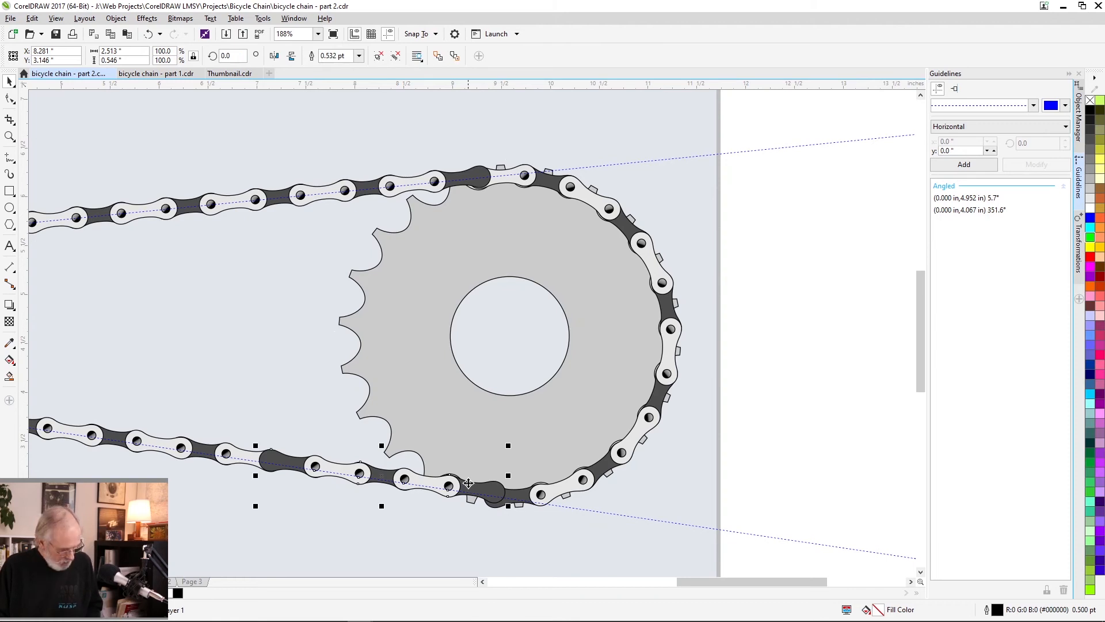
left_click(468, 483, "ctrl")
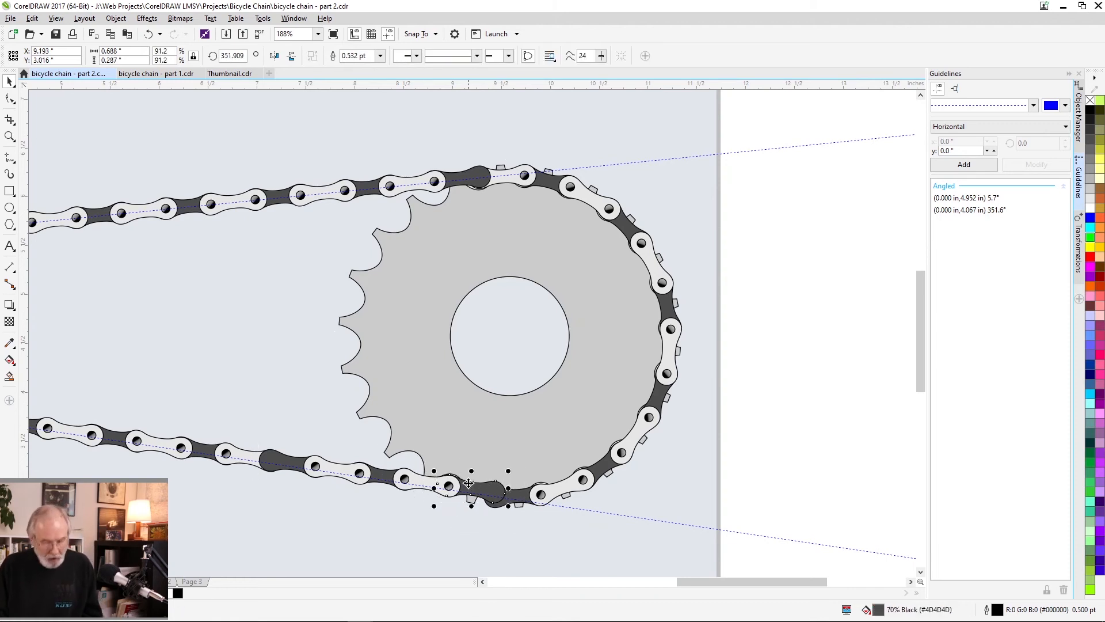
key("Delete")
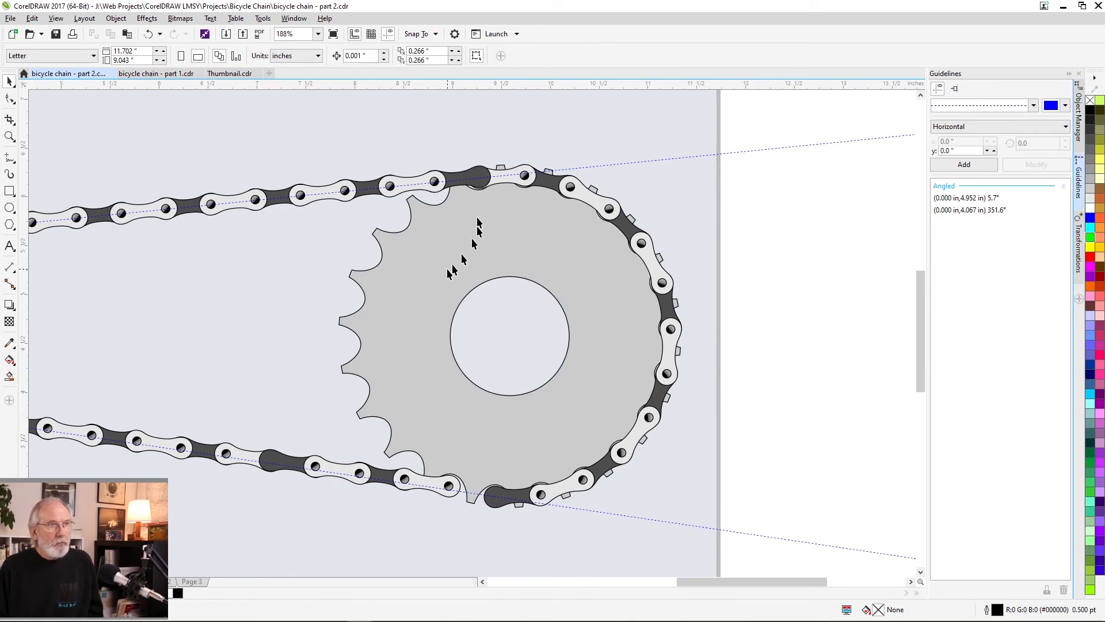
Step: Move the large sprocket assembly's rotation centre to the upper run's last dark link end and rotate the assembly clockwise to about 346.6°
left_click_drag(331, 120, 544, 351)
left_click_drag(662, 459, 691, 524)
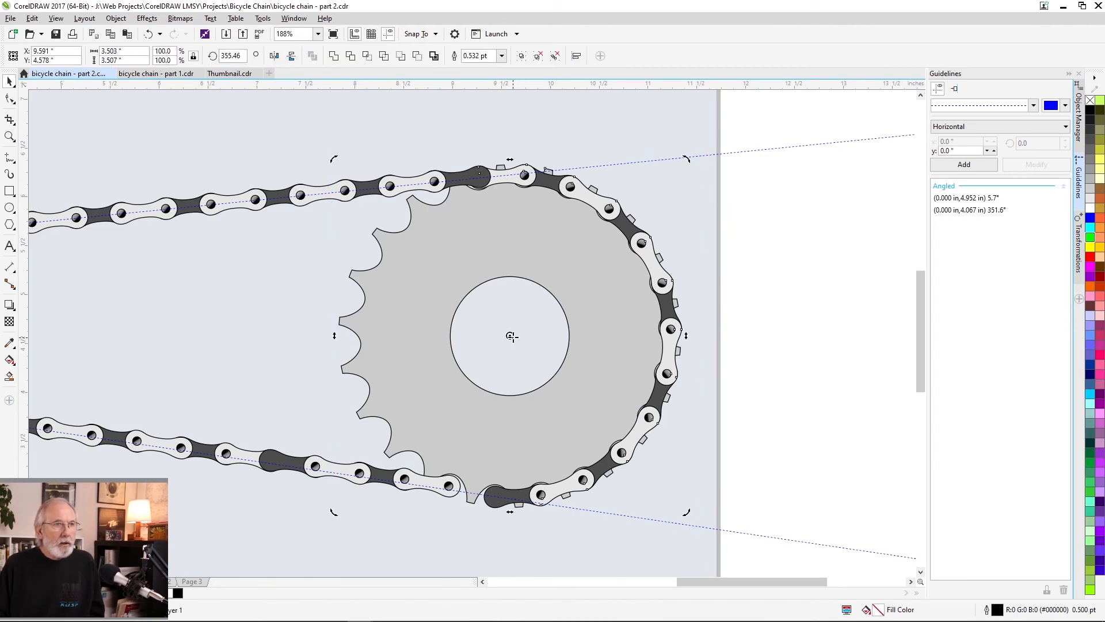
mouse_move(508, 331)
left_mouse_down()
mouse_move(502, 298)
mouse_move(516, 254)
mouse_move(478, 195)
mouse_move(483, 184)
left_mouse_up()
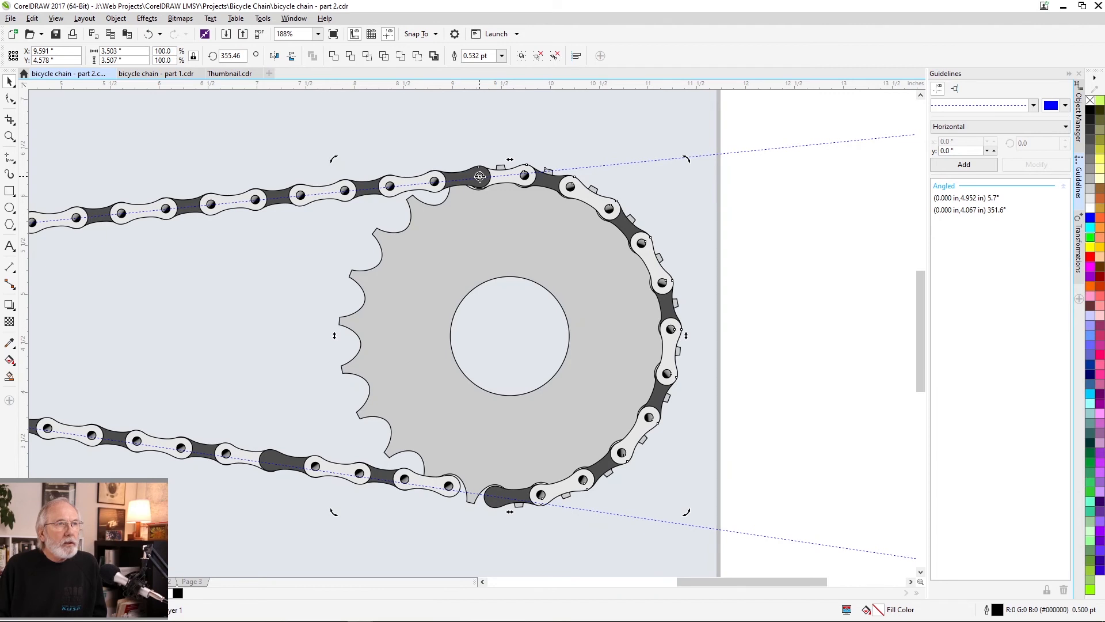
left_click_drag(480, 176, 480, 176)
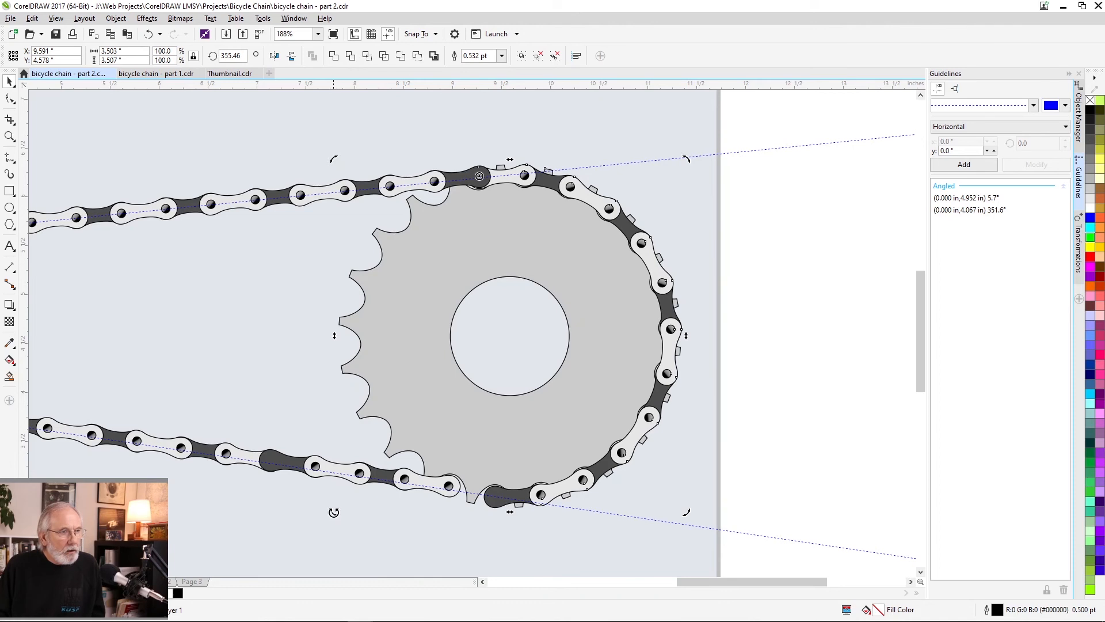
left_click_drag(332, 511, 310, 517)
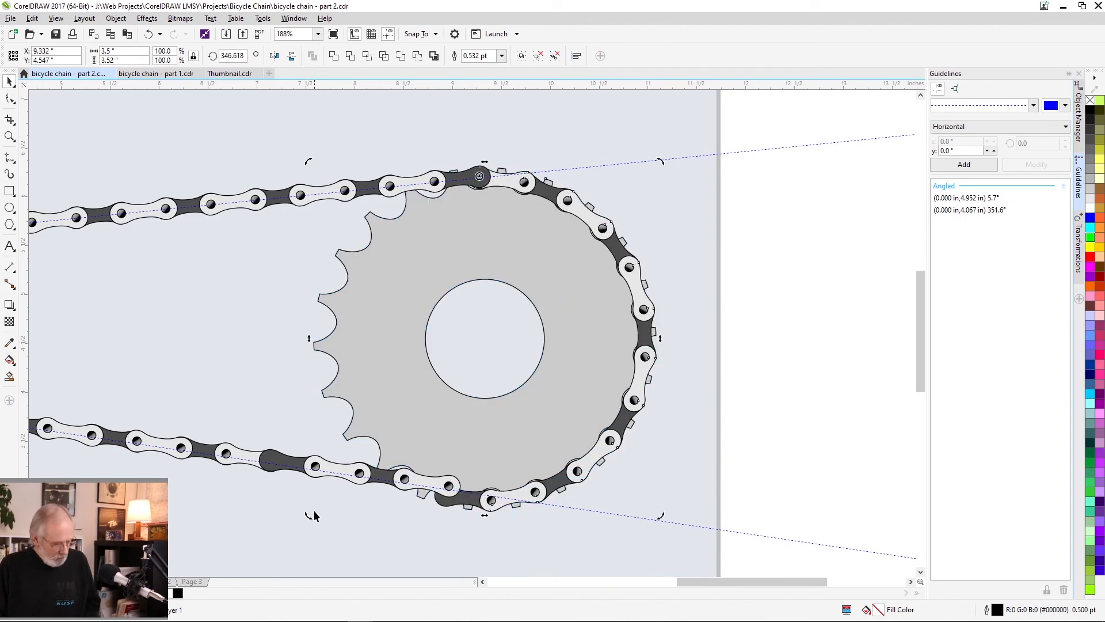
Step: Select all the lower-run links between the small and large sprockets and group them
key("z")
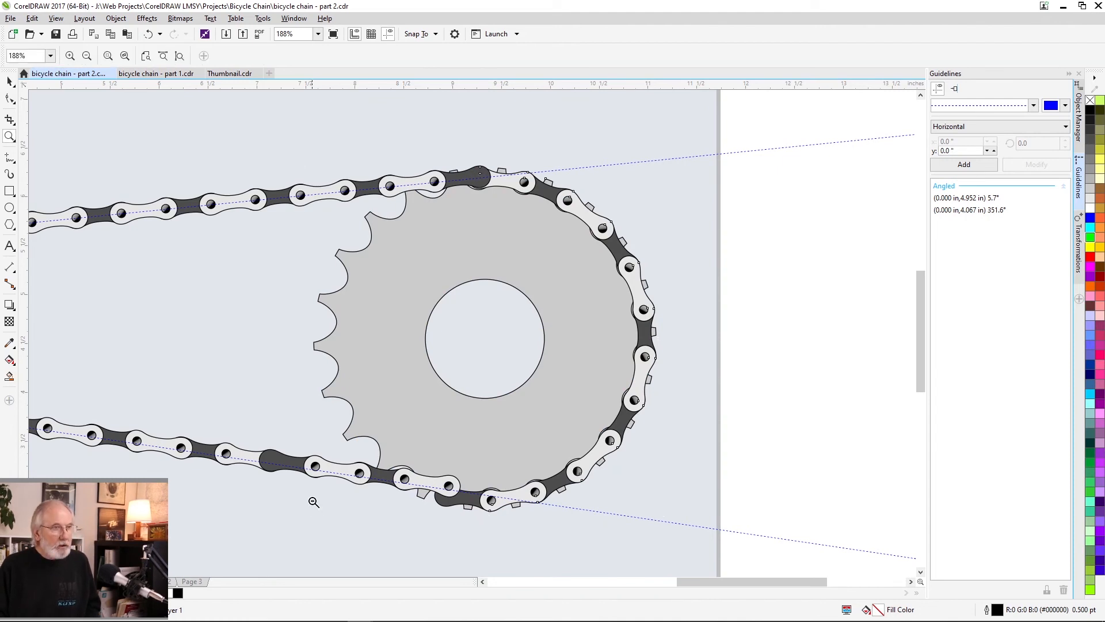
left_click(314, 502, "shift")
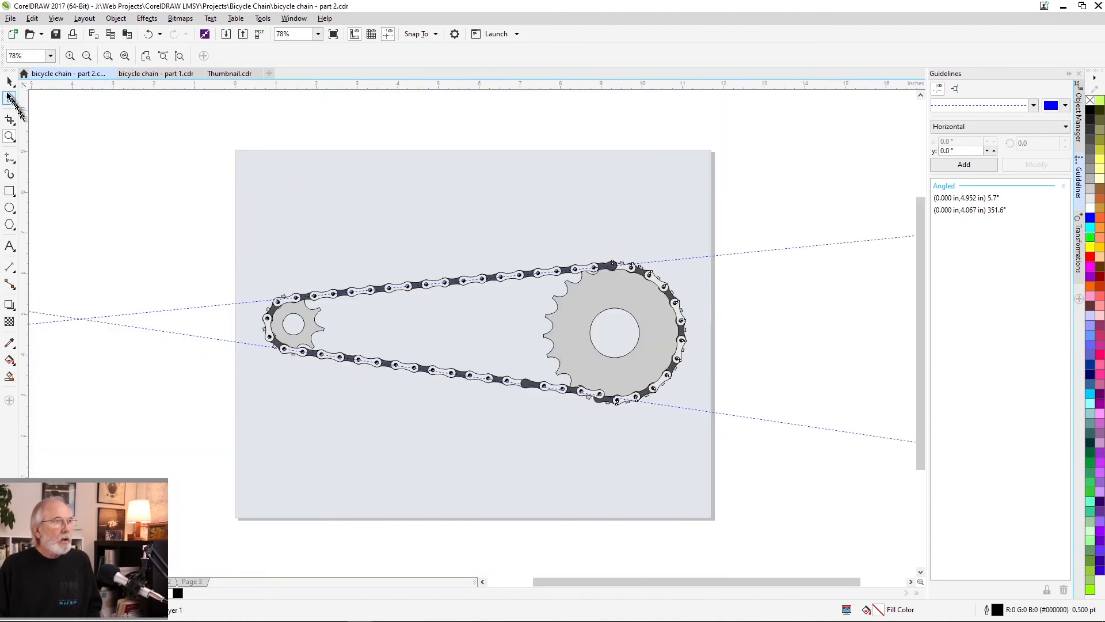
left_click(9, 81)
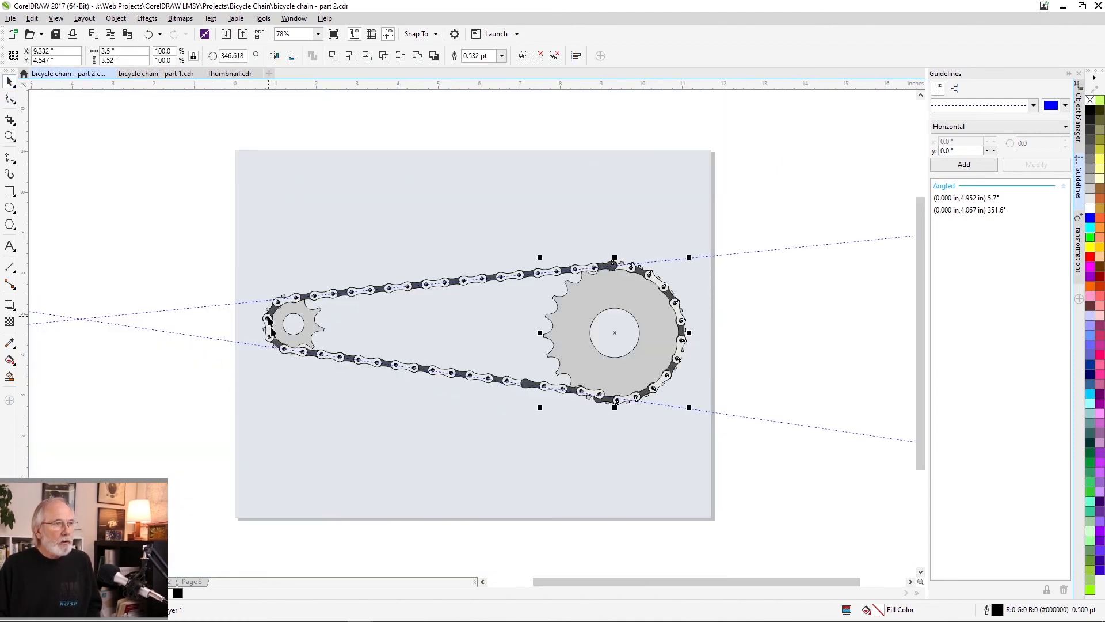
left_click(367, 362)
left_click(362, 361)
key("Escape")
left_click_drag(610, 427, 277, 337)
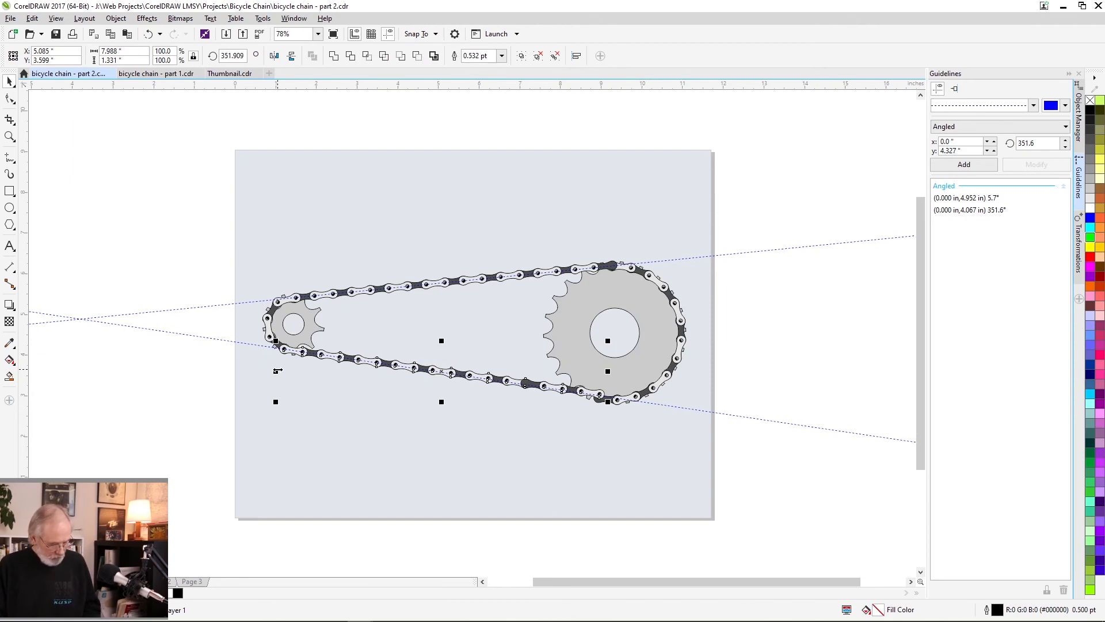
key("ctrl+g")
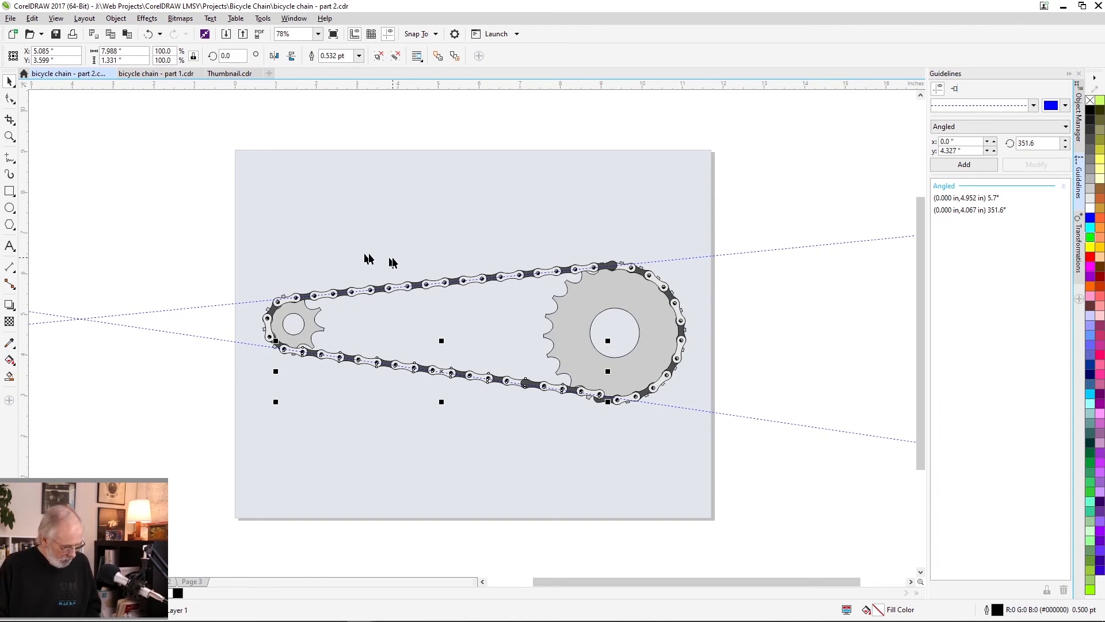
Step: Move the grouped lower run's rotation centre to its first pin below the small sprocket and rotate the group clockwise to about 359.3°
key("z")
left_click_drag(250, 288, 565, 427)
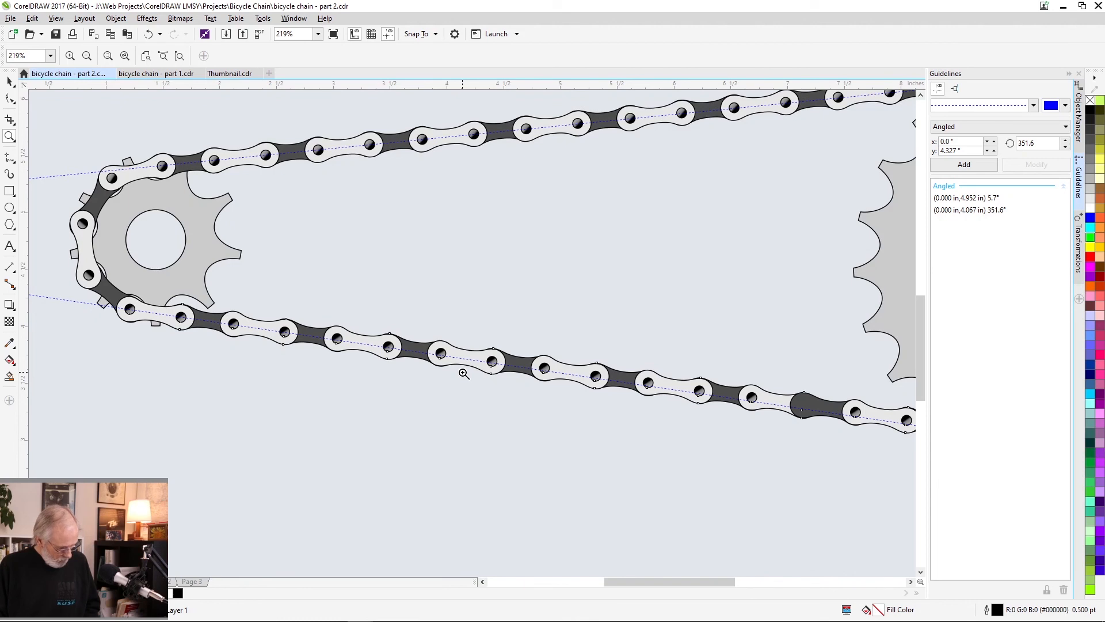
key("space")
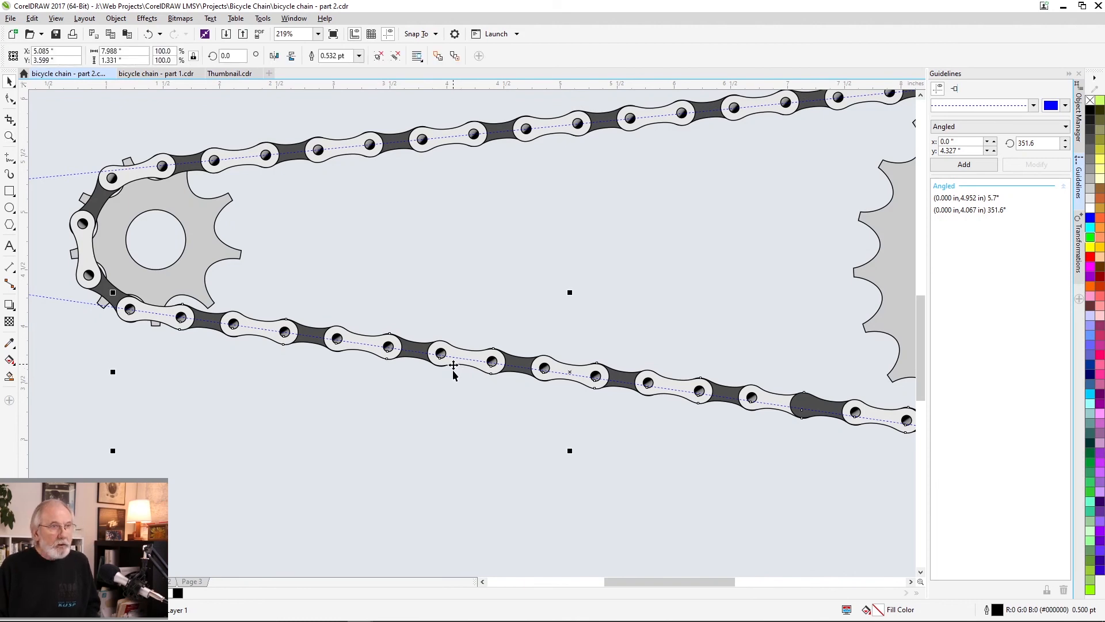
left_click(451, 355)
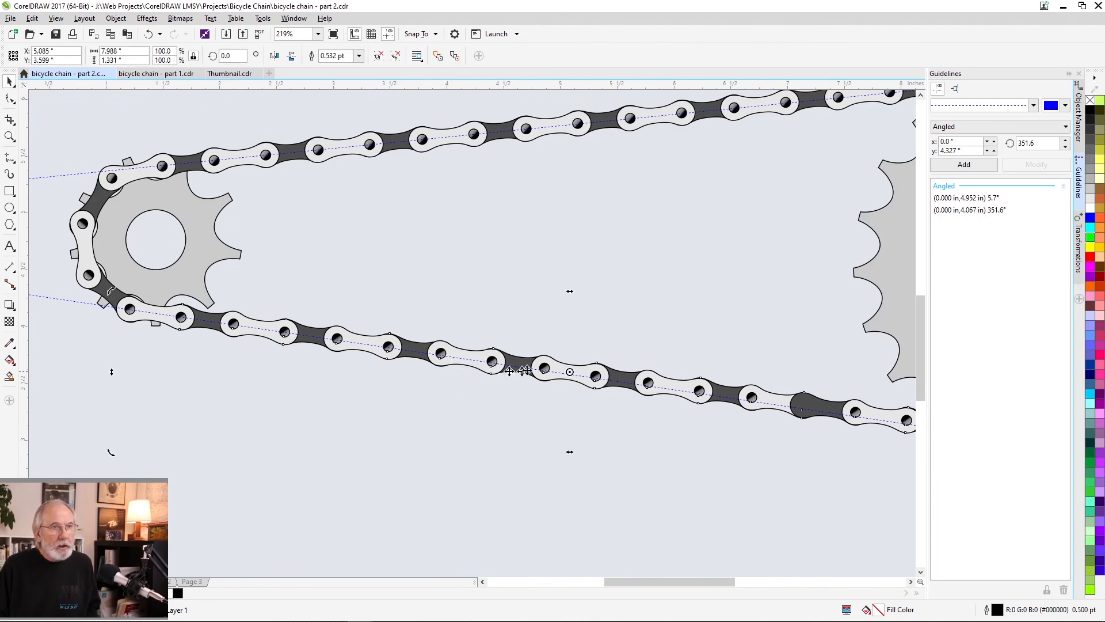
mouse_move(569, 372)
left_mouse_down()
mouse_move(153, 329)
mouse_move(134, 315)
left_mouse_up()
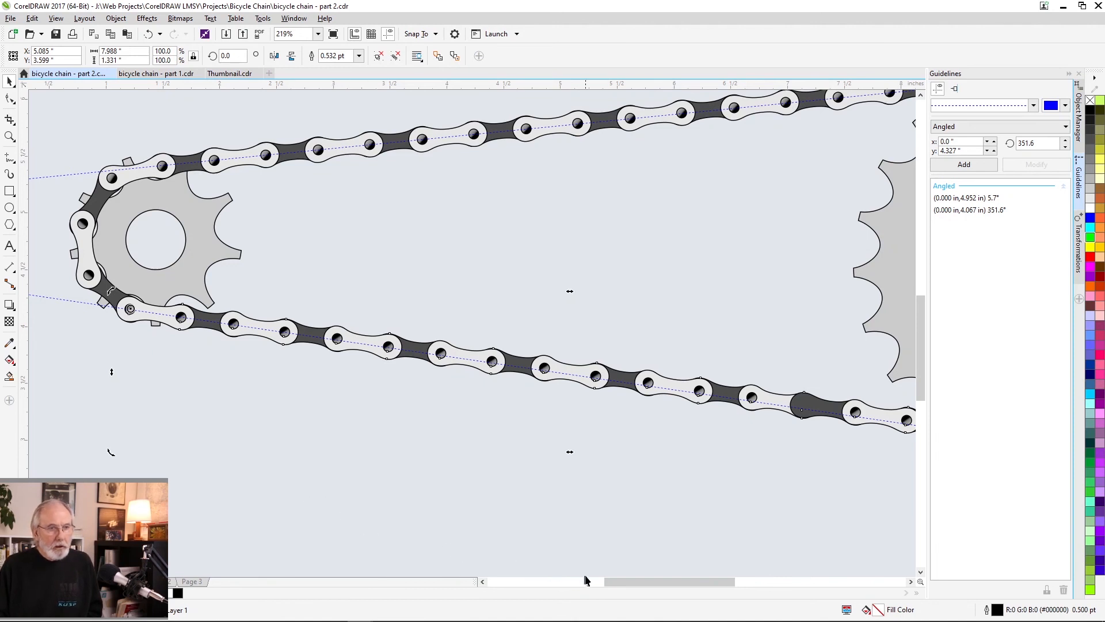
left_click_drag(624, 583, 672, 579)
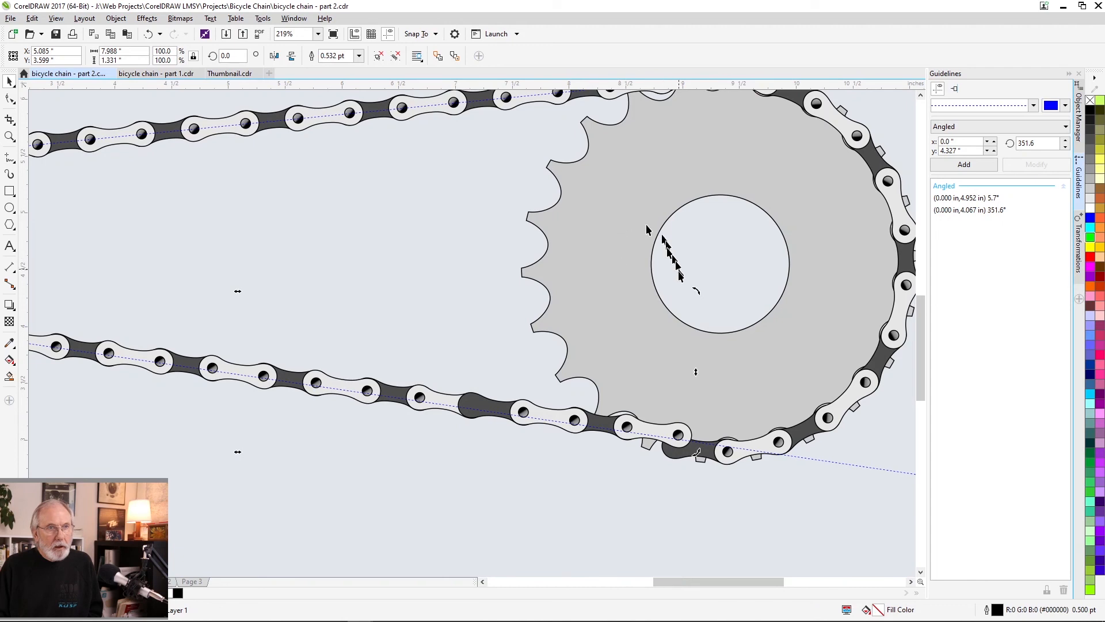
left_click_drag(696, 289, 699, 302)
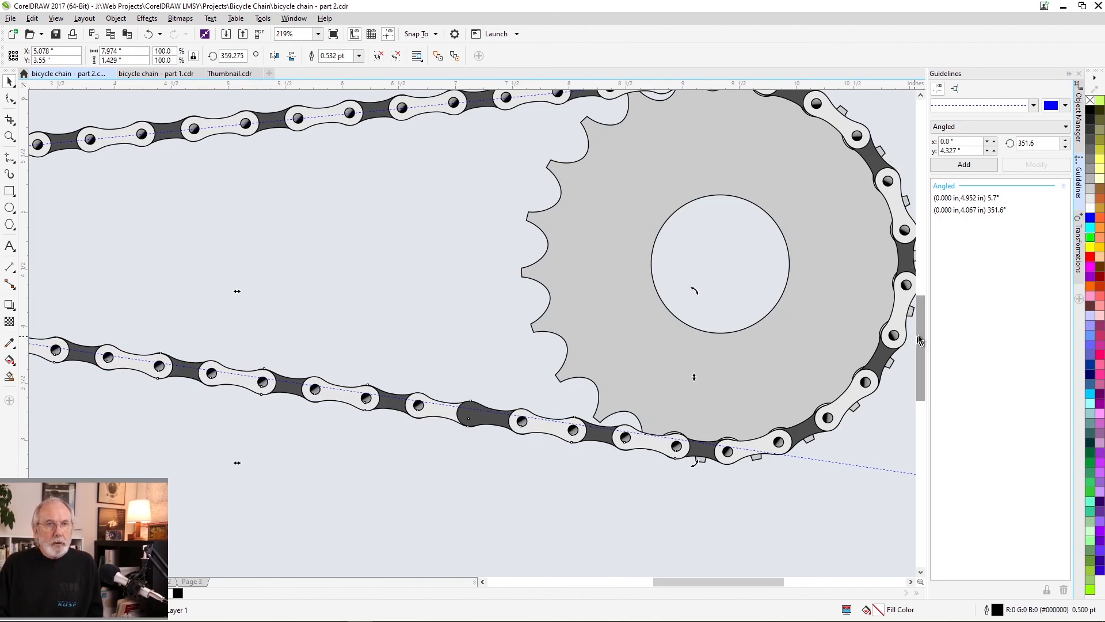
Step: Bring the first light link at the upper edge of the large sprocket to the front, above the upper run's last dark link
left_click_drag(921, 338, 921, 310)
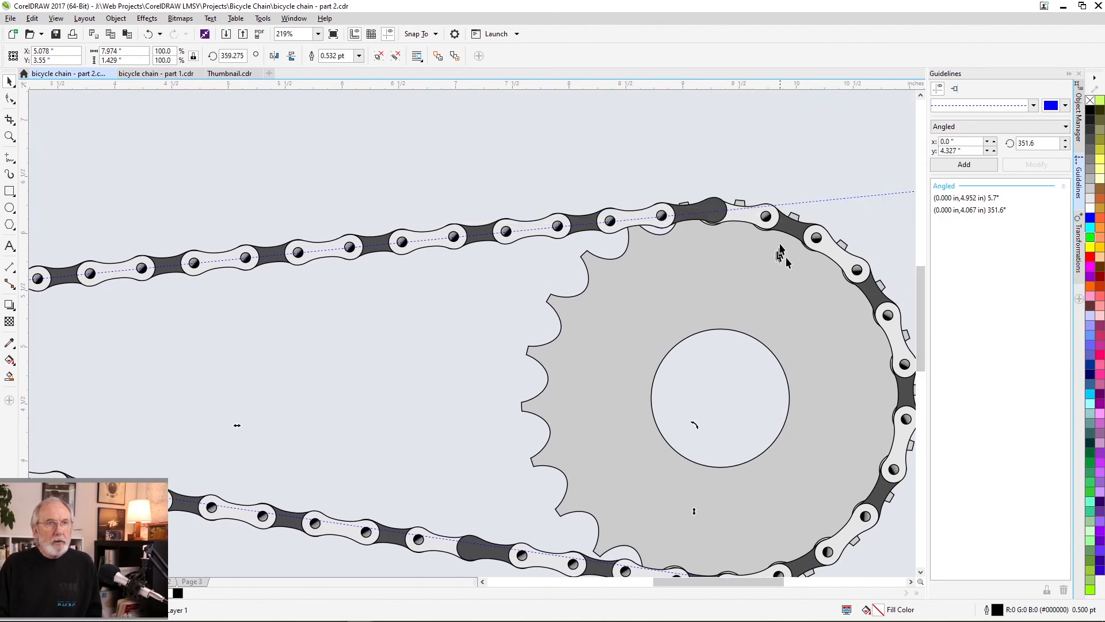
left_click(753, 219)
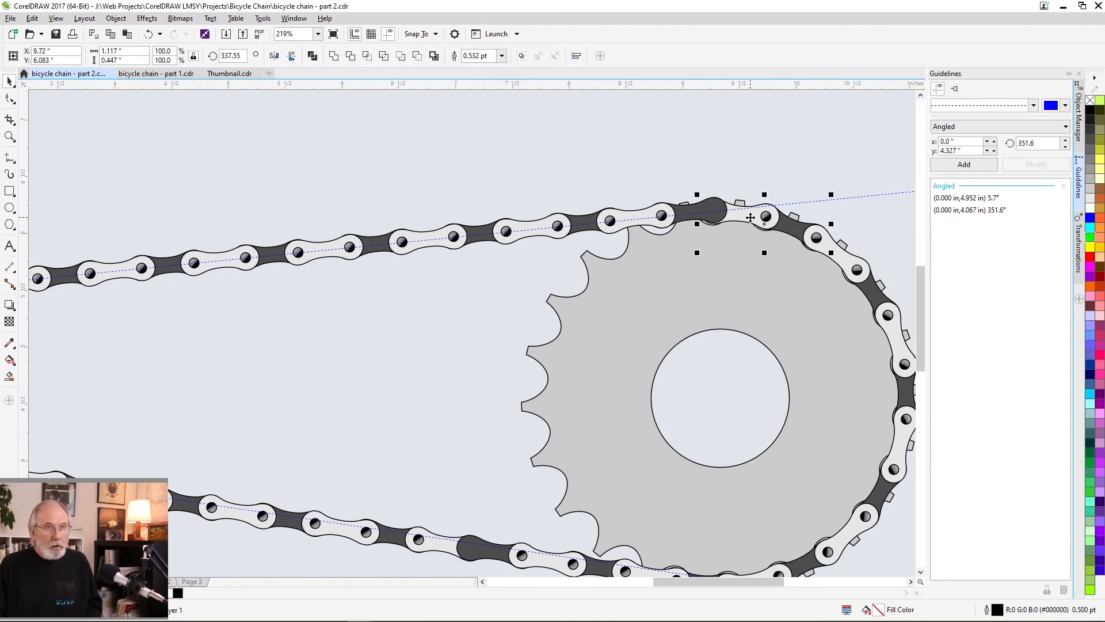
left_click(683, 166)
left_click(736, 220)
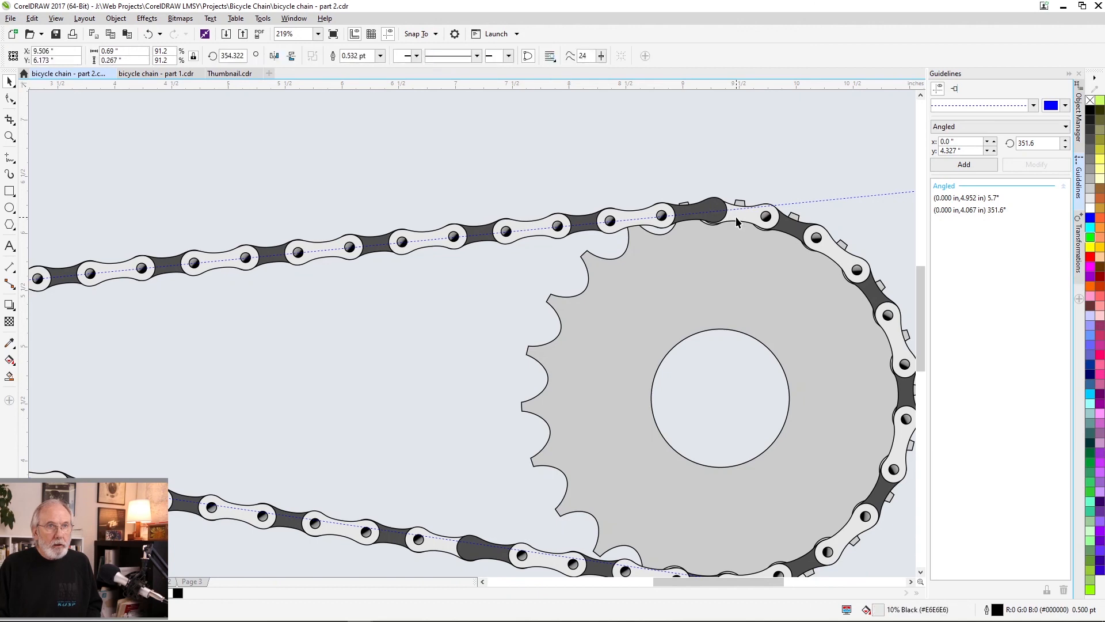
left_click(748, 223)
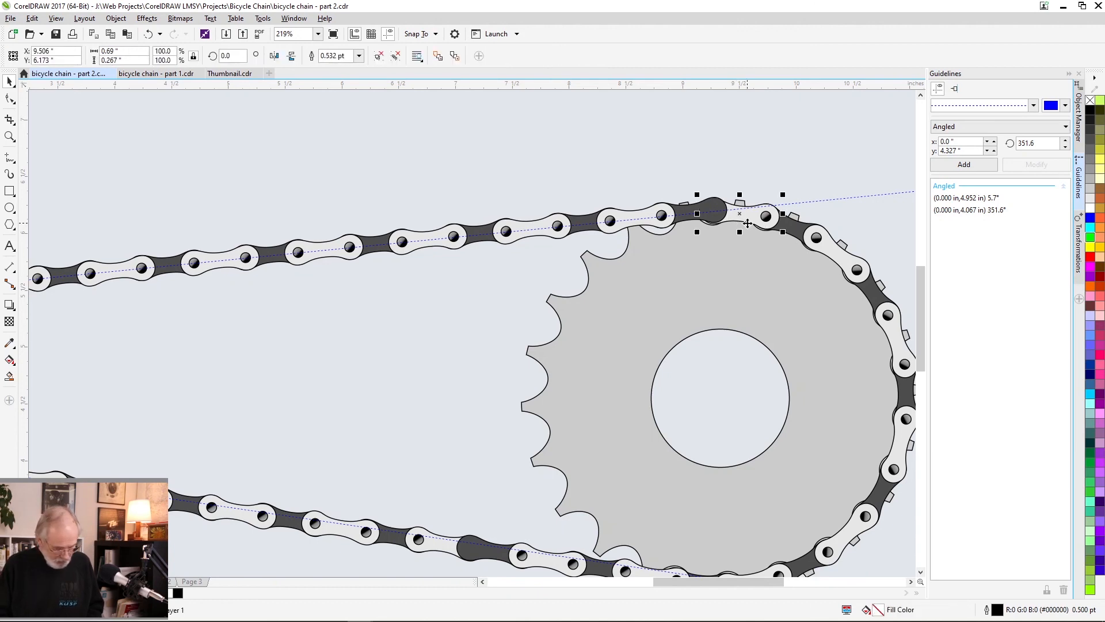
key("shift+Page_Up")
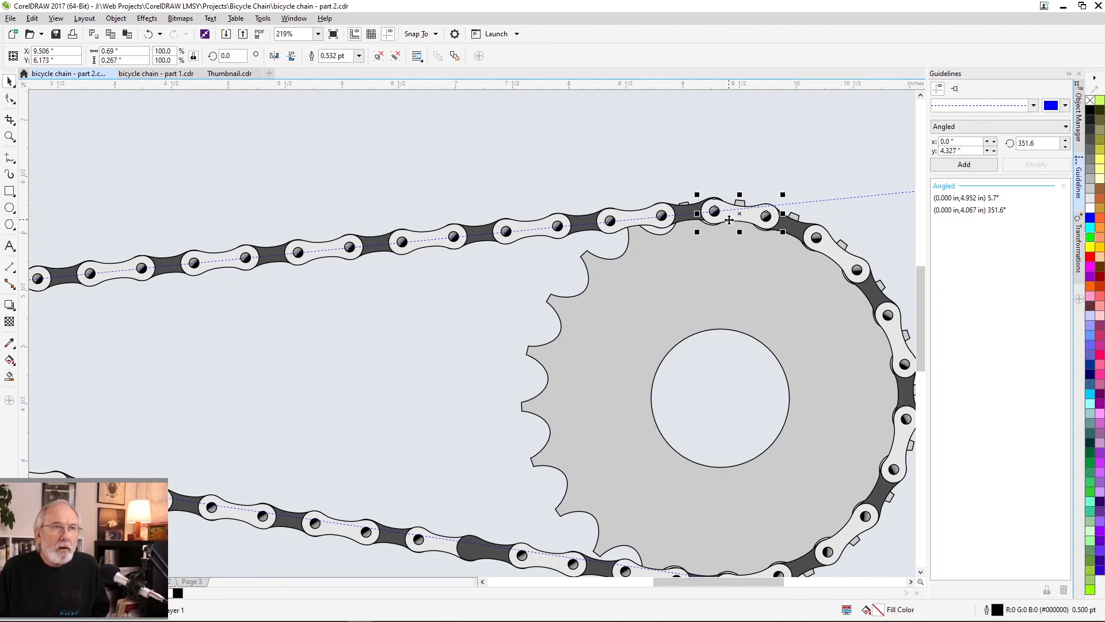
double_click(695, 218)
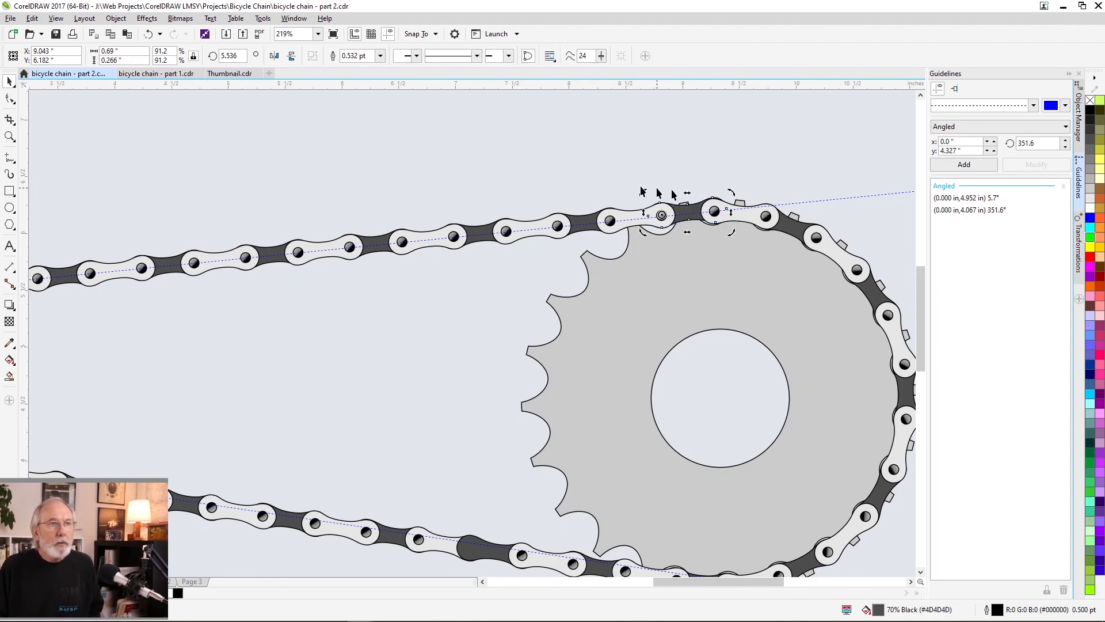
left_click(421, 137)
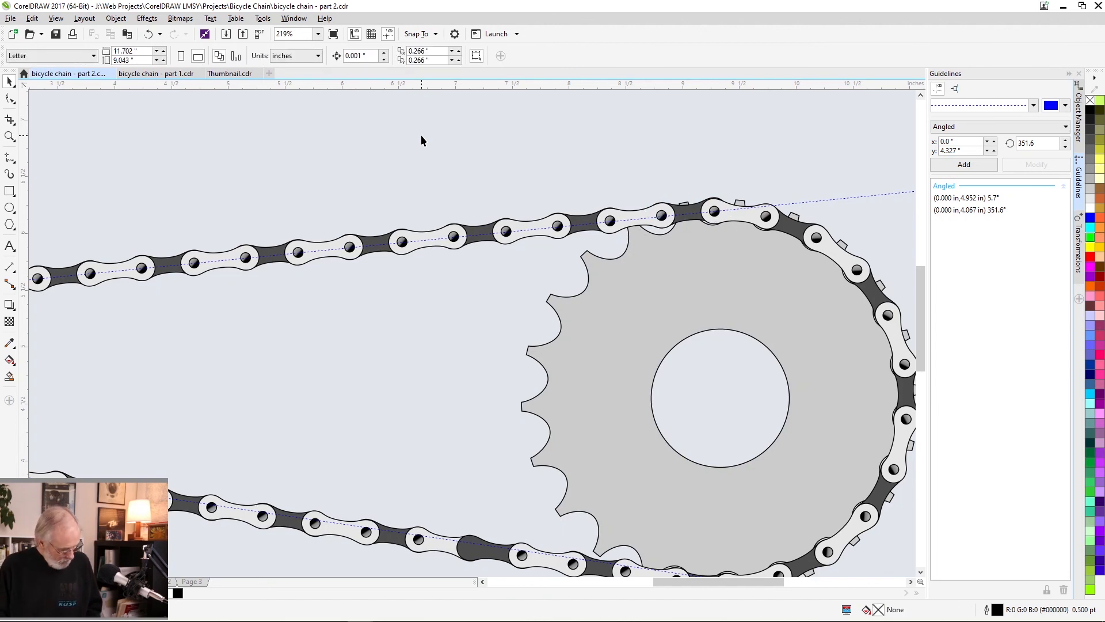
Step: Delete both angled guidelines running along the upper and lower chain runs
key("z")
key("shift+F4")
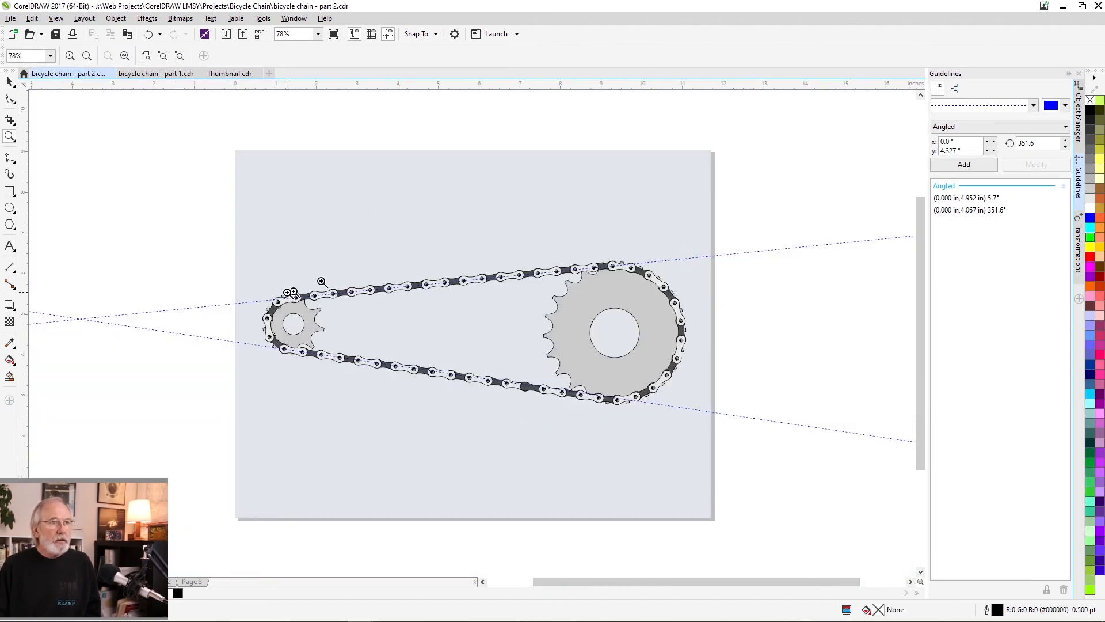
left_click(10, 84)
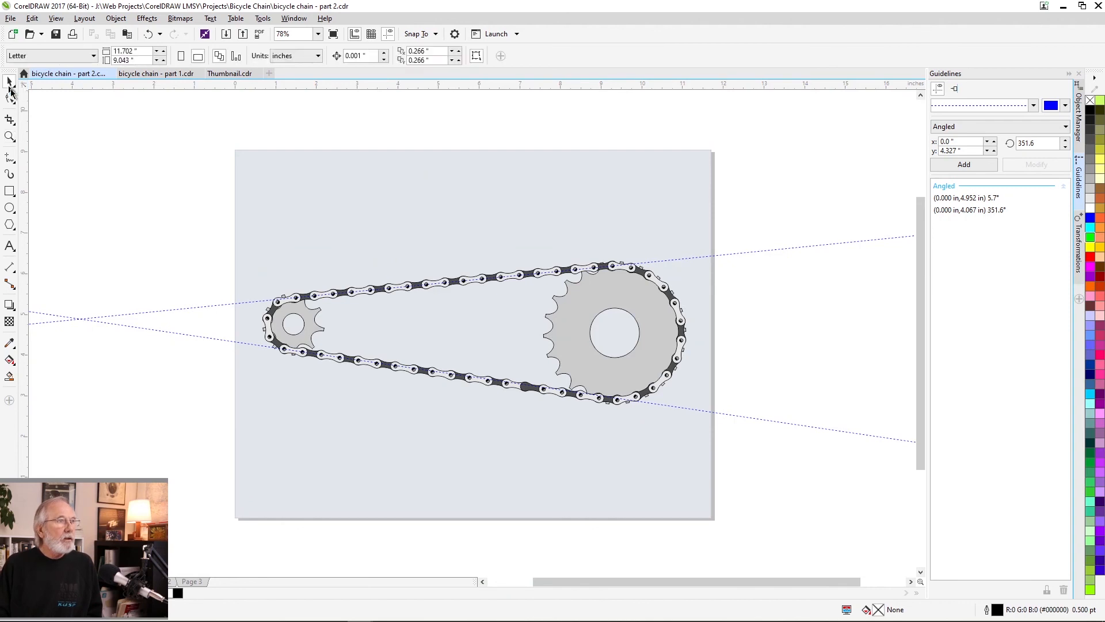
left_click(200, 306)
key("Delete")
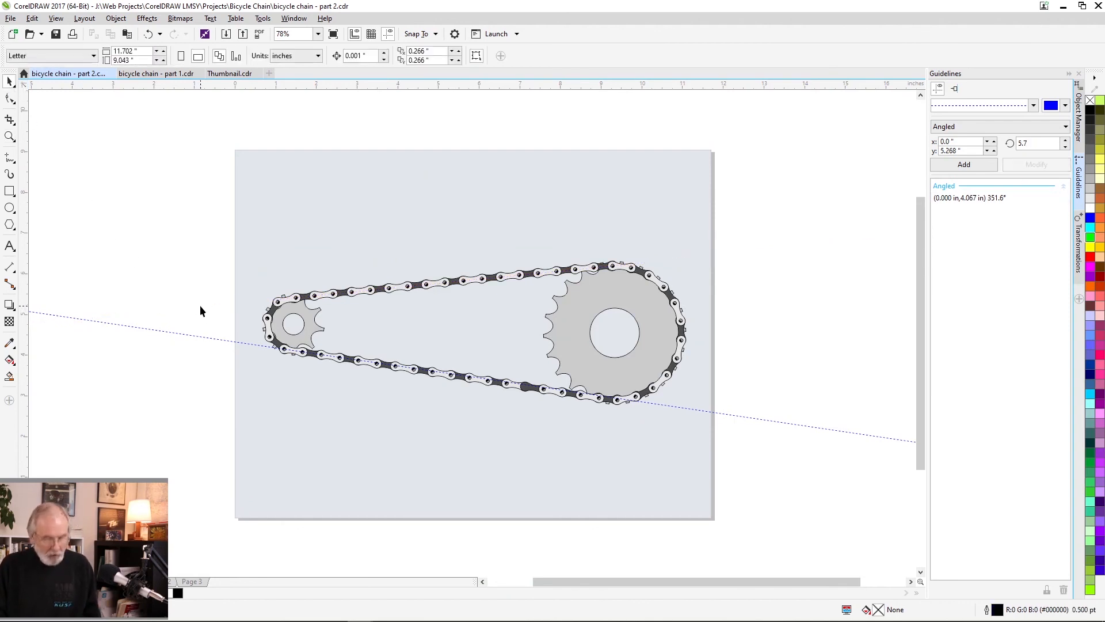
left_click(200, 336)
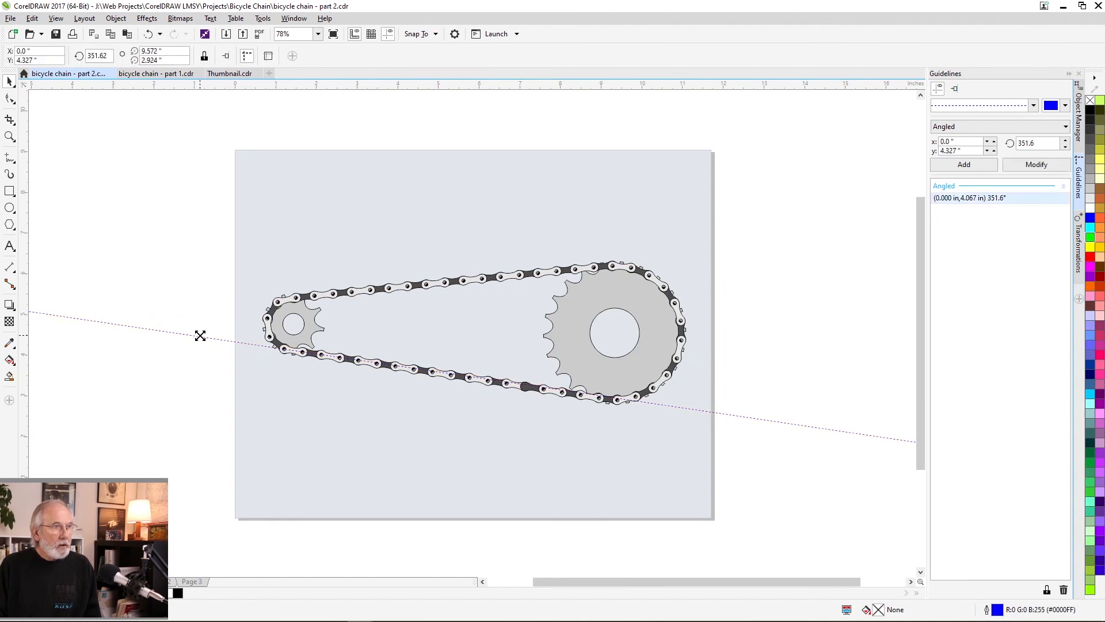
key("Delete")
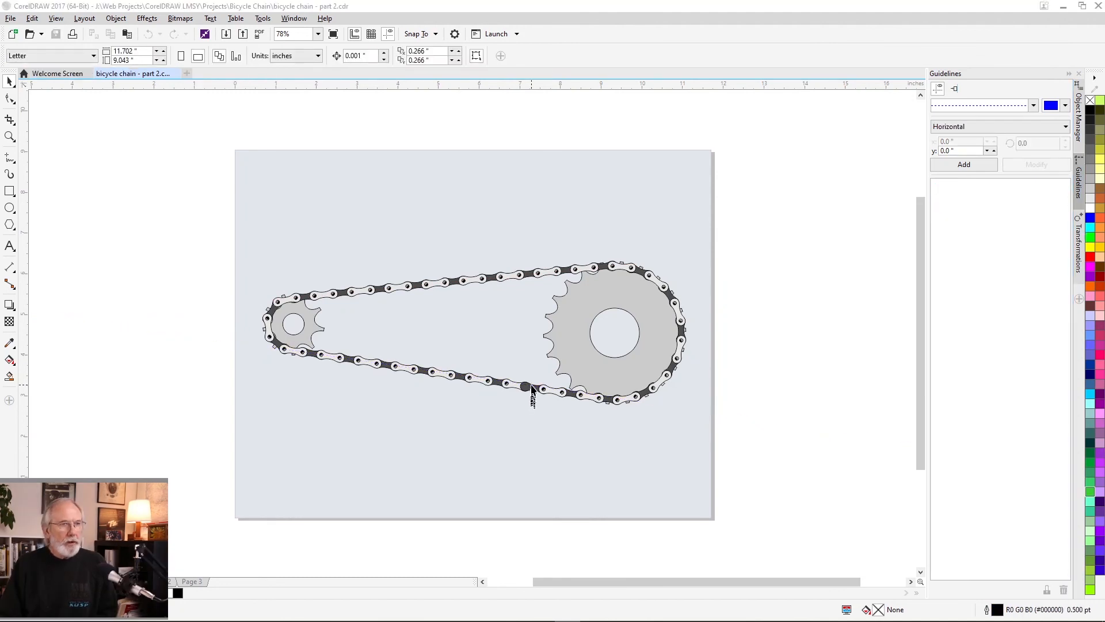
Step: Select the overlapping dark link inside the grouped lower run near the large sprocket and send it to the back
left_click(530, 386)
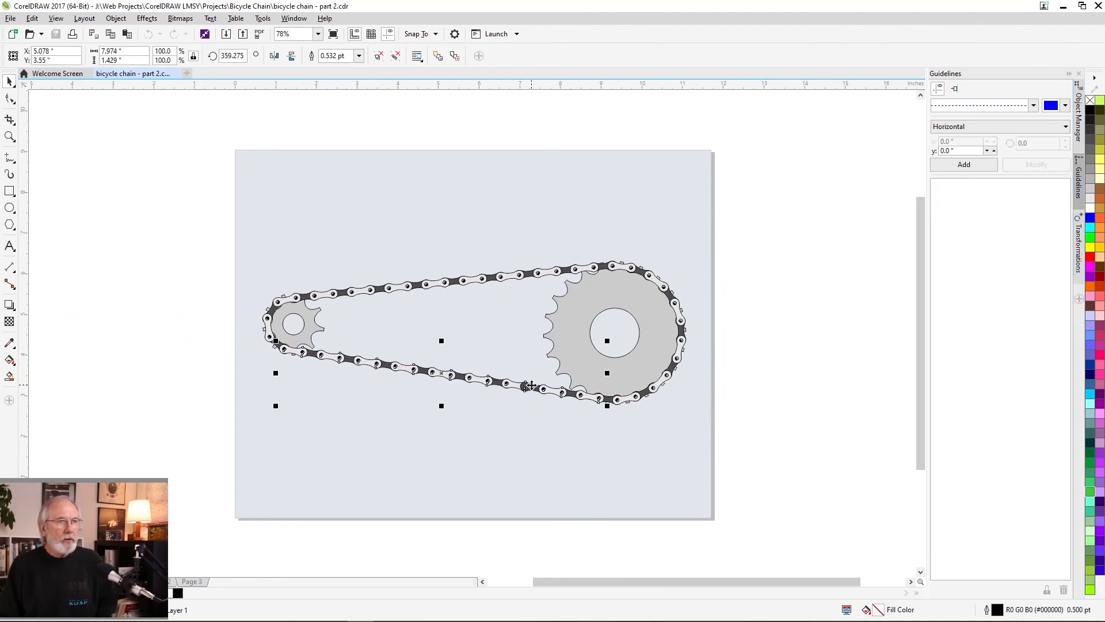
left_click(531, 385, "ctrl")
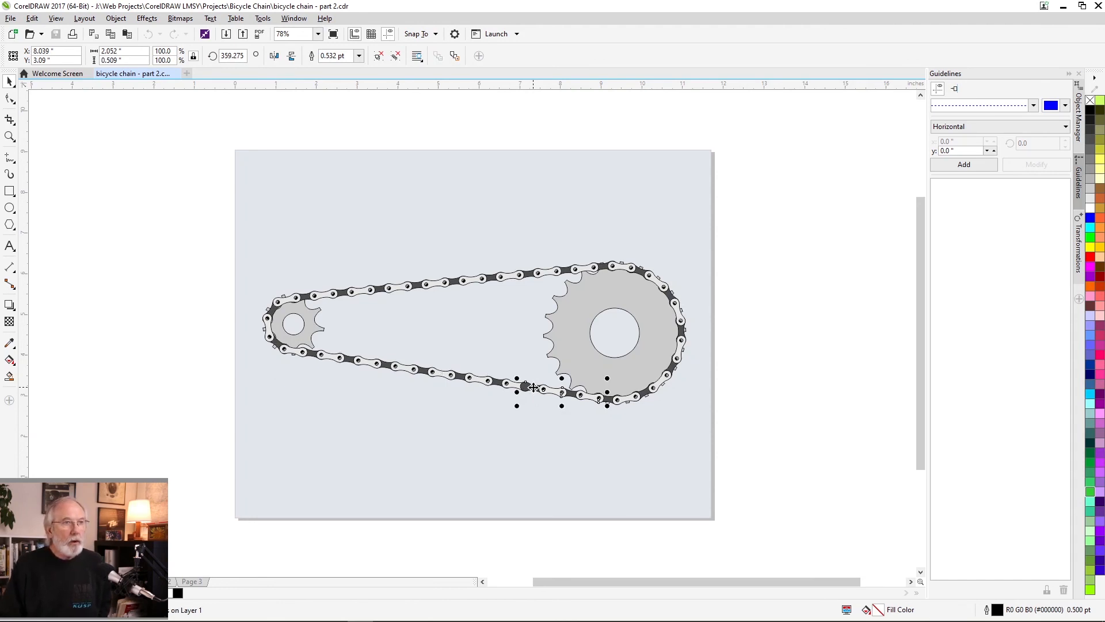
left_click(534, 388, "ctrl")
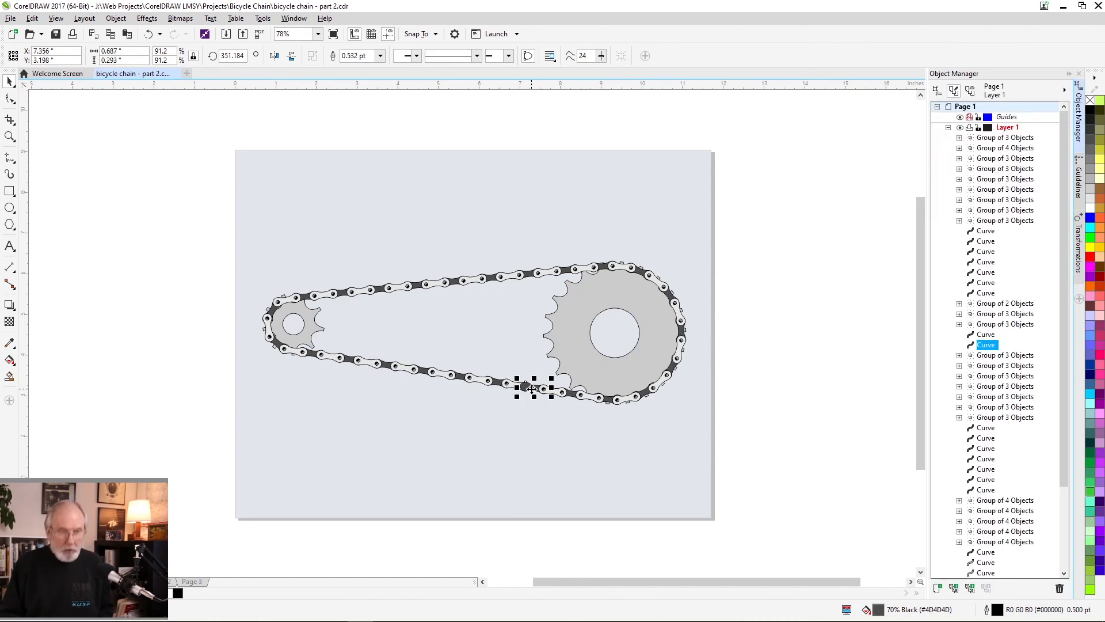
key("shift+Page_Down")
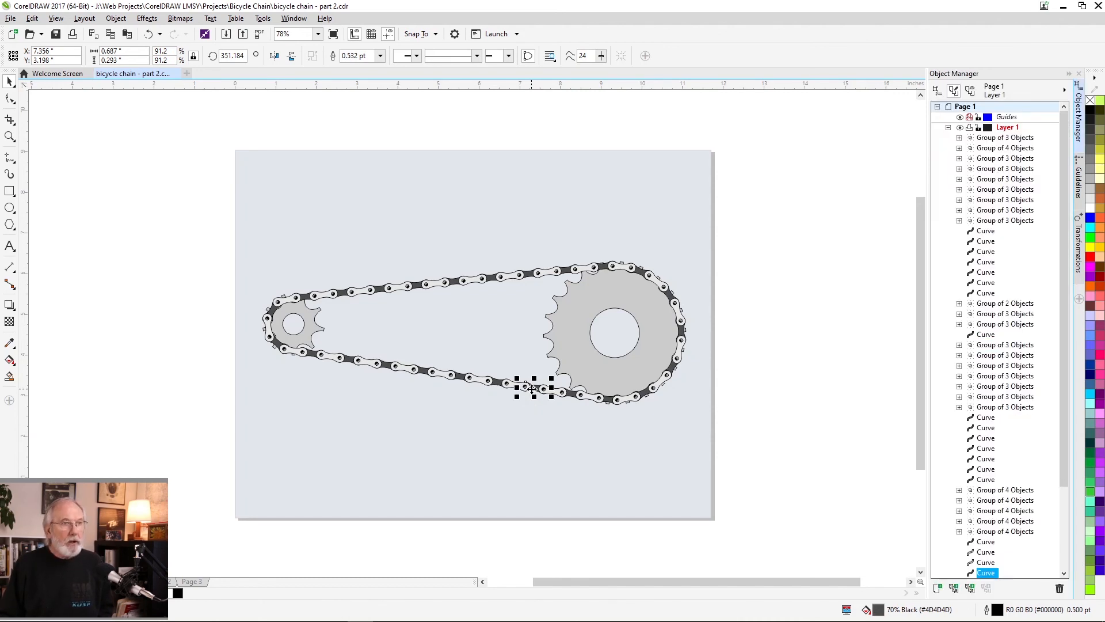
left_click(519, 438)
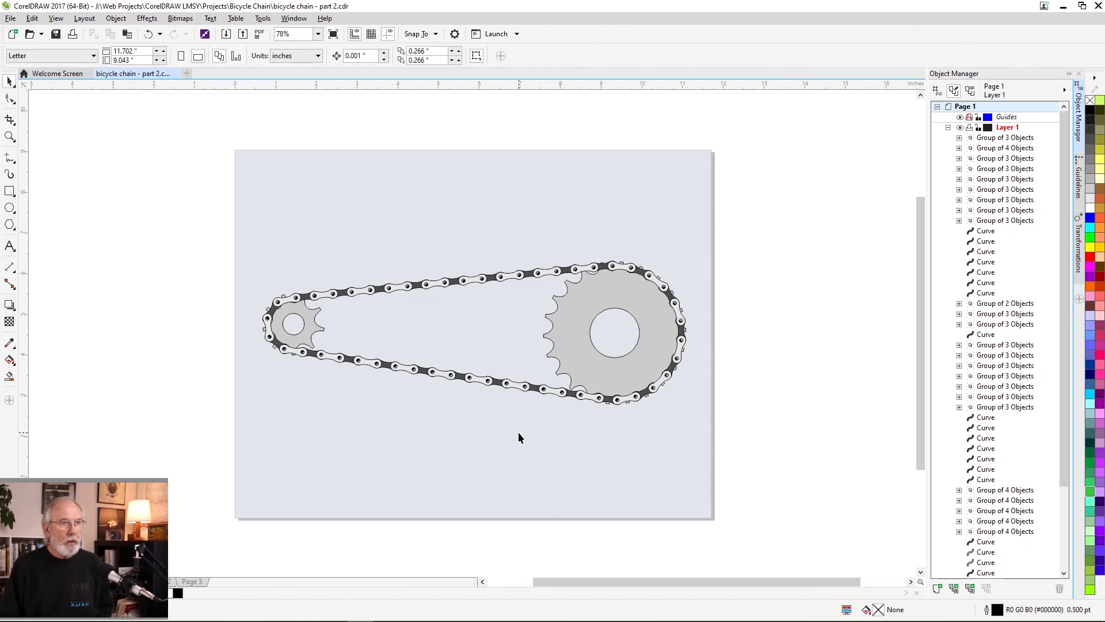